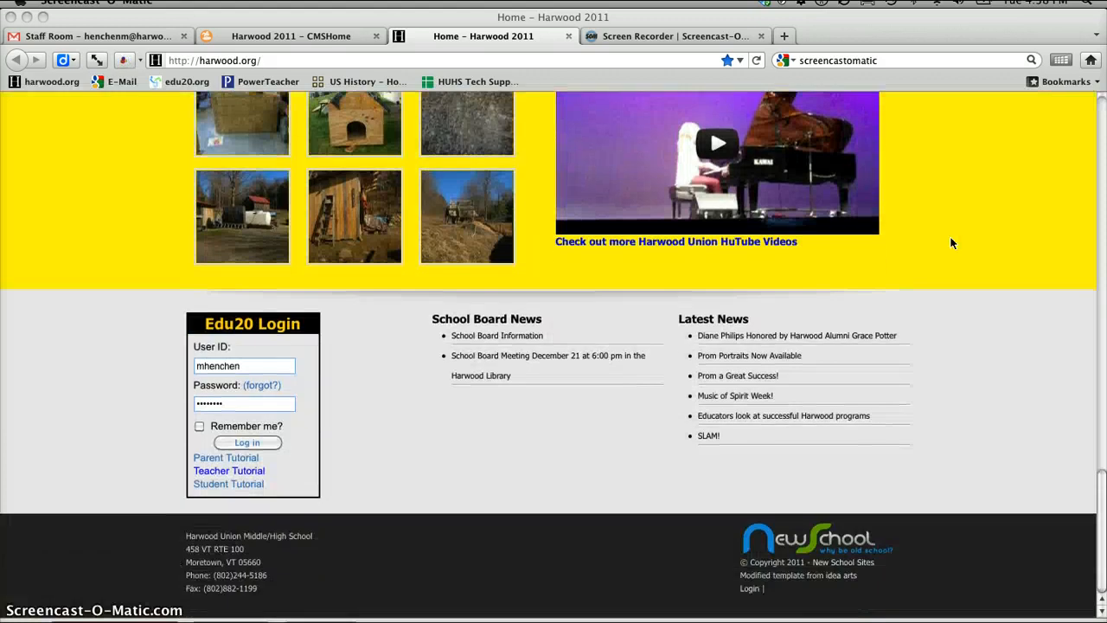
Step: Open the website's admin console and close the duplicate browser tab
left_click(749, 592)
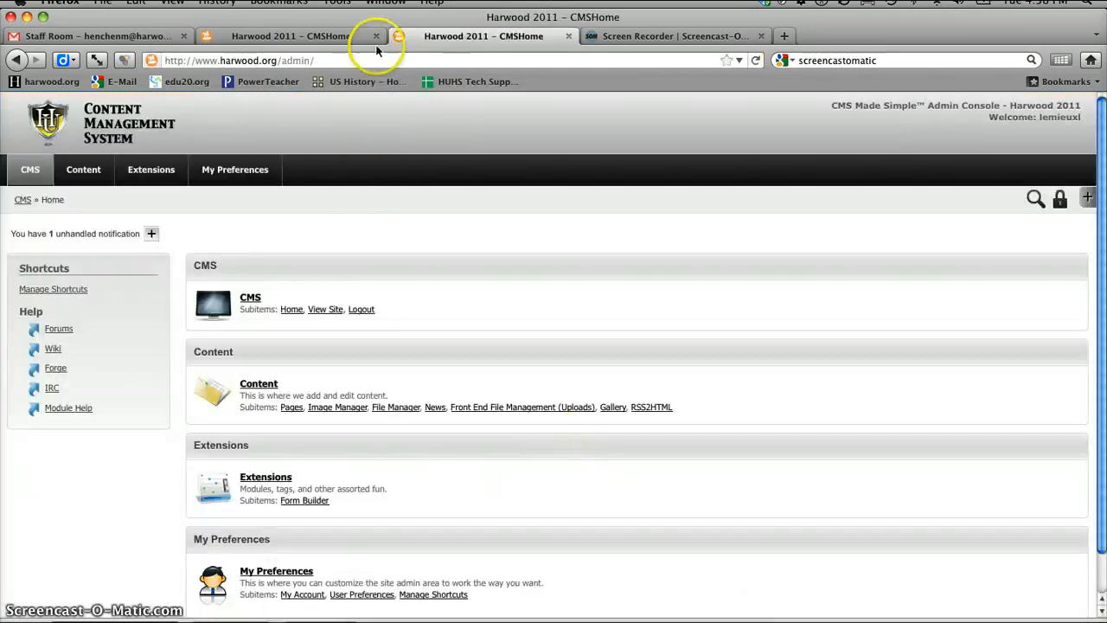
left_click(377, 35)
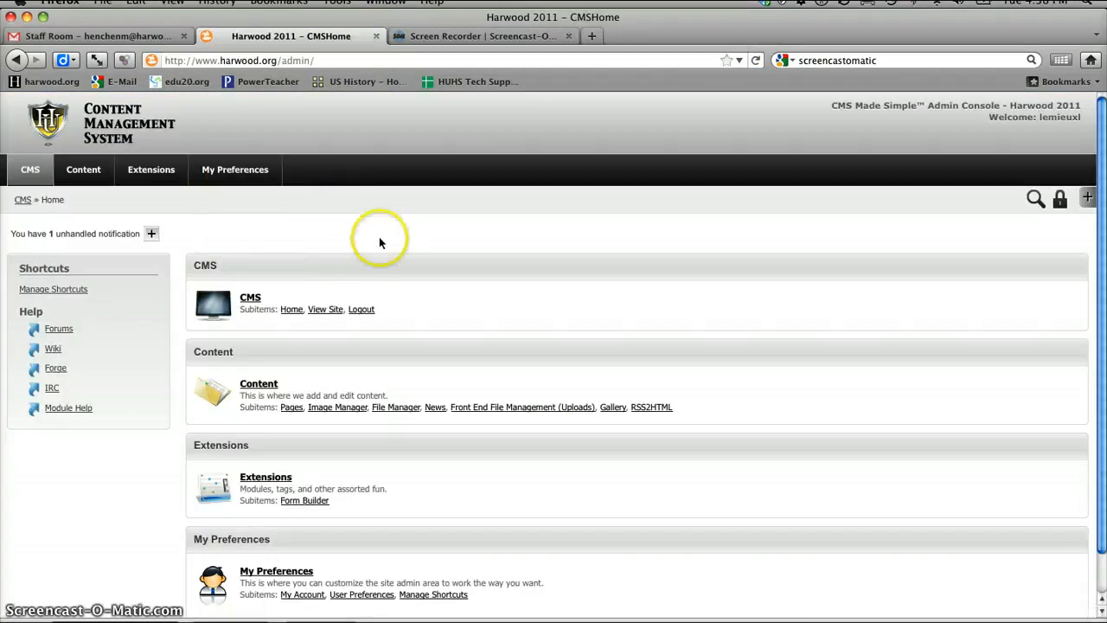
Step: View the public site from the admin console and open the School Counseling page under Student Services
left_click(1036, 199)
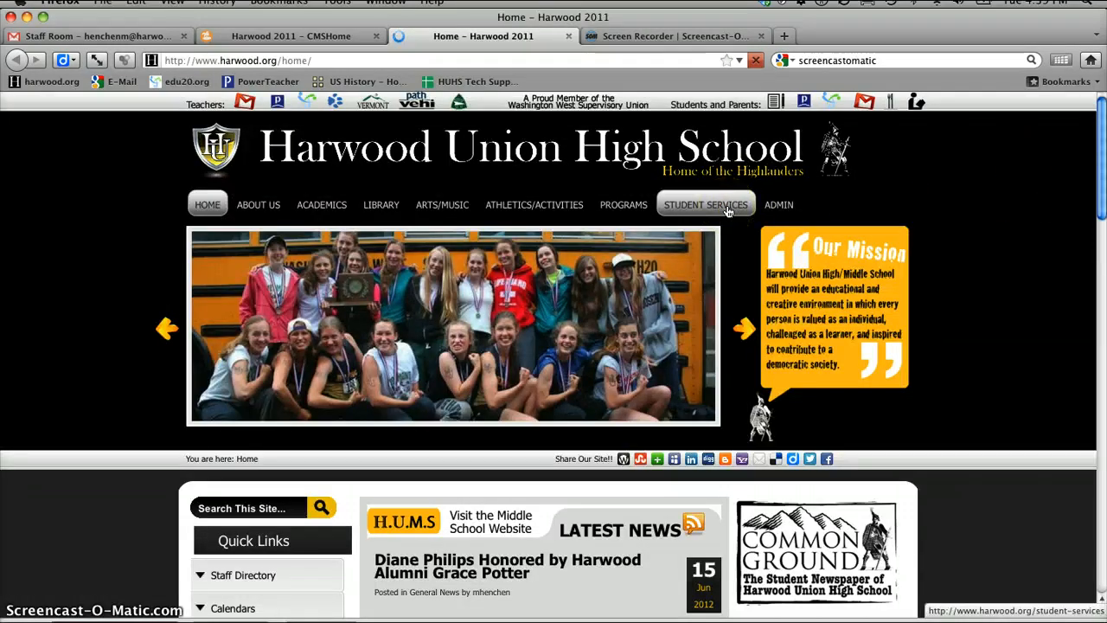
mouse_move(727, 212)
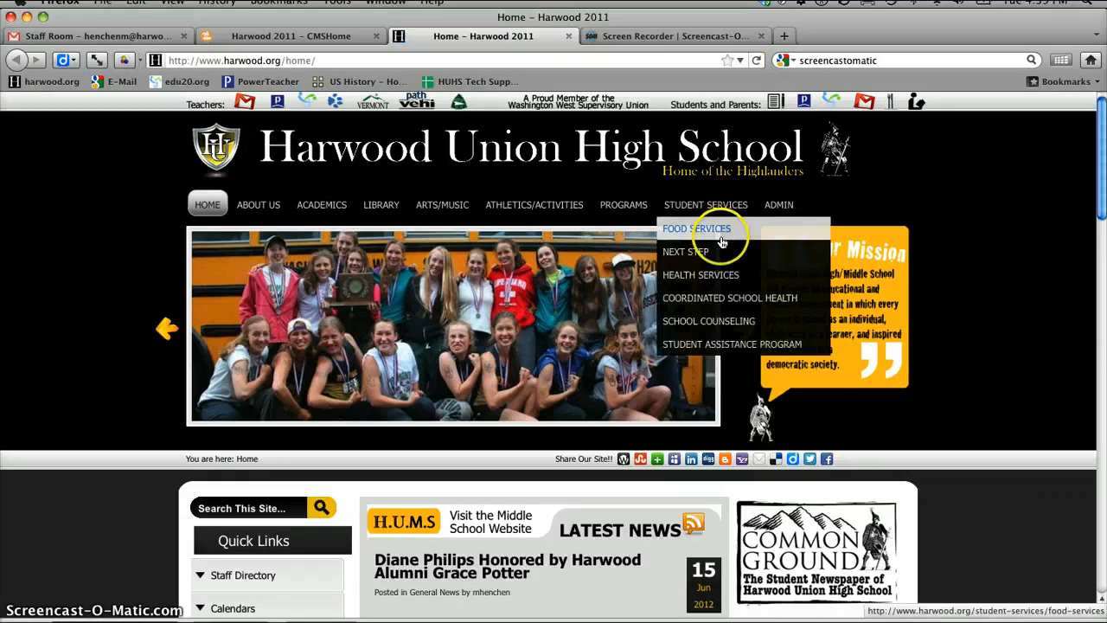
left_click(707, 328)
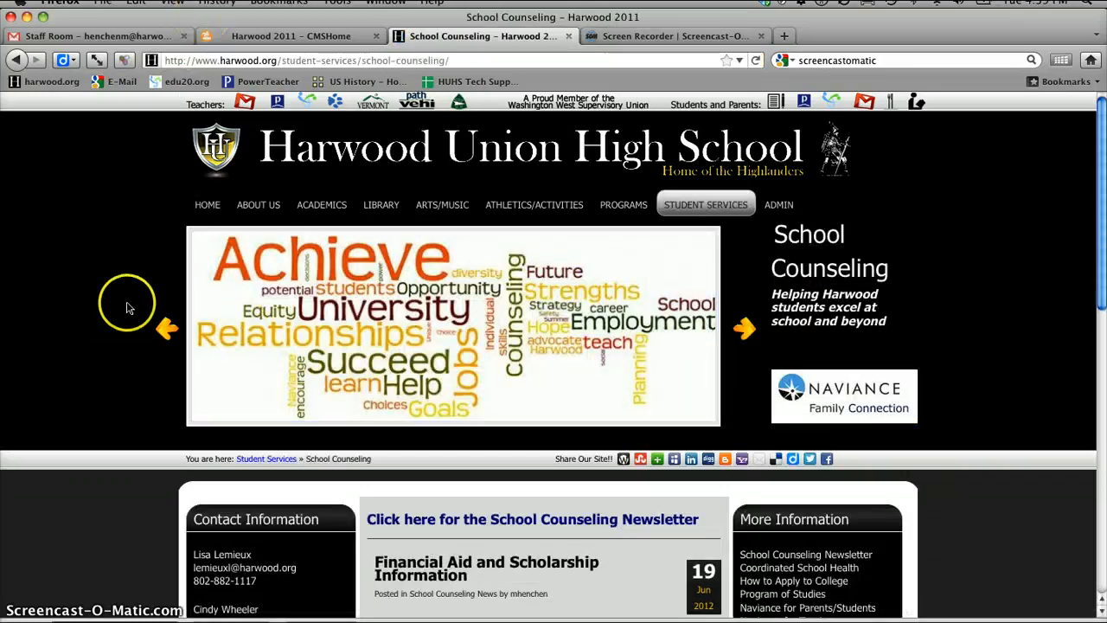
scroll(129, 308, "down", 2)
scroll(129, 308, "up", 2)
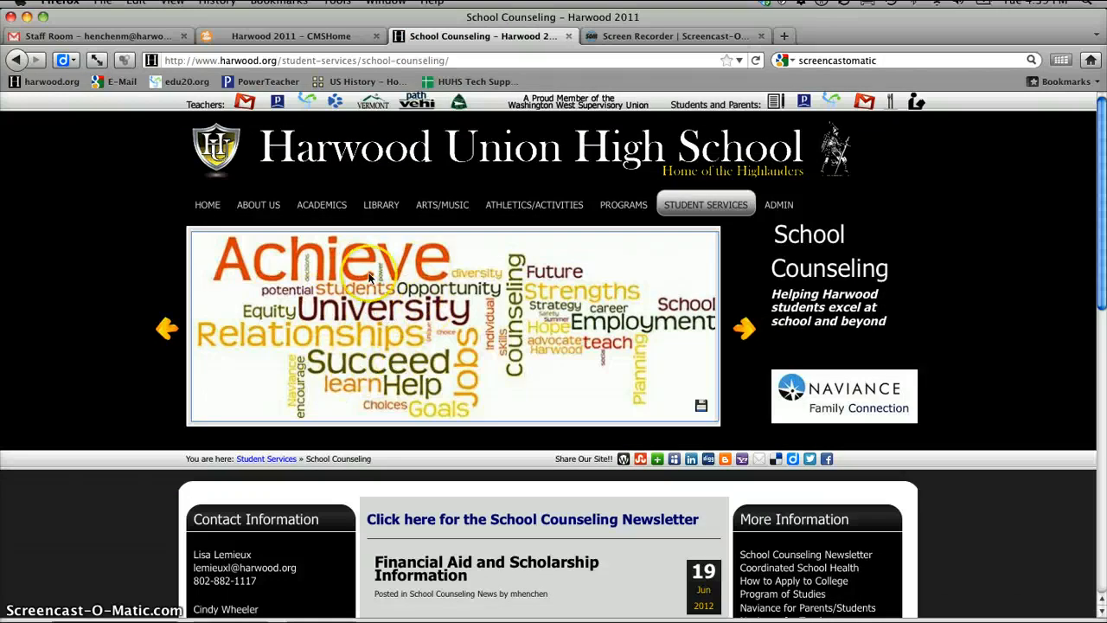
Step: In the admin console's Gallery module, open the School-Counseling subgallery inside Headers for editing
left_click(318, 36)
mouse_move(77, 169)
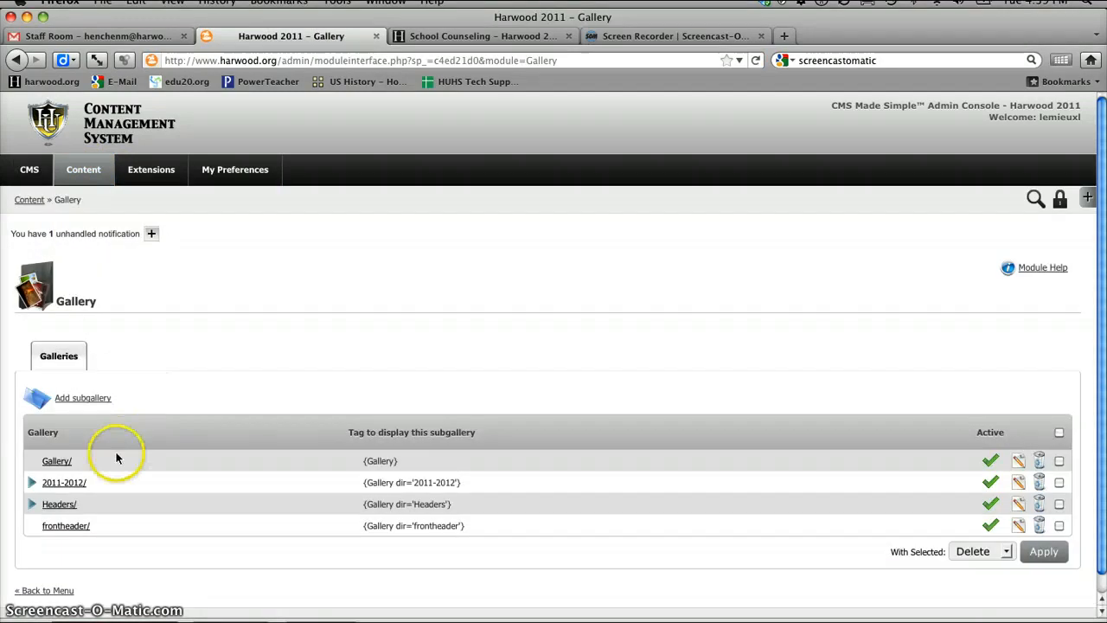
left_click(31, 504)
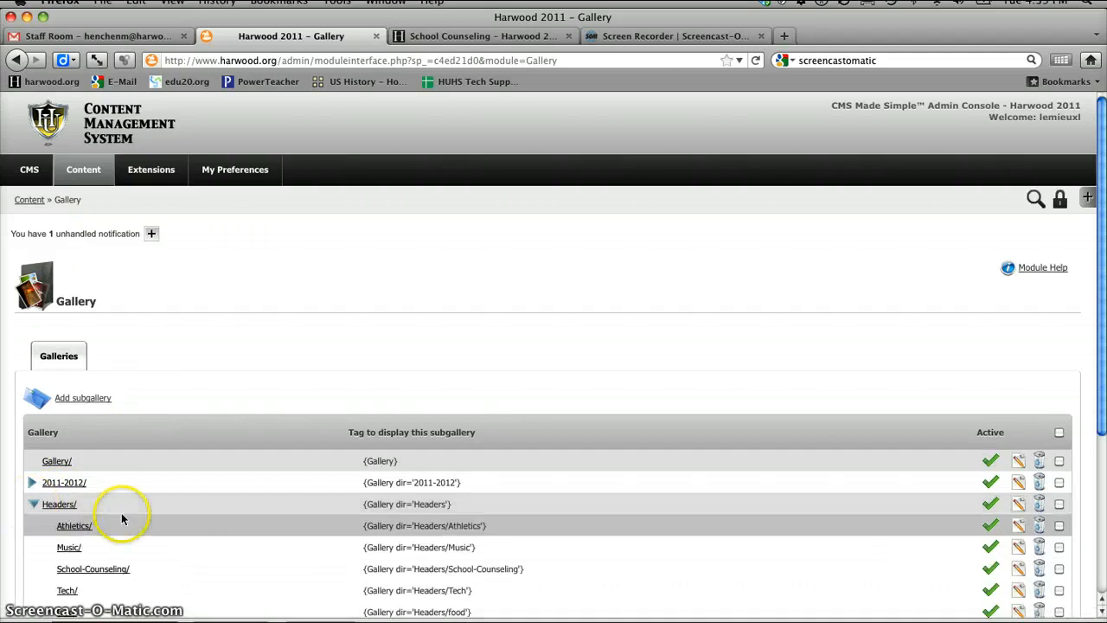
scroll(118, 516, "down", 3)
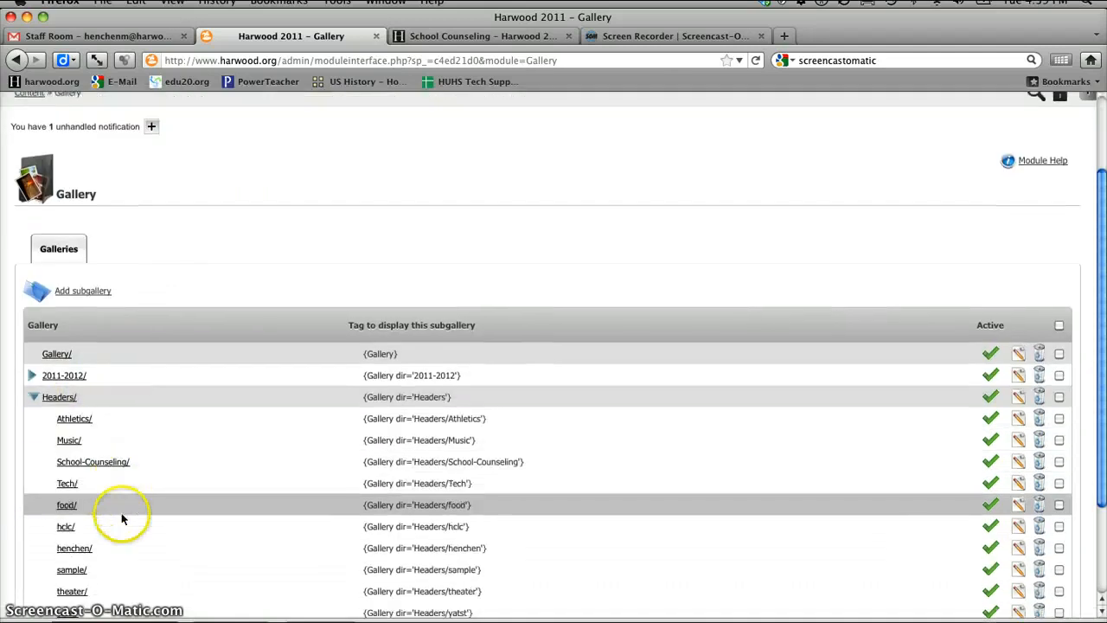
left_click(113, 465)
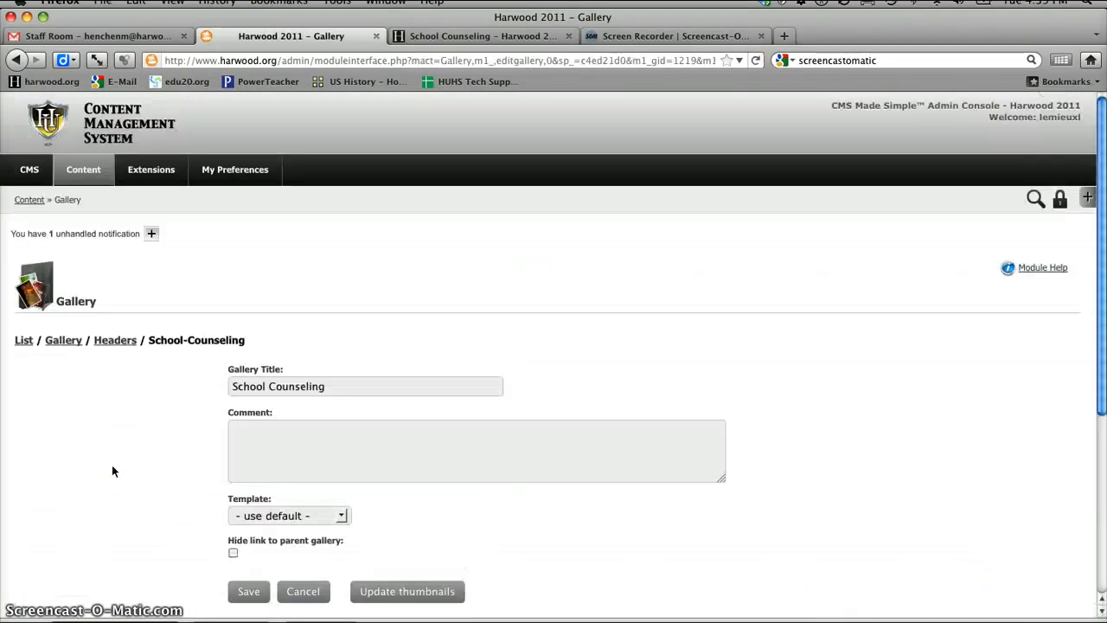
scroll(156, 391, "down", 7)
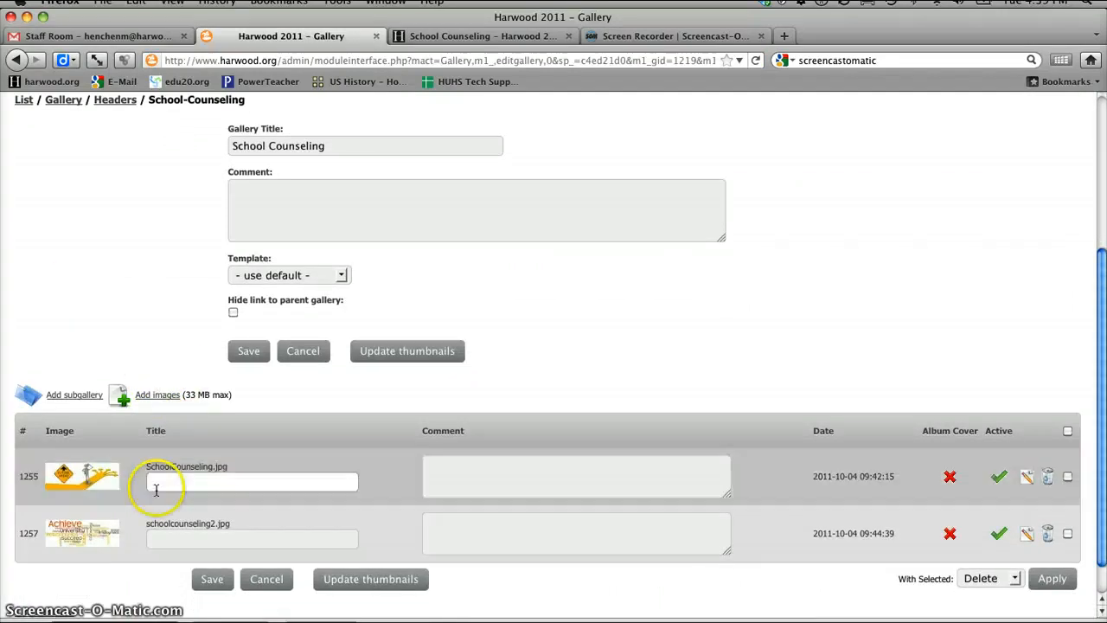
Step: Add the desktop image BeFunky_B&w_5.jpg to the School-Counseling gallery and reload the public School Counseling page
left_click(166, 398)
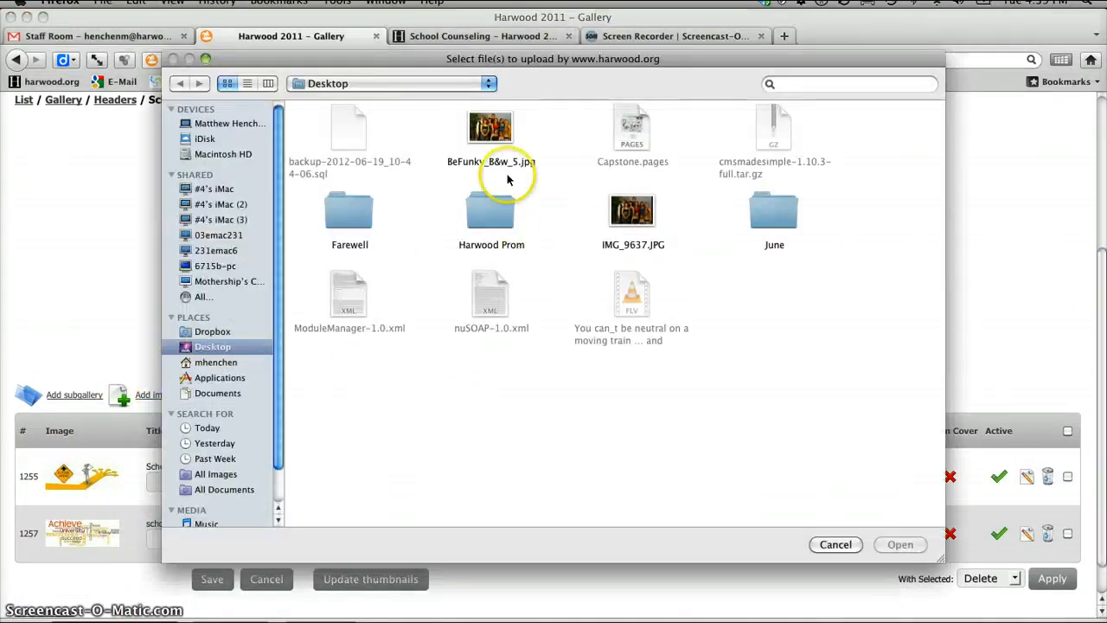
left_click(490, 136)
double_click(490, 136)
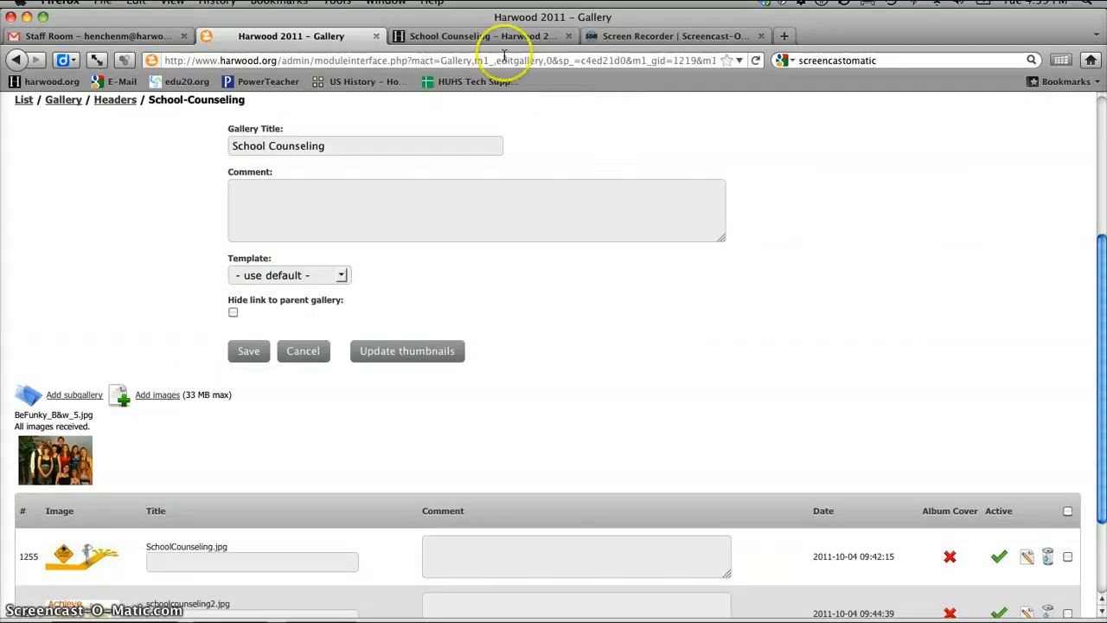
left_click(470, 35)
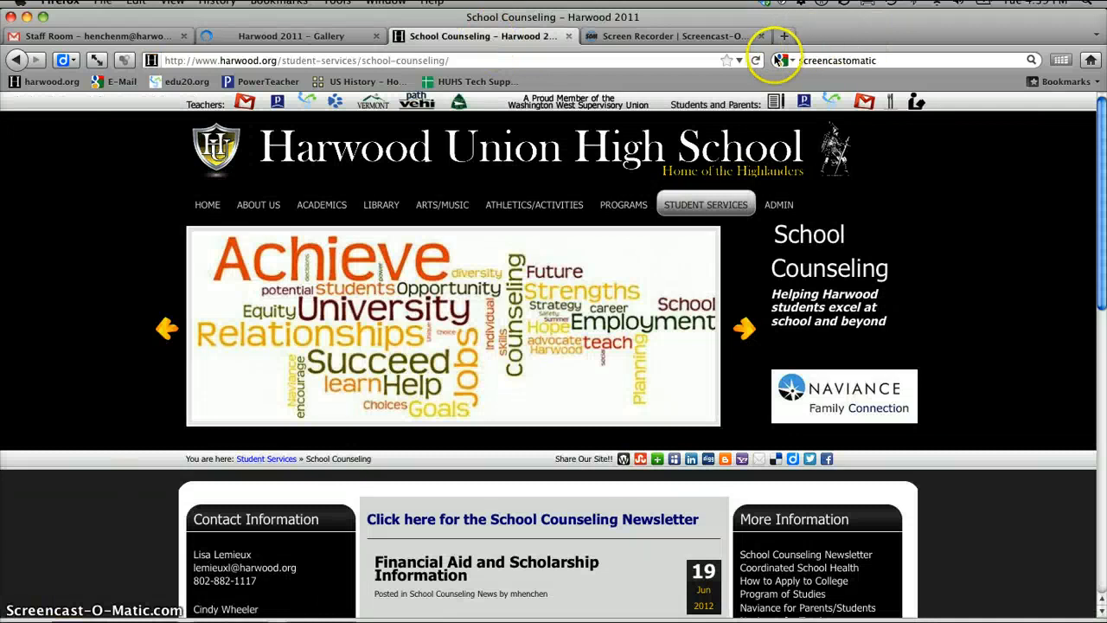
left_click(755, 59)
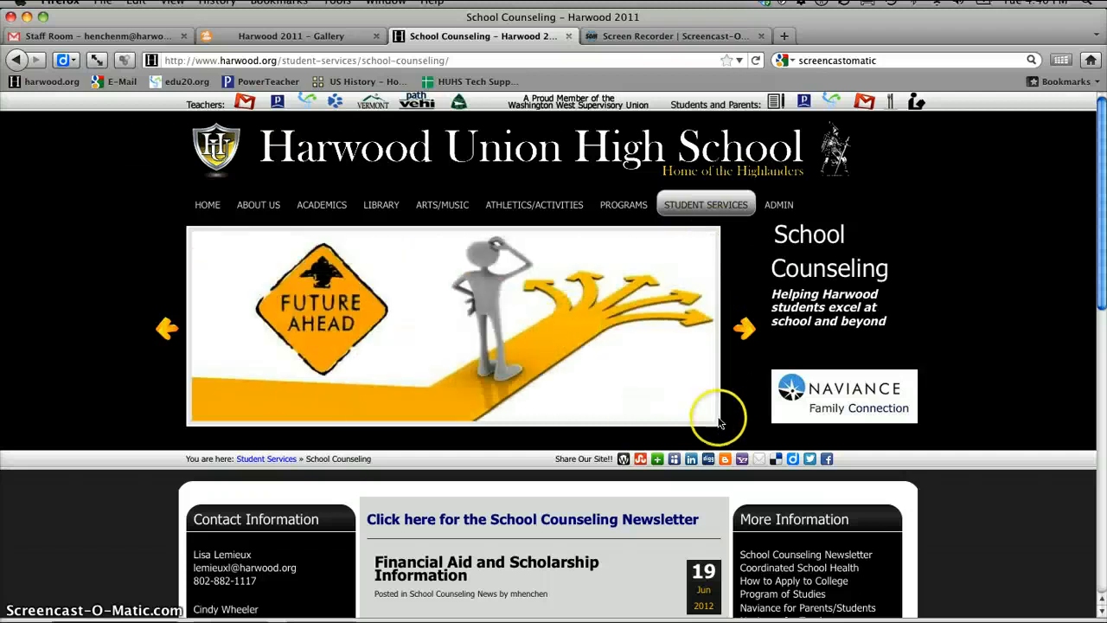
Step: Delete the image BeFunky_B-w_5.jpg from the School-Counseling header gallery
left_click(290, 39)
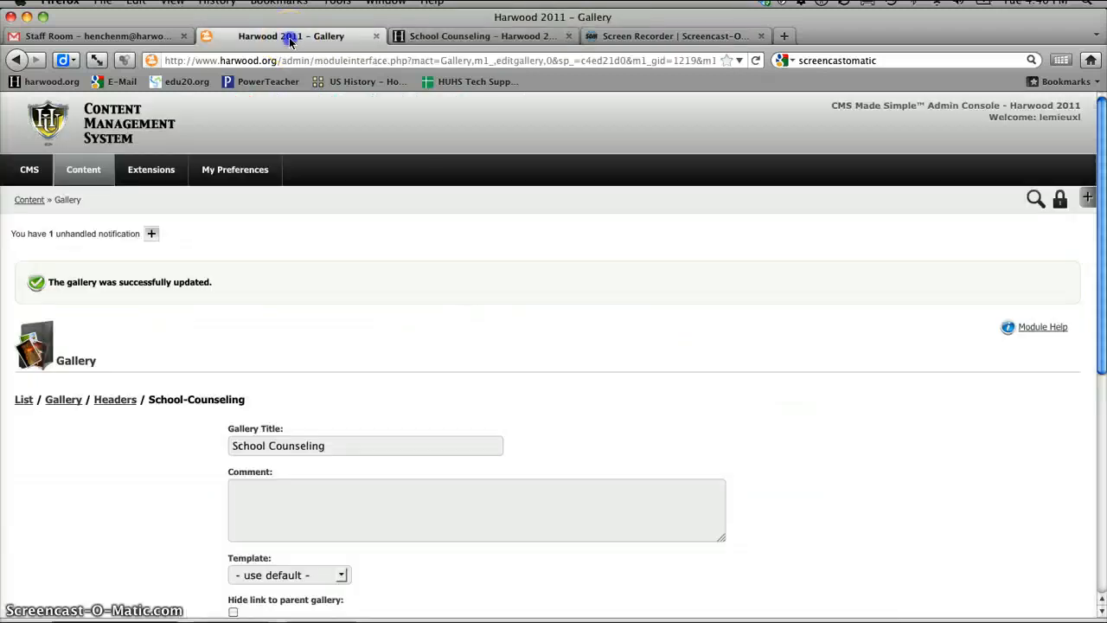
scroll(173, 376, "down", 5)
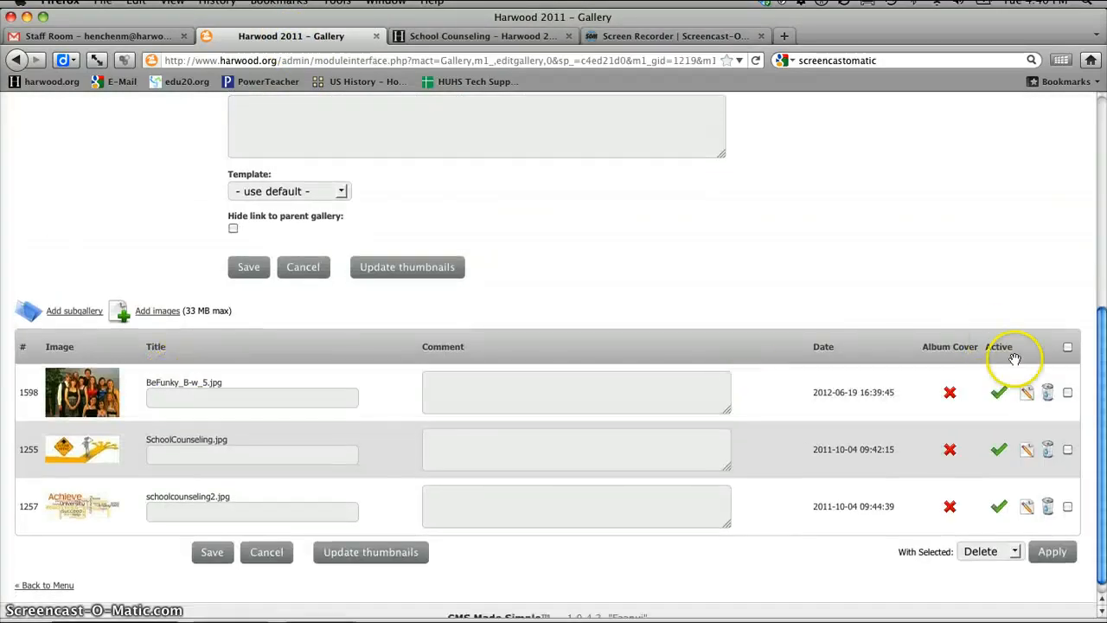
left_click(1049, 396)
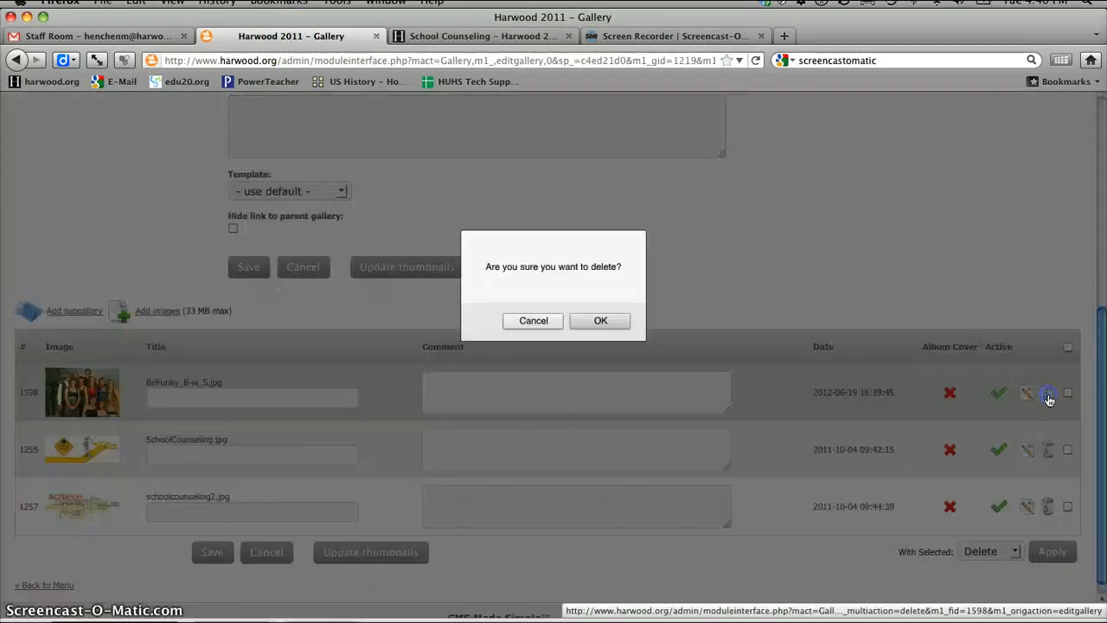
left_click(596, 322)
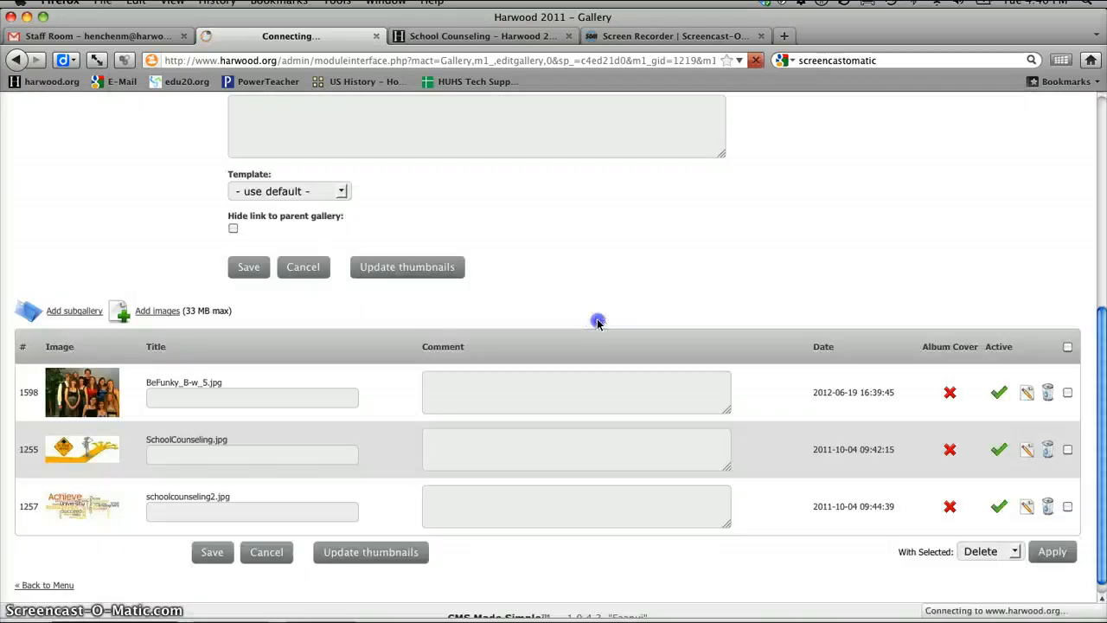
Step: Examine the public School Counseling page, from its header slideshow down to the Important Forms downloads
left_click(434, 36)
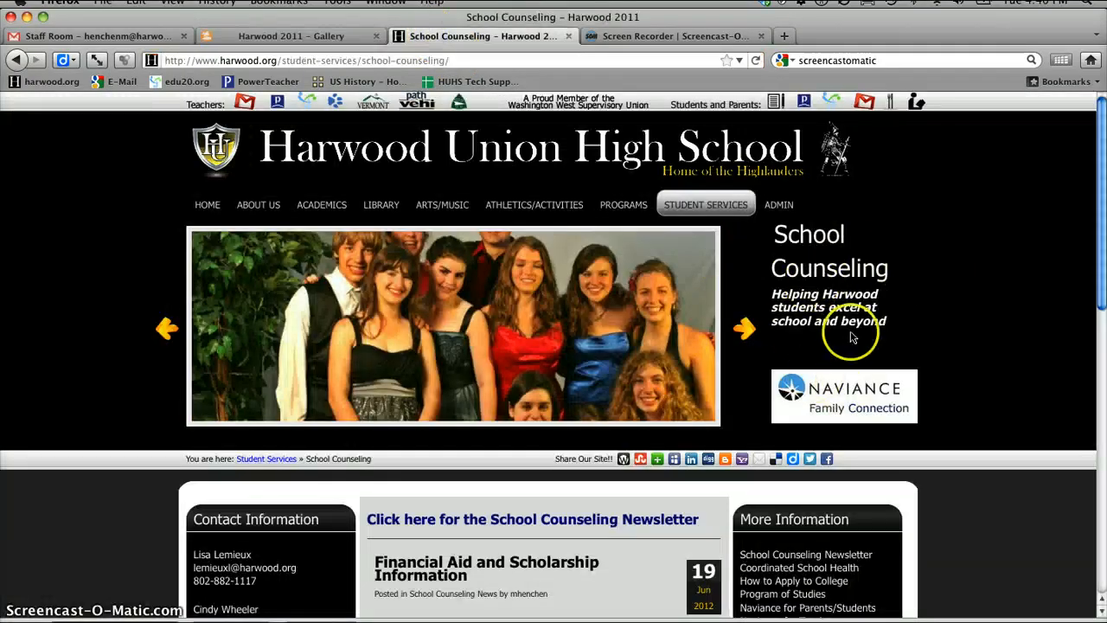
left_click(292, 37)
mouse_move(207, 173)
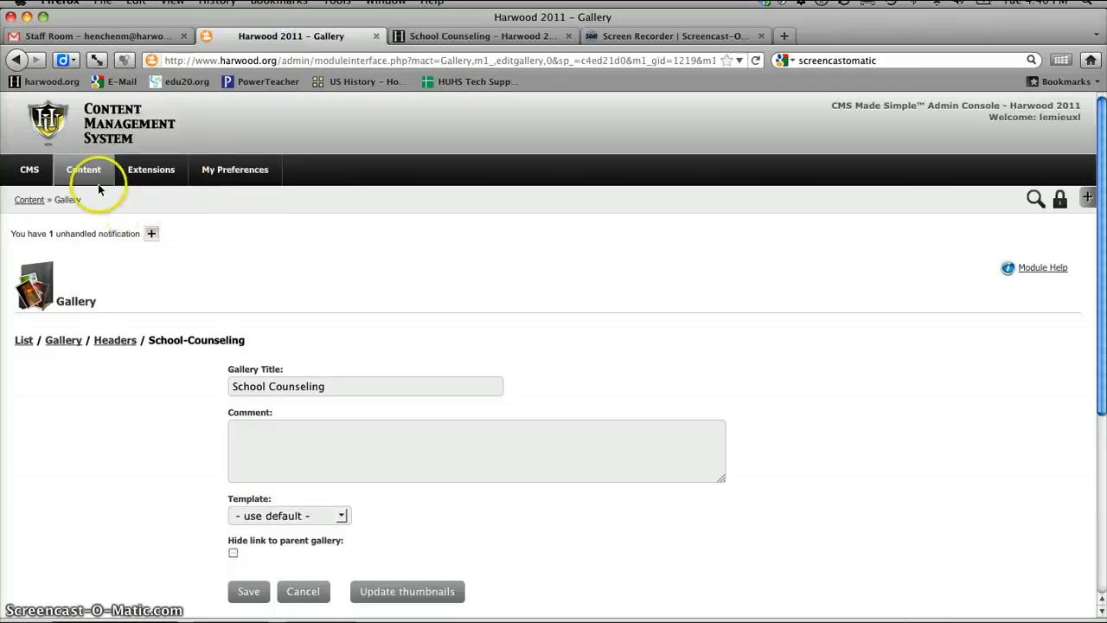
mouse_move(87, 173)
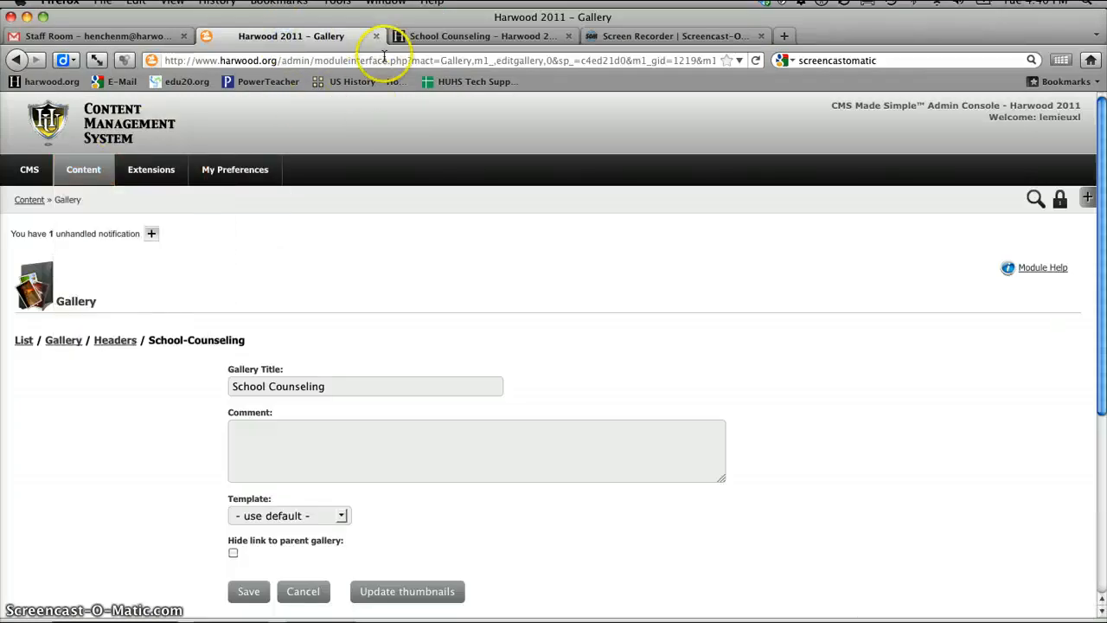
left_click(424, 34)
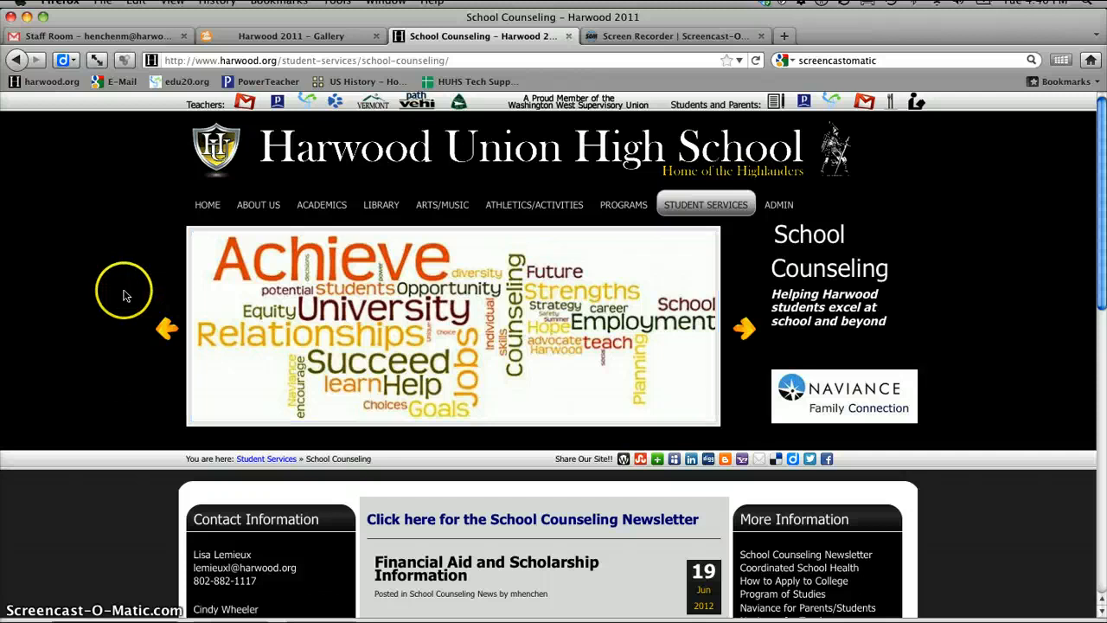
scroll(124, 291, "down", 3)
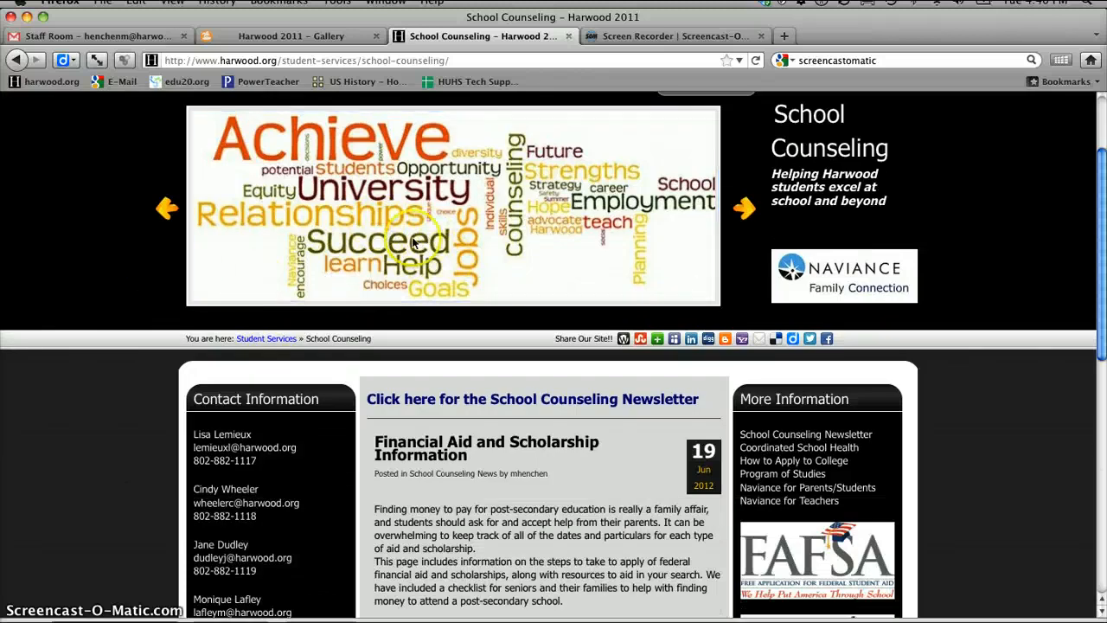
scroll(135, 373, "down", 3)
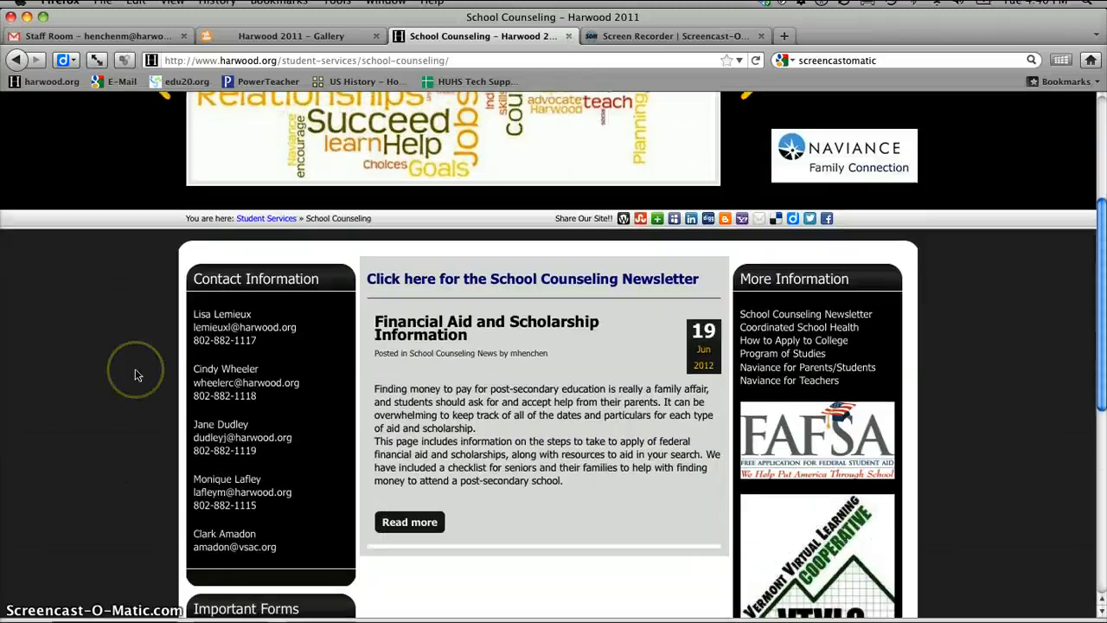
scroll(135, 374, "down", 9)
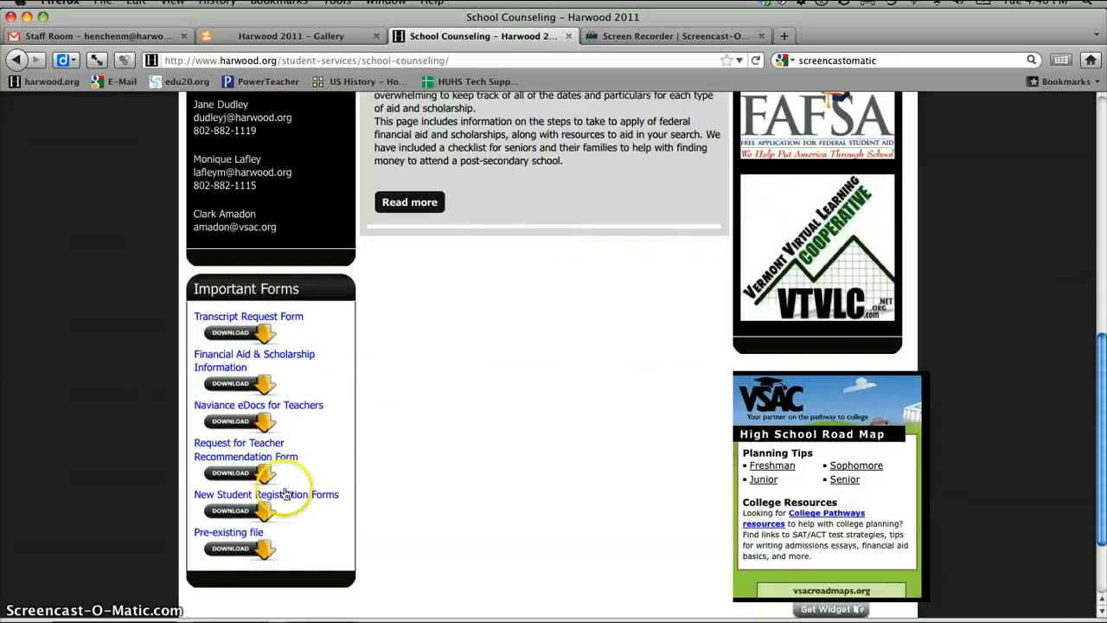
Step: Open Front End File Management (Uploads) in the admin console
left_click(236, 36)
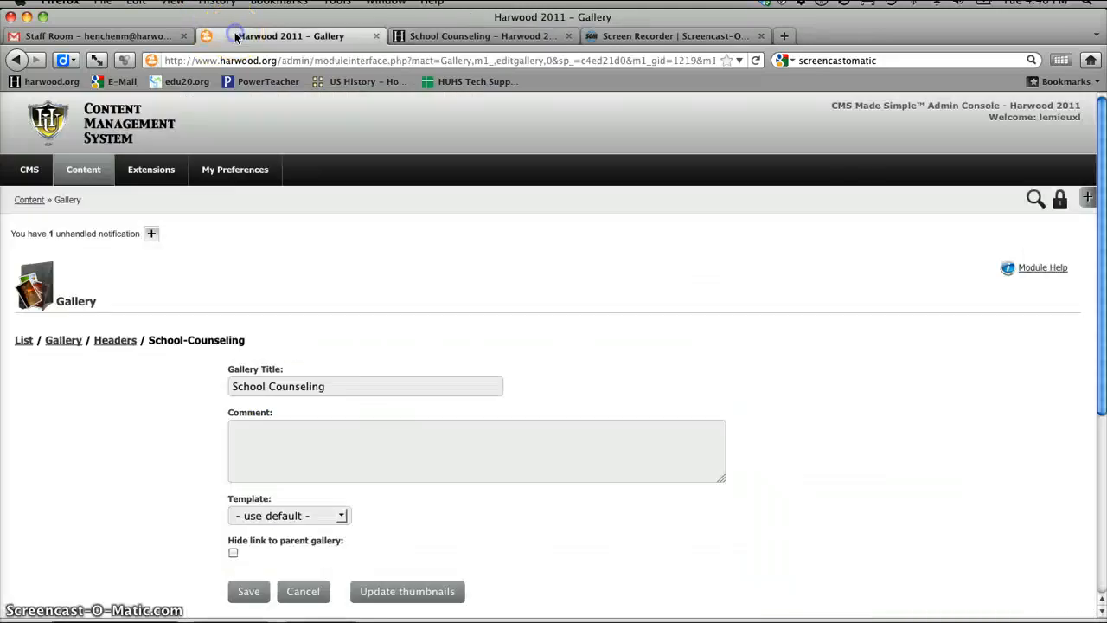
mouse_move(76, 173)
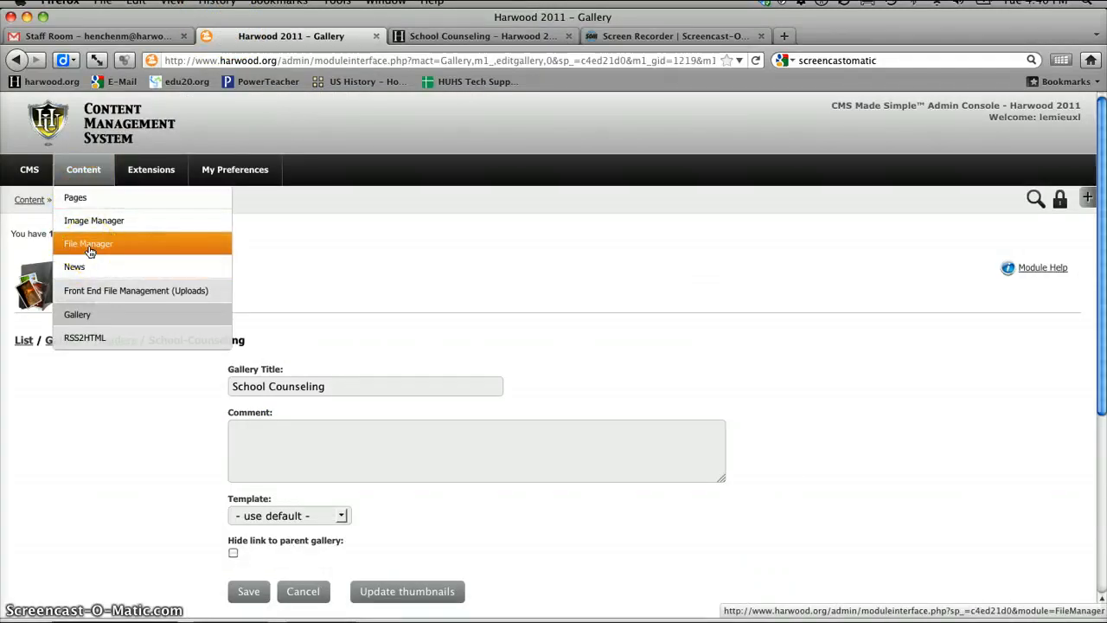
left_click(91, 295)
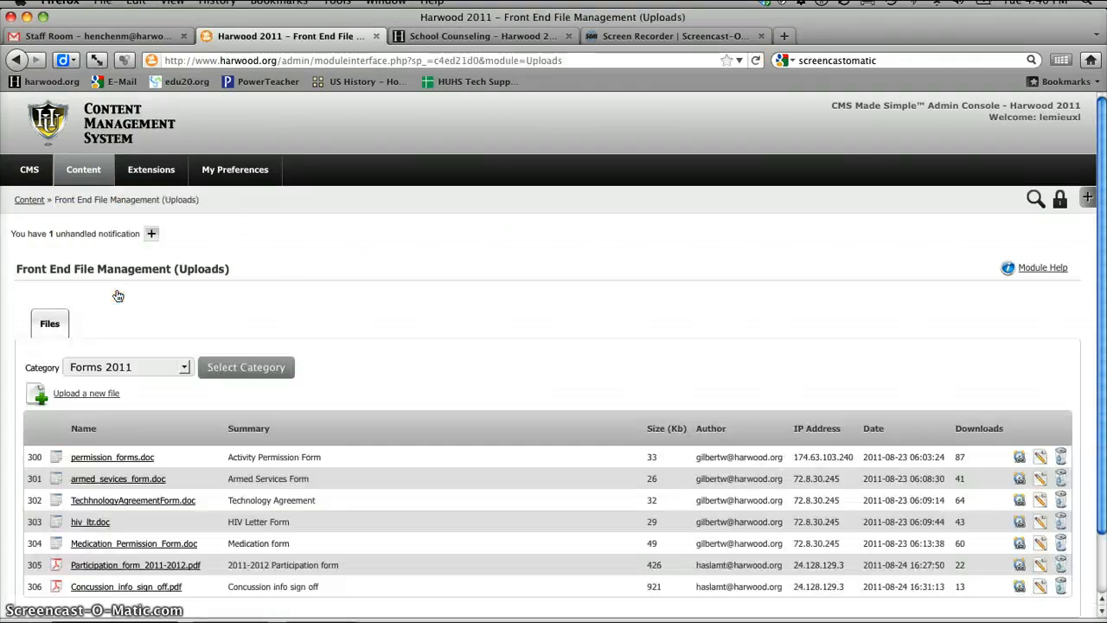
scroll(336, 342, "down", 2)
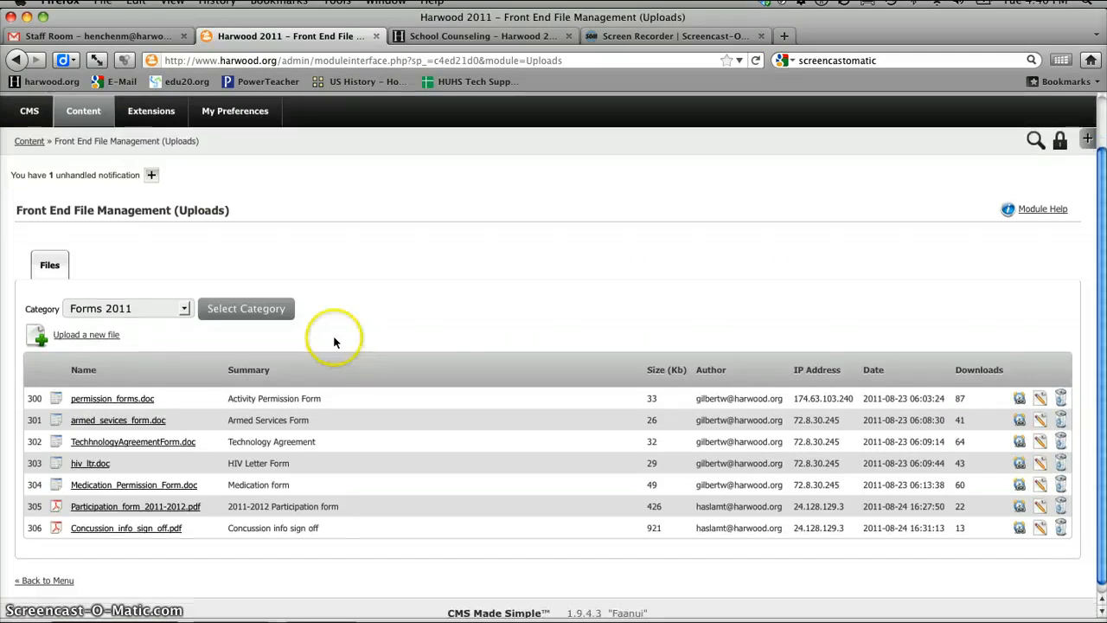
Step: List the uploaded files in the Counseling Docs category
left_click(181, 308)
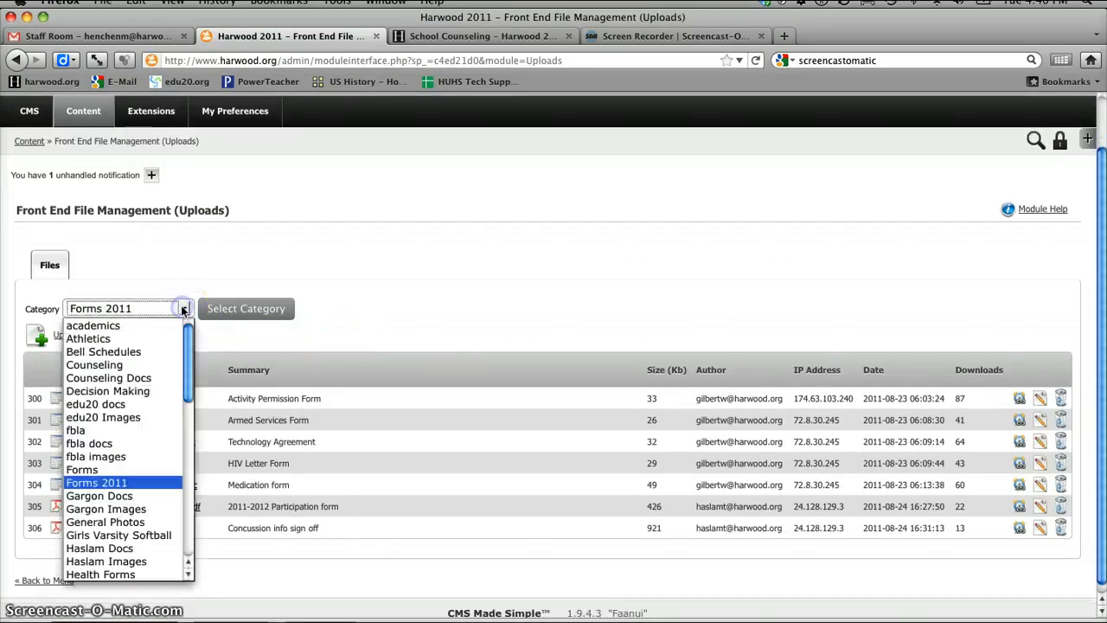
left_click(130, 378)
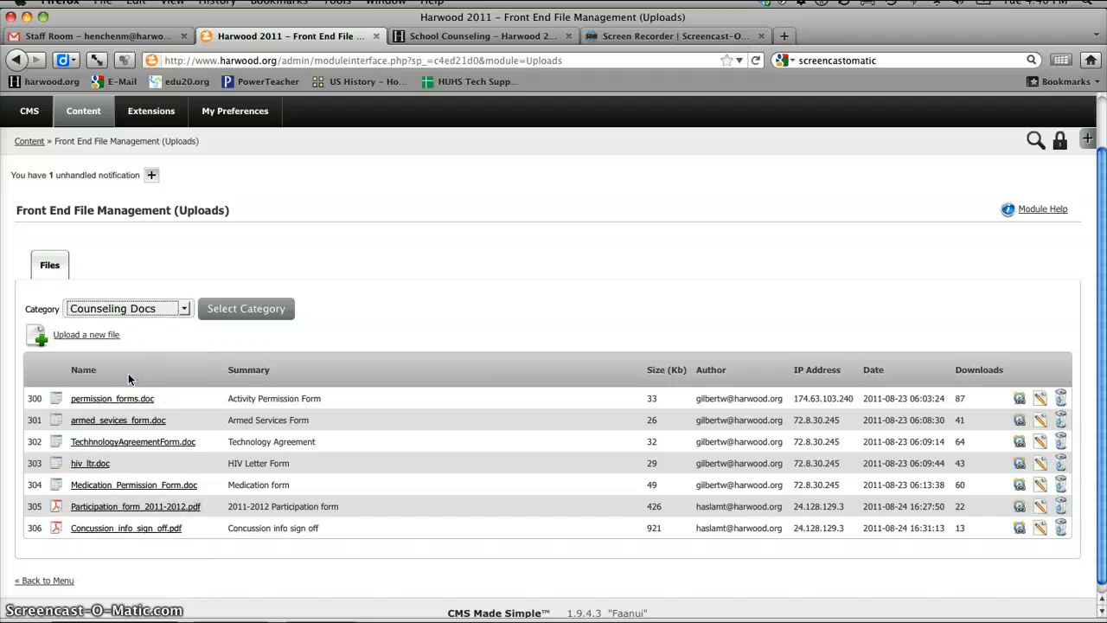
left_click(234, 317)
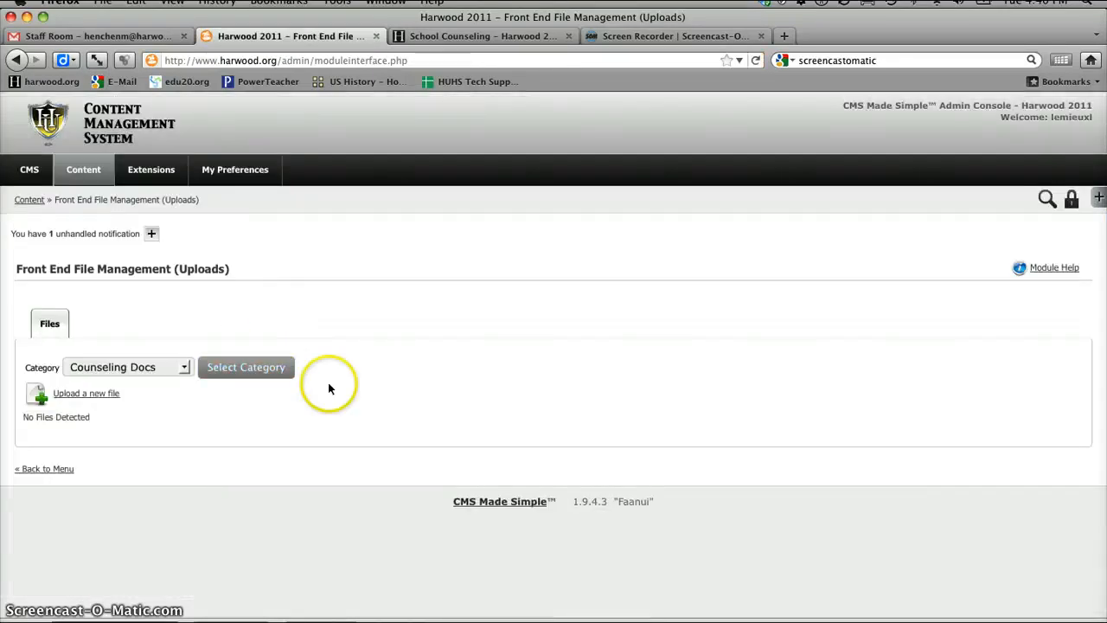
Step: Show the uploaded files of the Counseling category
left_click(185, 368)
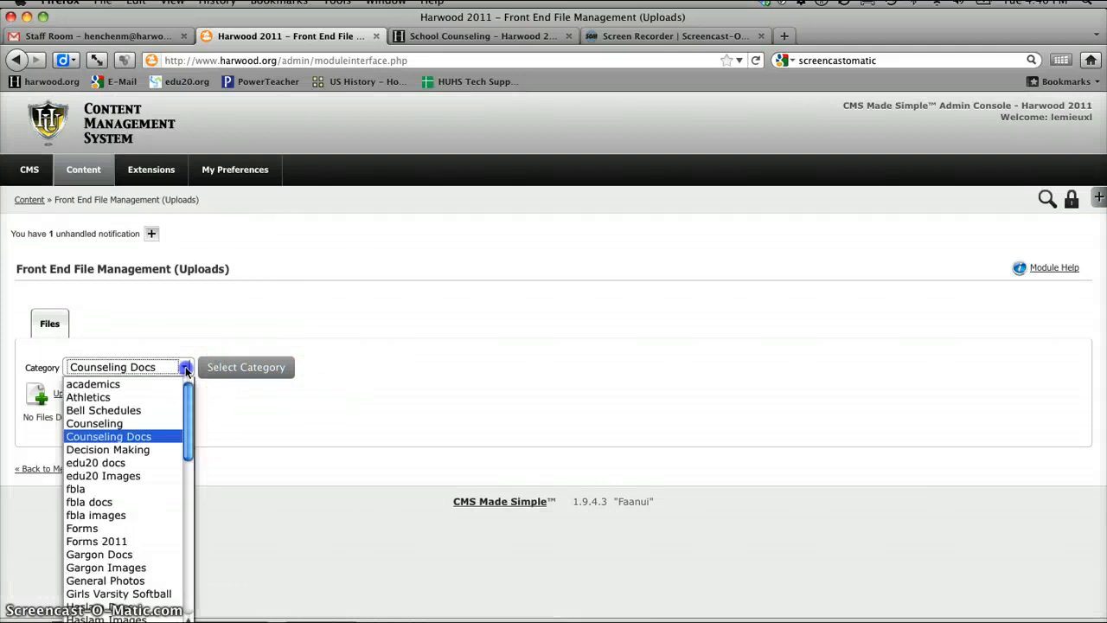
left_click(139, 424)
left_click(232, 367)
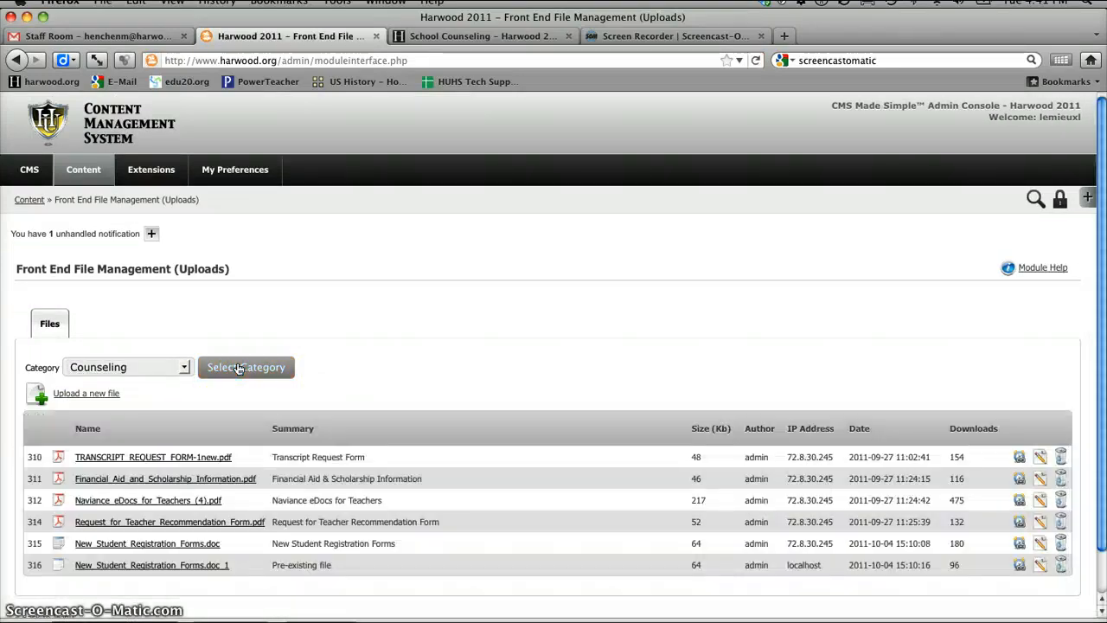
Step: Upload DKZ_Invoice1.doc from the desktop's June folder to the Counseling category
scroll(334, 378, "down", 2)
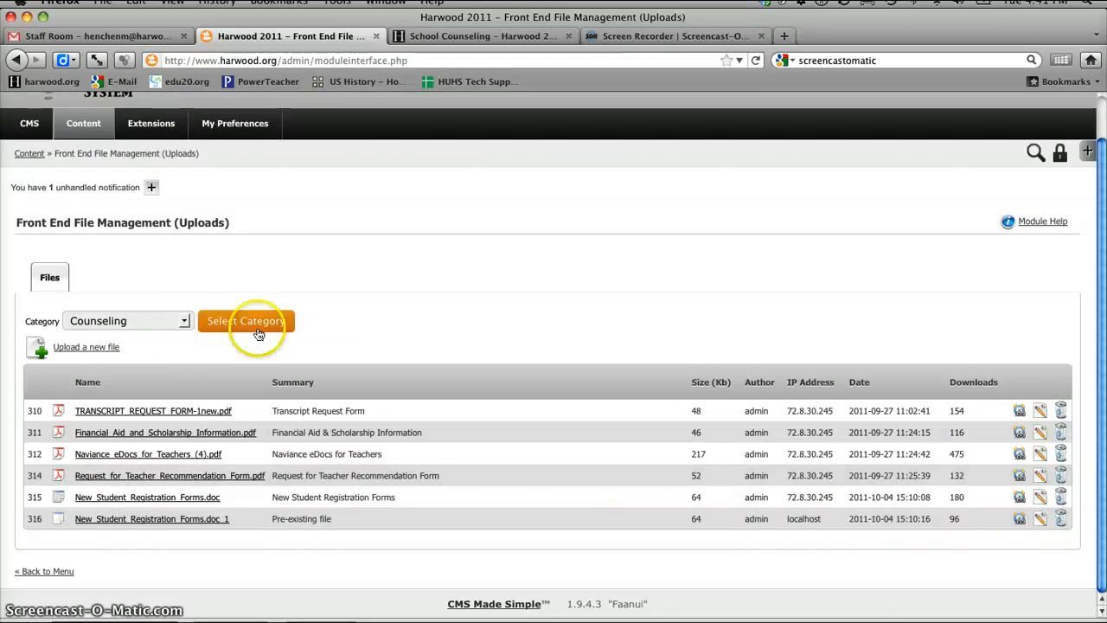
left_click(97, 352)
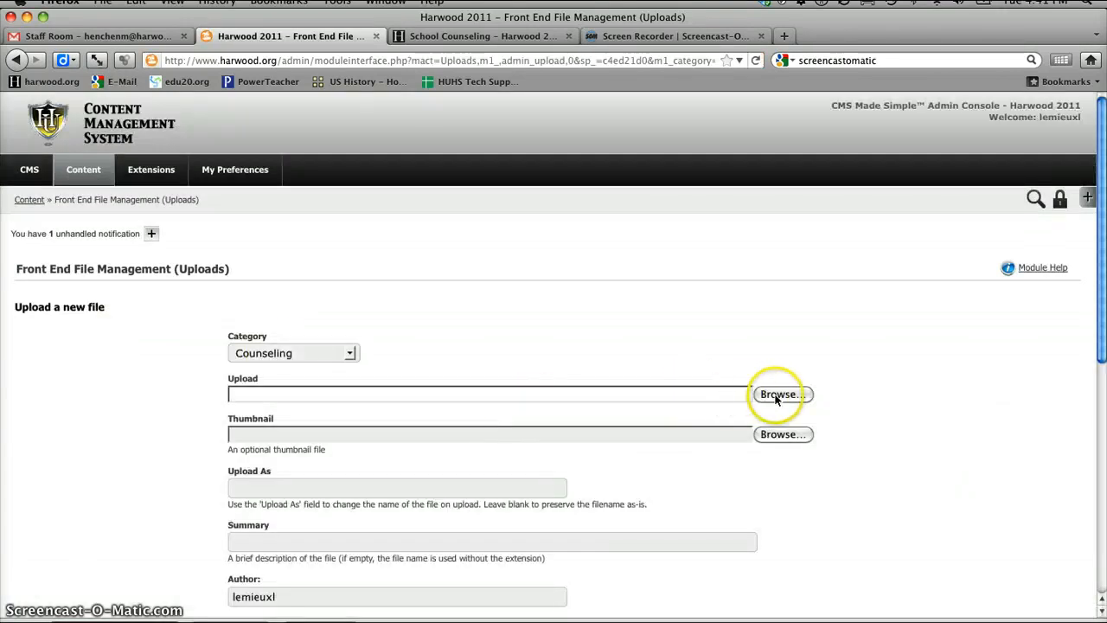
left_click(777, 397)
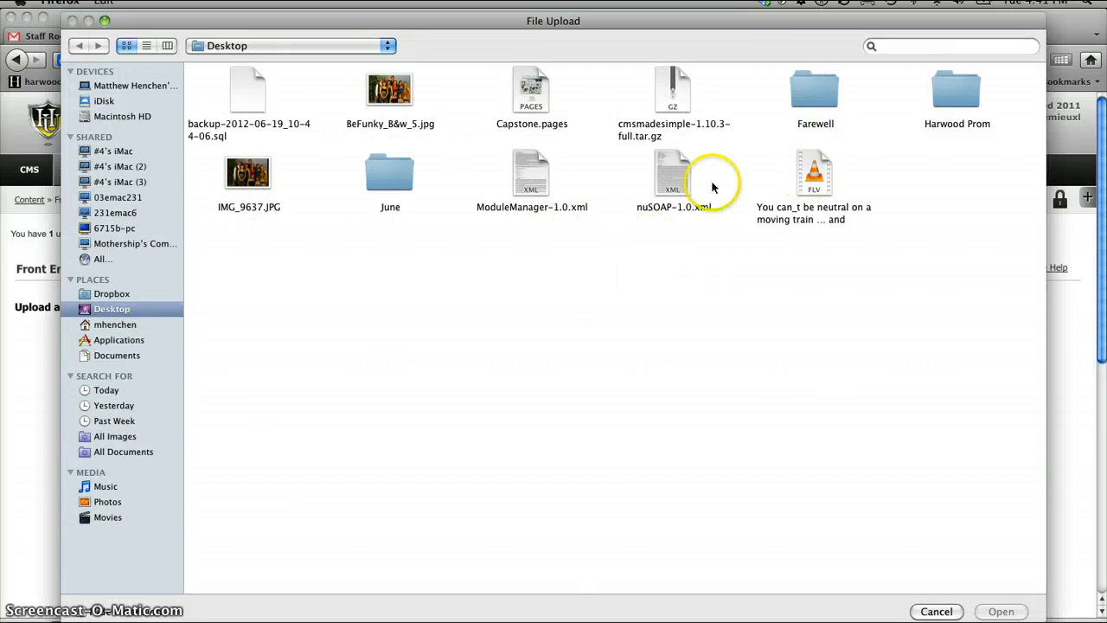
left_click(394, 189)
double_click(394, 188)
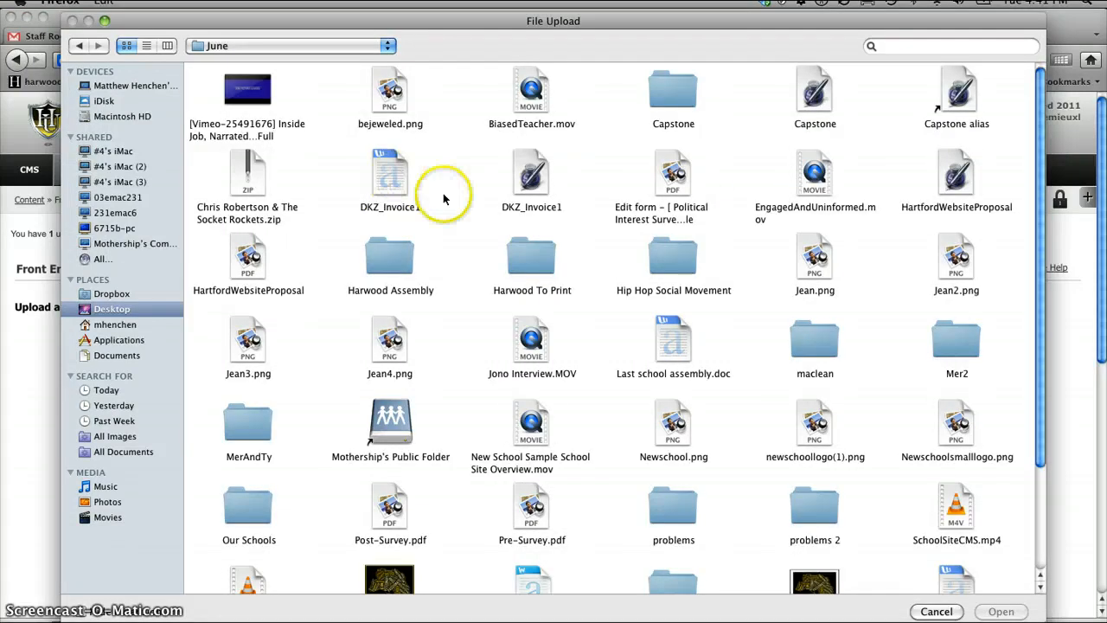
double_click(394, 180)
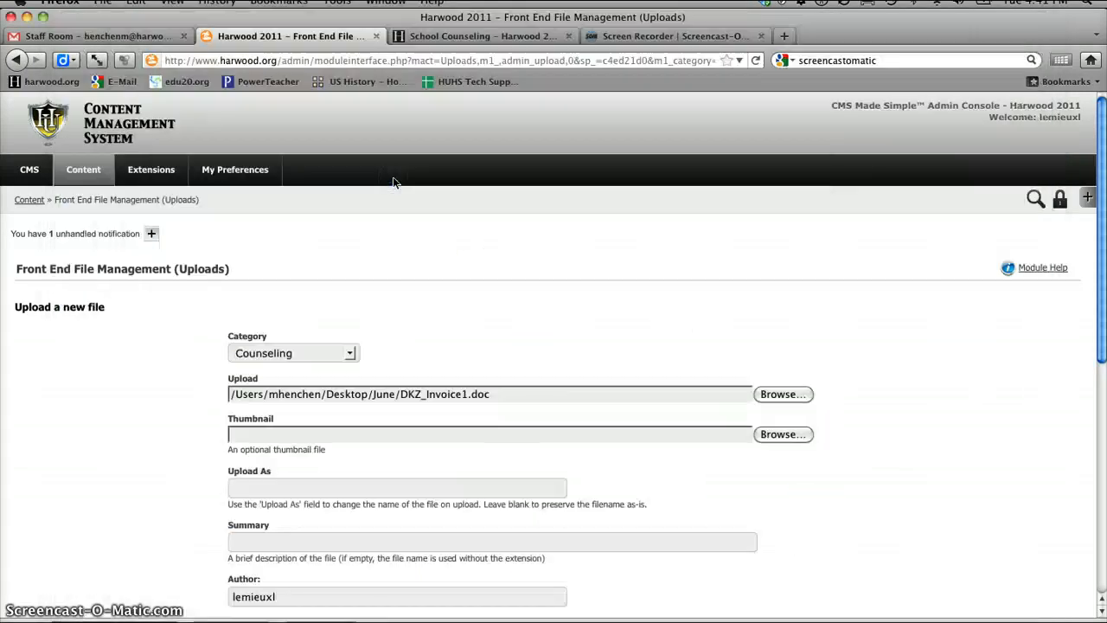
scroll(907, 412, "down", 10)
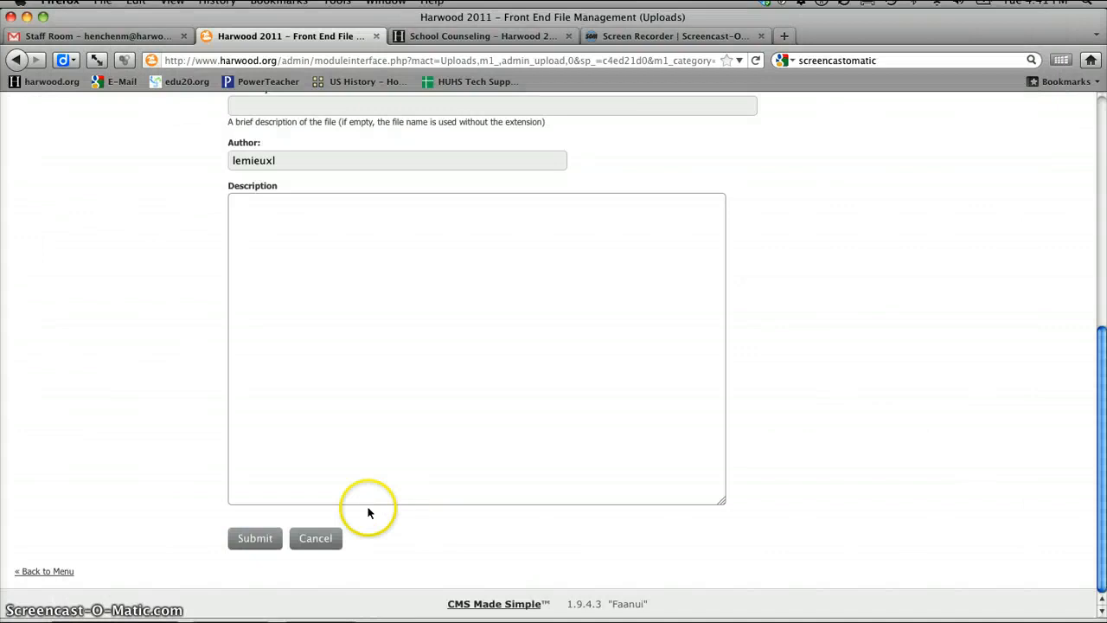
left_click(257, 539)
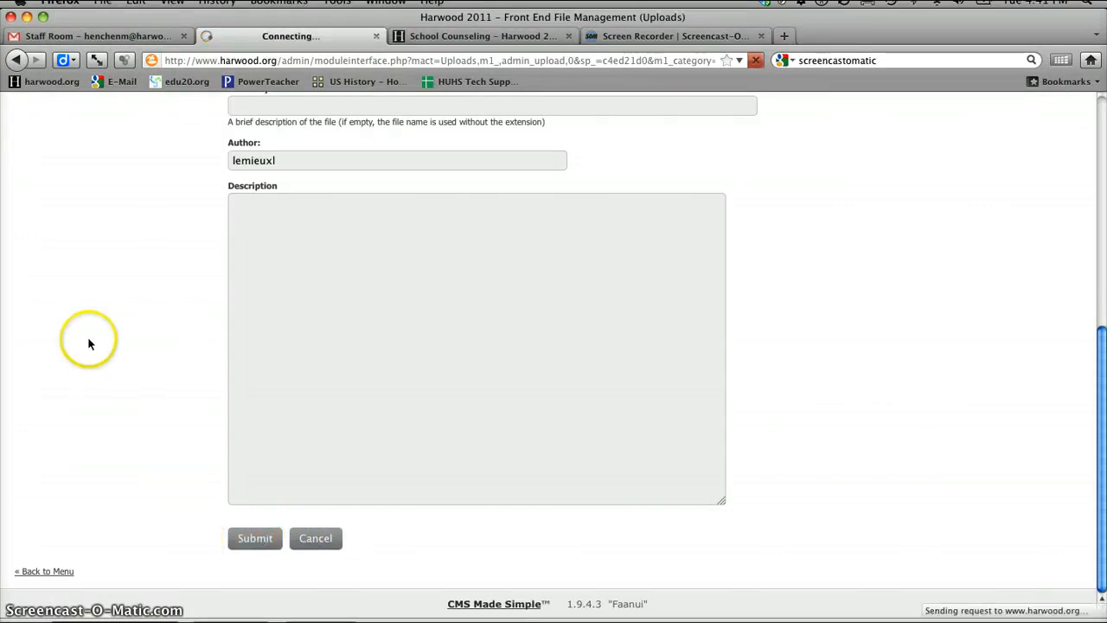
scroll(87, 343, "up", 2)
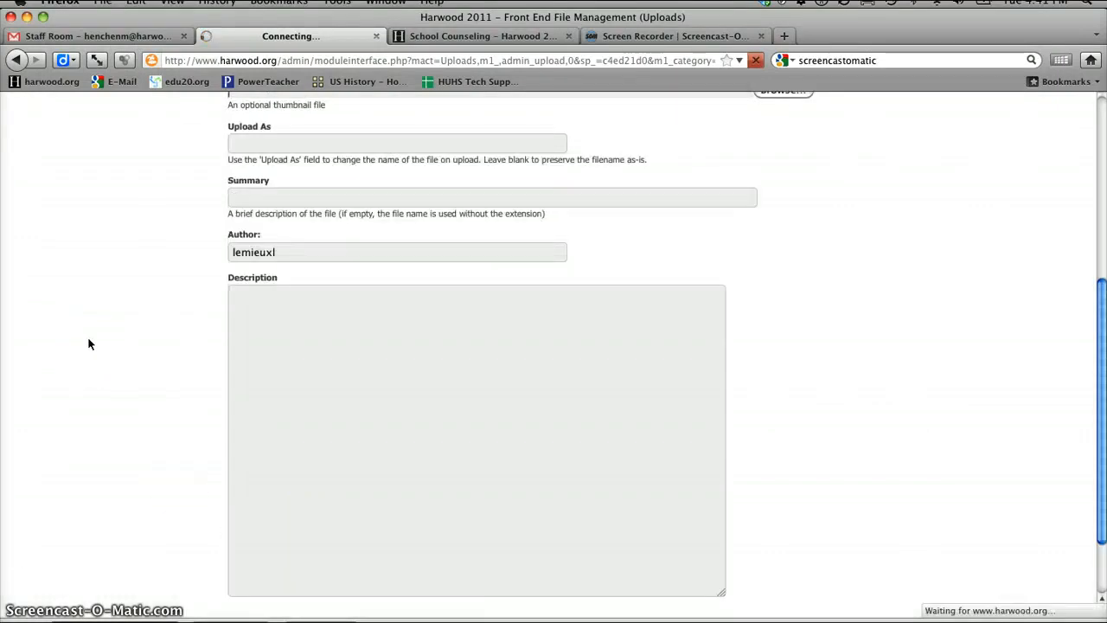
scroll(136, 321, "up", 1)
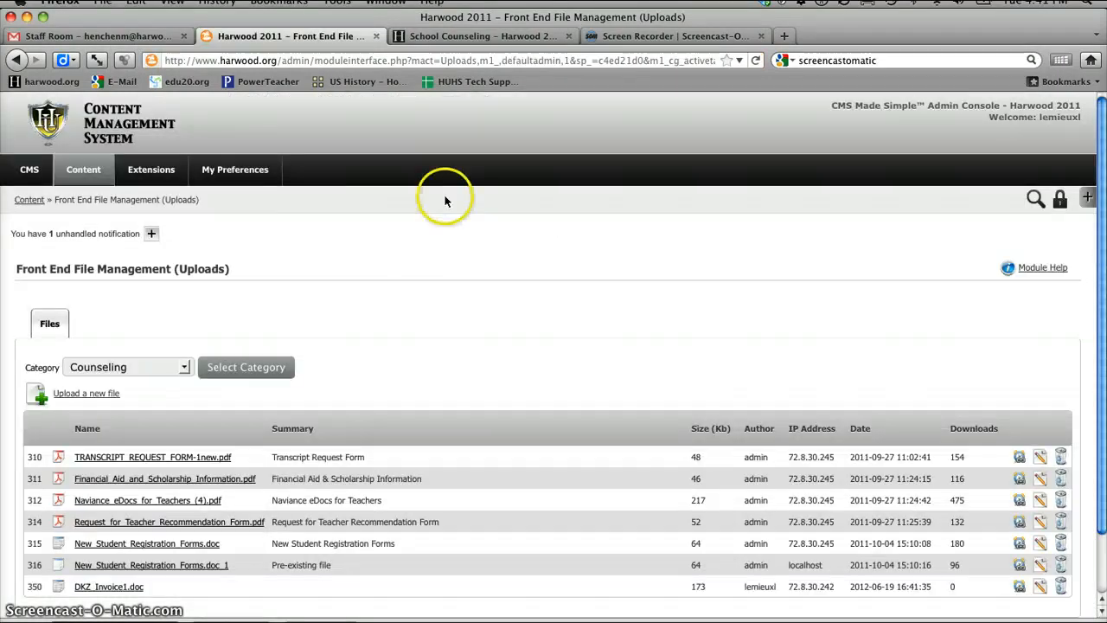
Step: Set the summary of the uploaded DKZ_Invoice1.doc to "Sample Doc" and submit the change
scroll(444, 194, "down", 2)
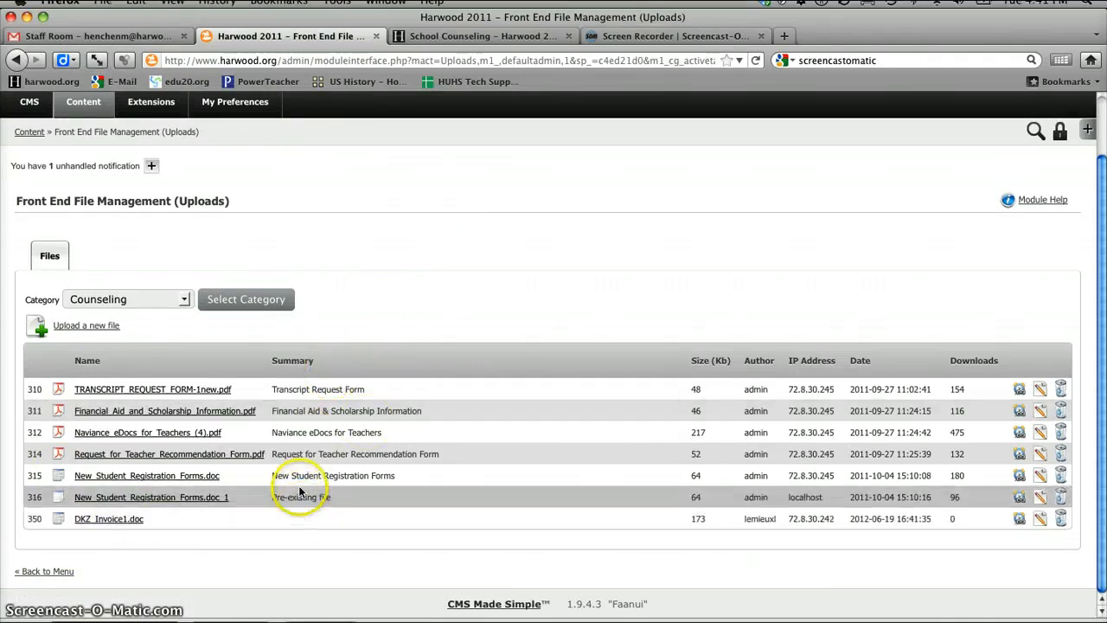
left_click(1040, 518)
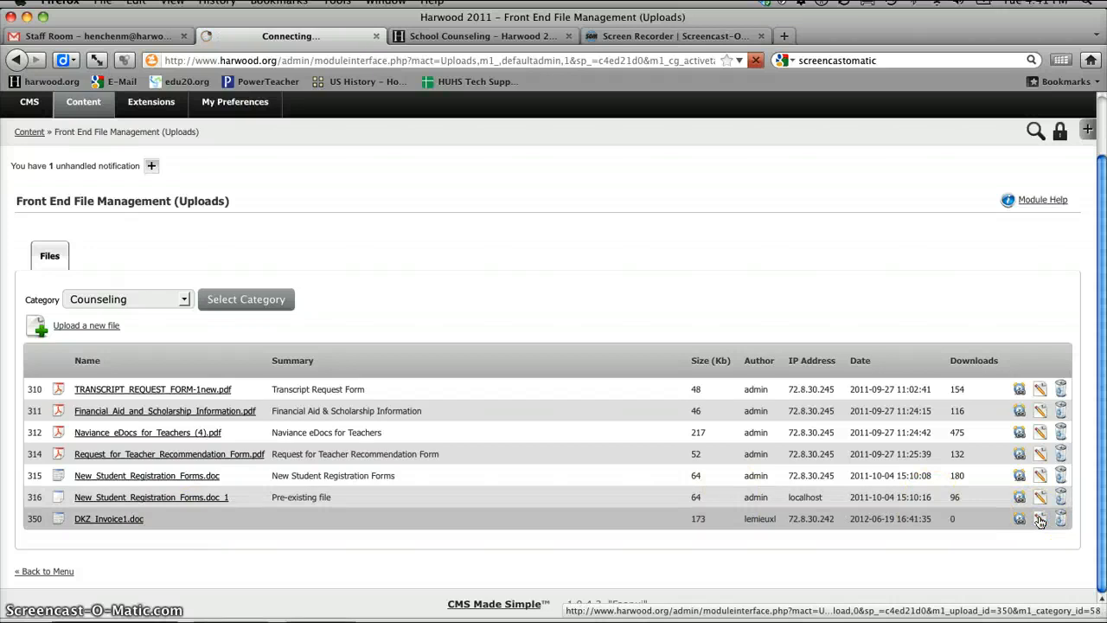
scroll(453, 457, "down", 3)
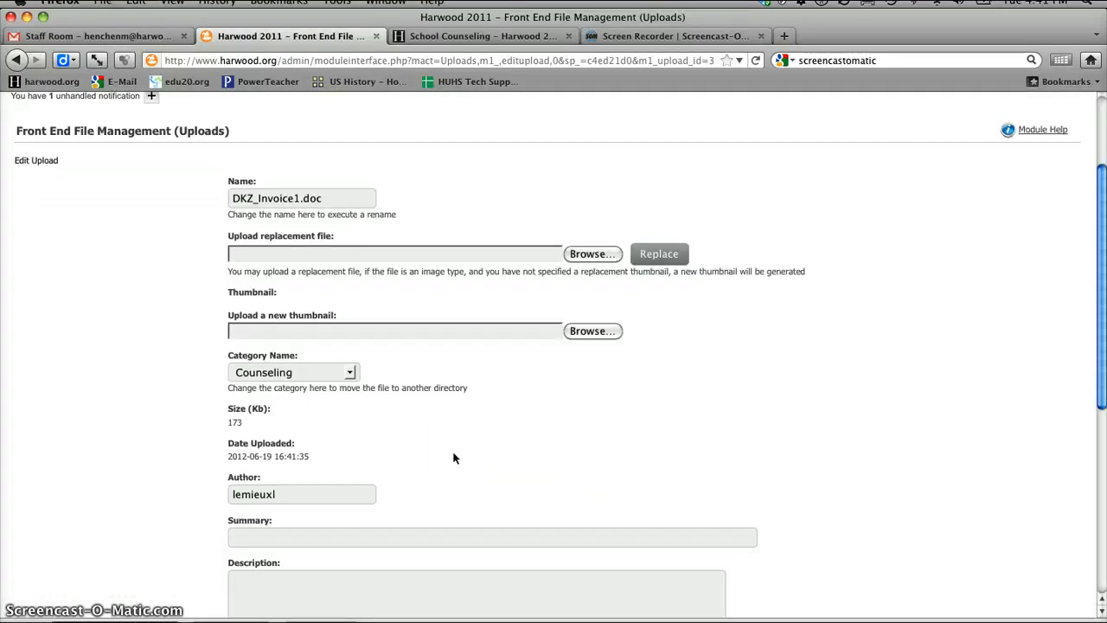
scroll(452, 458, "down", 4)
left_click(372, 376)
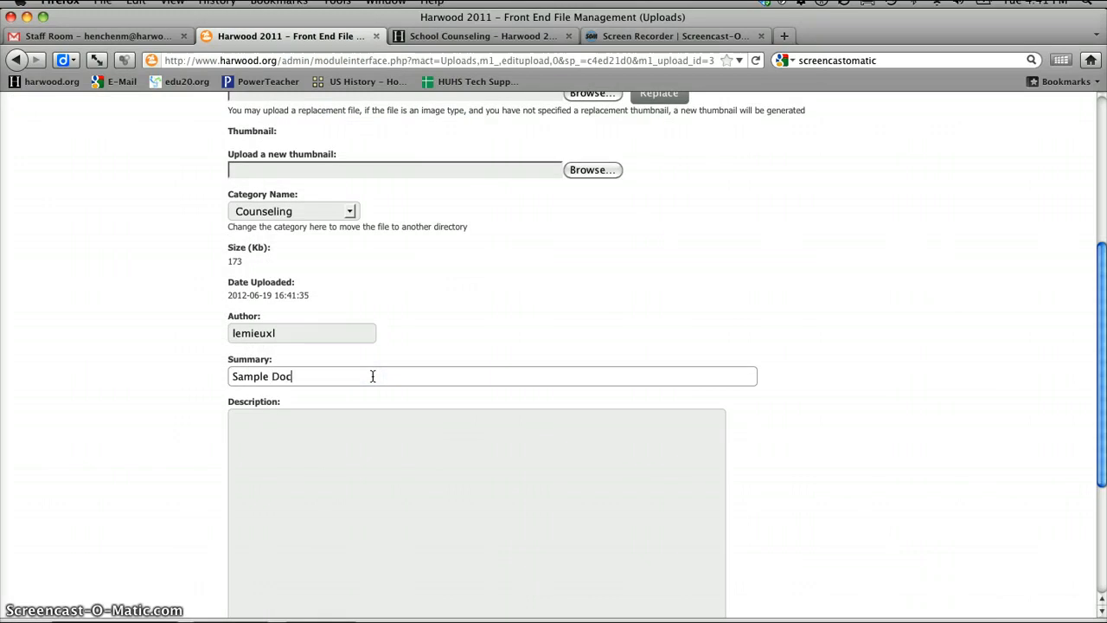
scroll(98, 338, "down", 5)
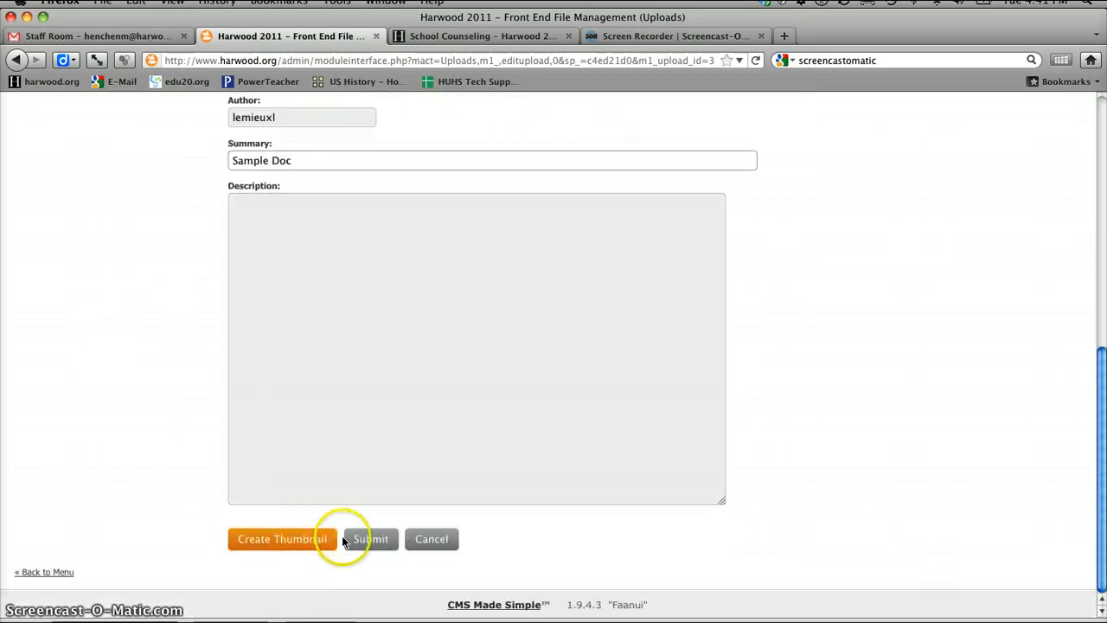
left_click(354, 543)
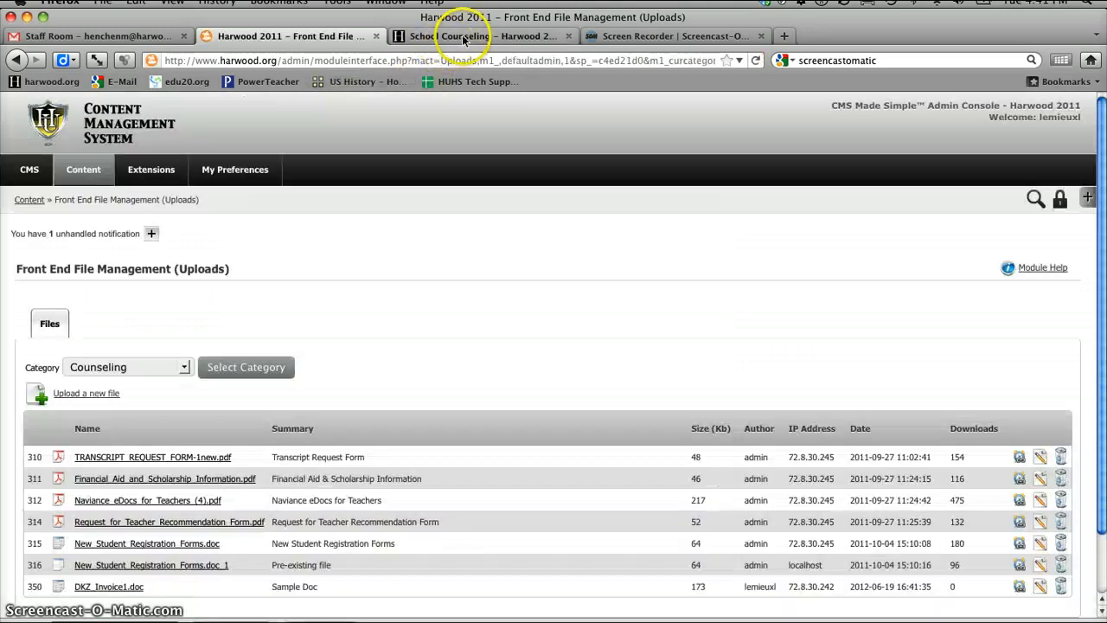
Step: Reload the public School Counseling page and test the Sample Doc download under Important Forms without saving the file
left_click(445, 37)
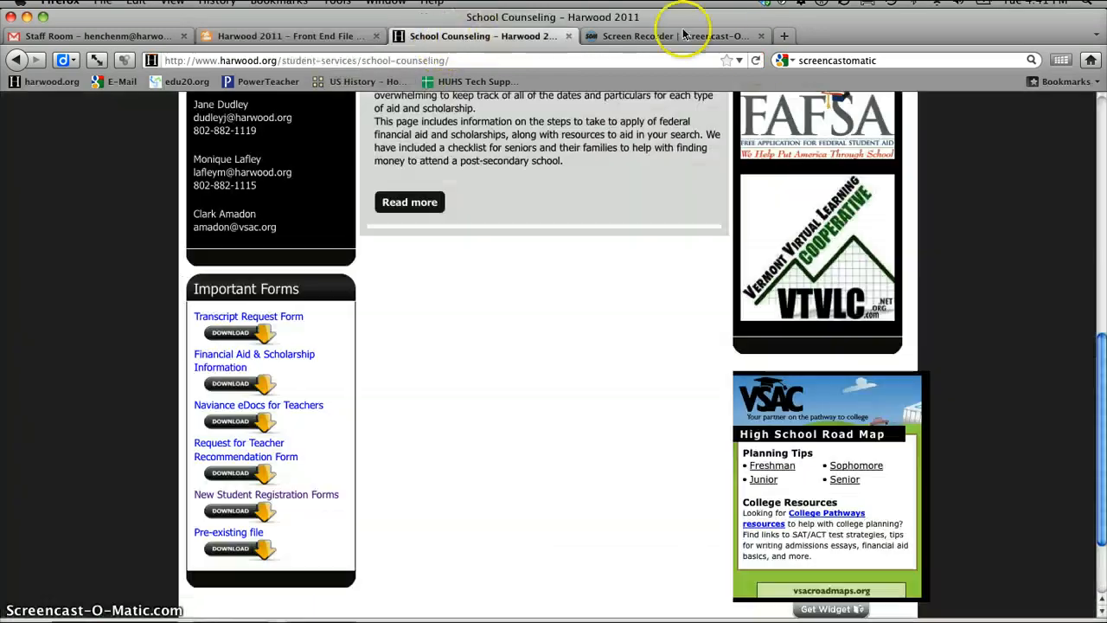
left_click(756, 60)
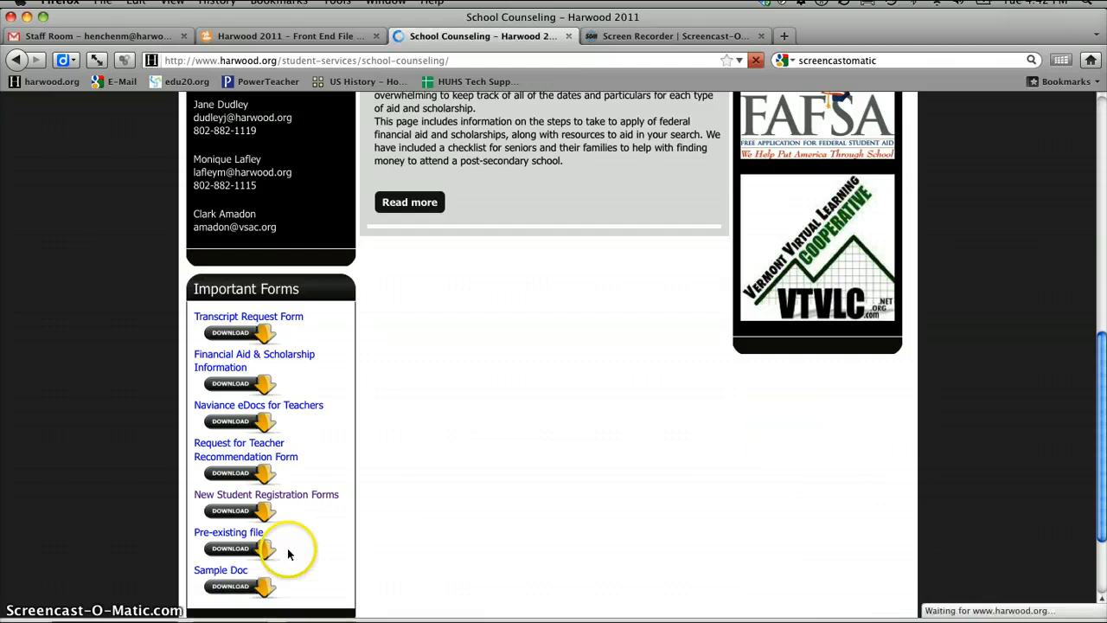
left_click(241, 587)
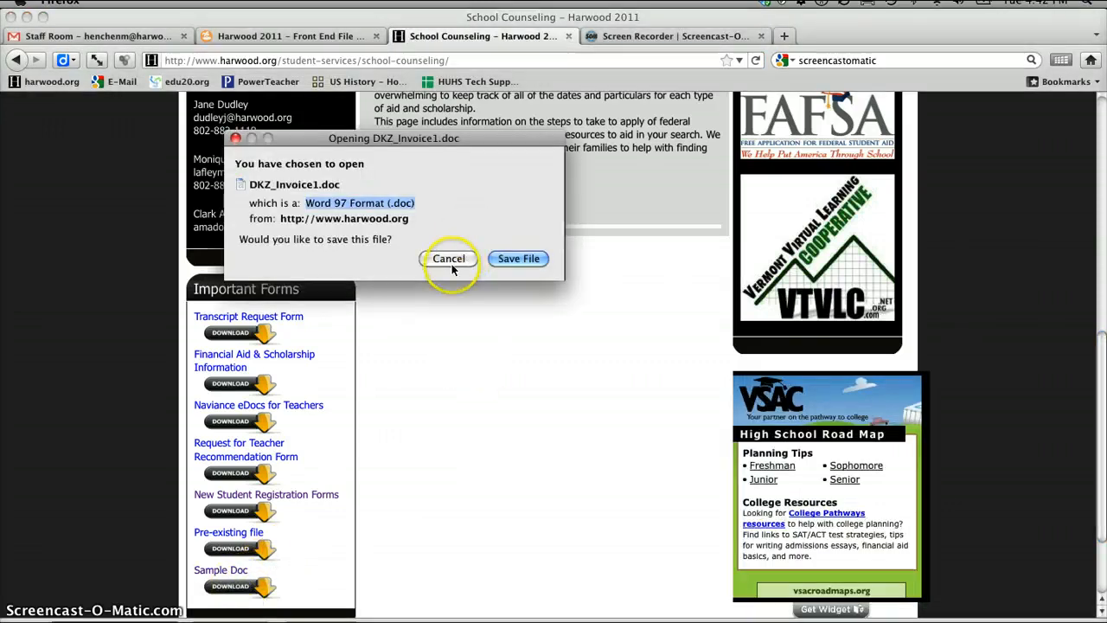
left_click(447, 259)
Step: Delete DKZ_Invoice1.doc from the Counseling uploads in the admin console and confirm the deletion
key("ctrl+shift+Tab")
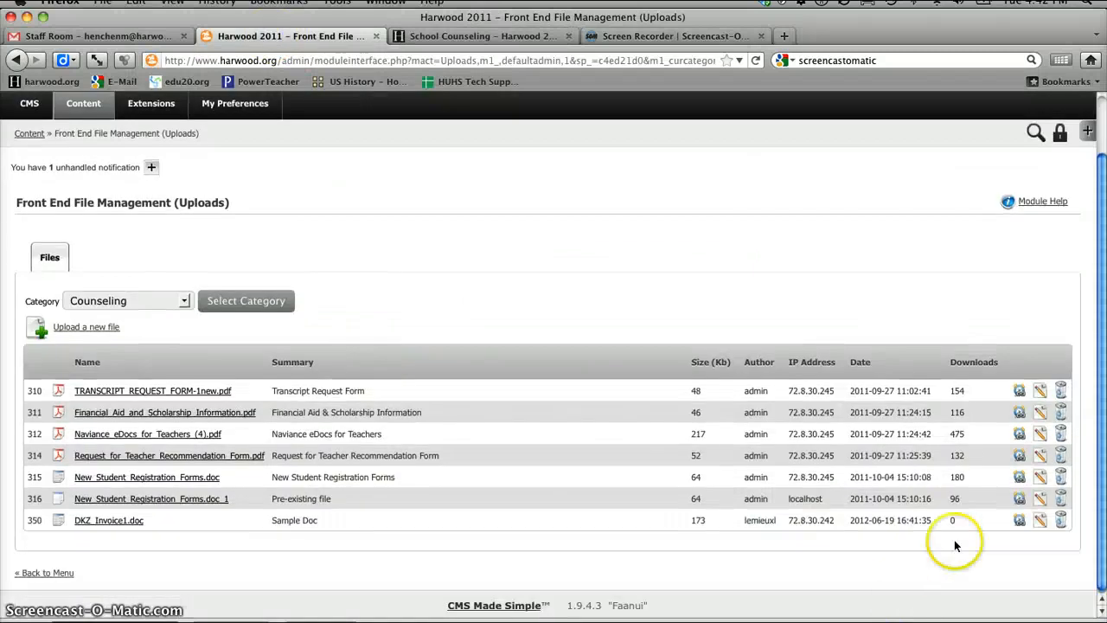
left_click(1061, 520)
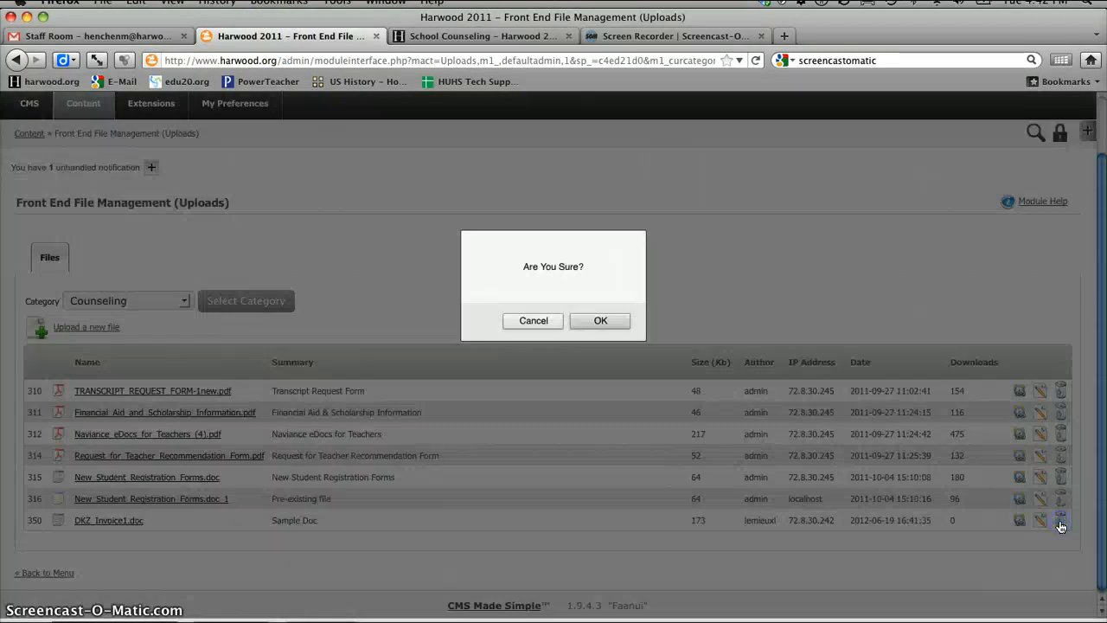
left_click(584, 323)
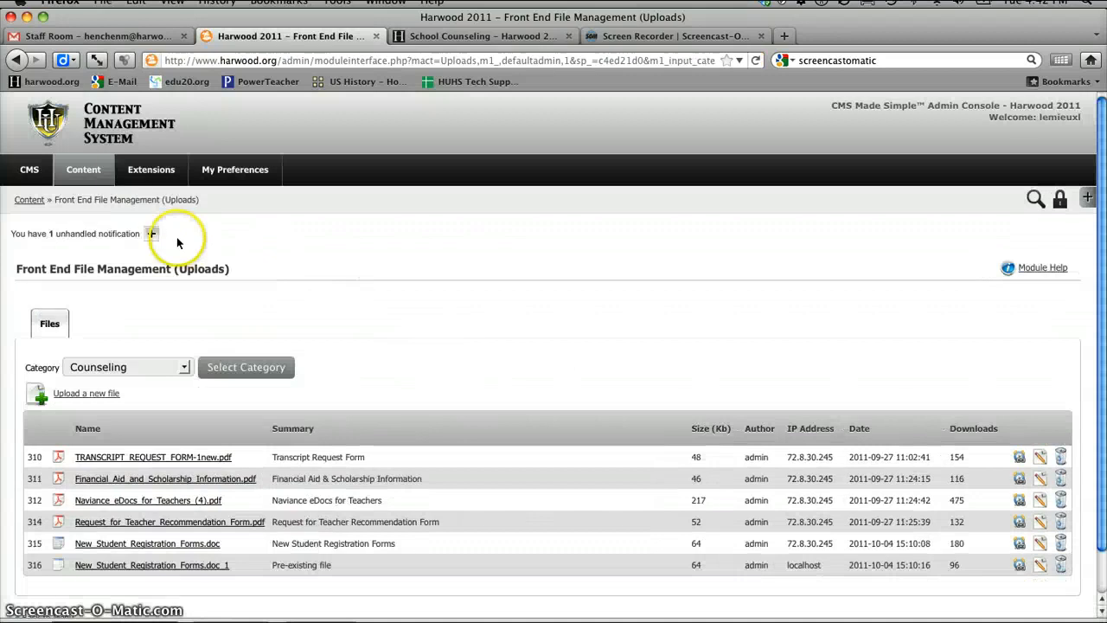
Step: Examine the Financial Aid and Scholarship Information news post on the public School Counseling page
mouse_move(83, 176)
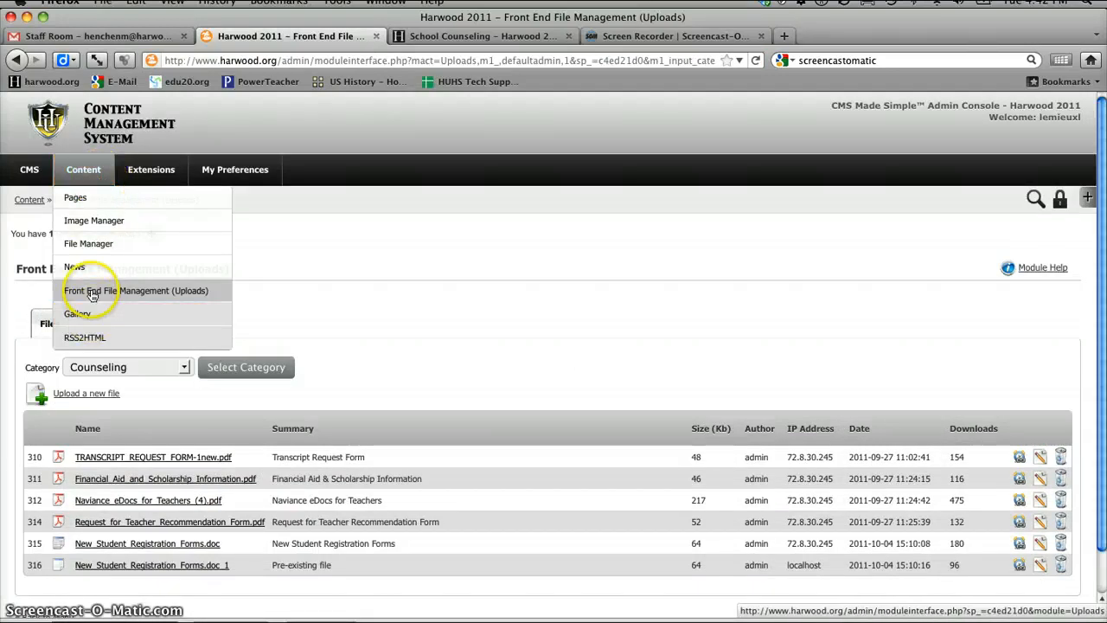
left_click(517, 36)
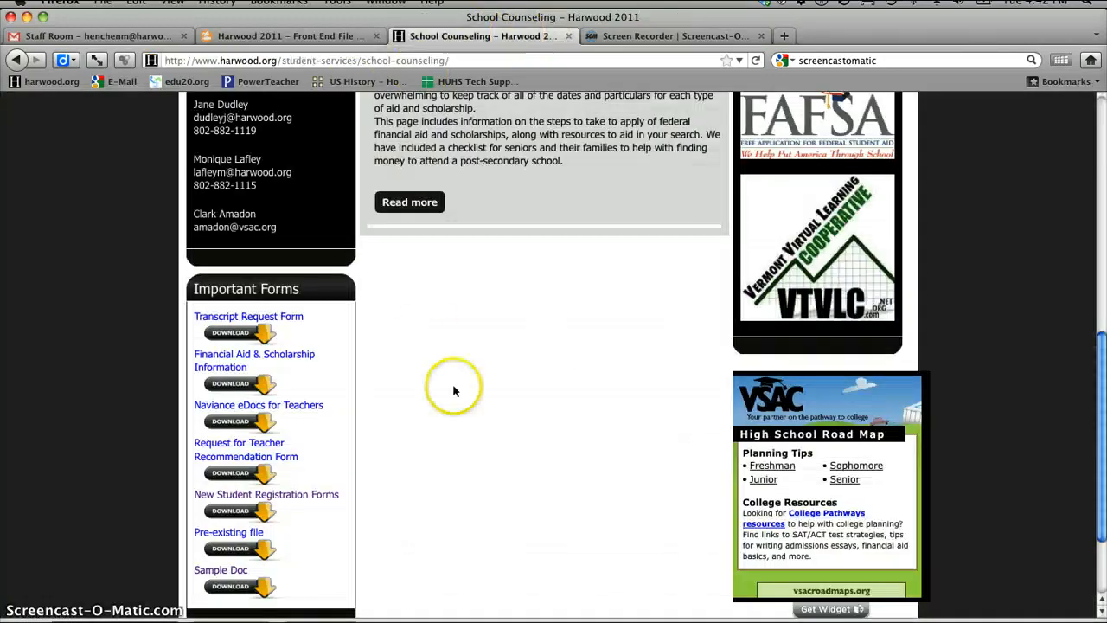
scroll(454, 391, "up", 5)
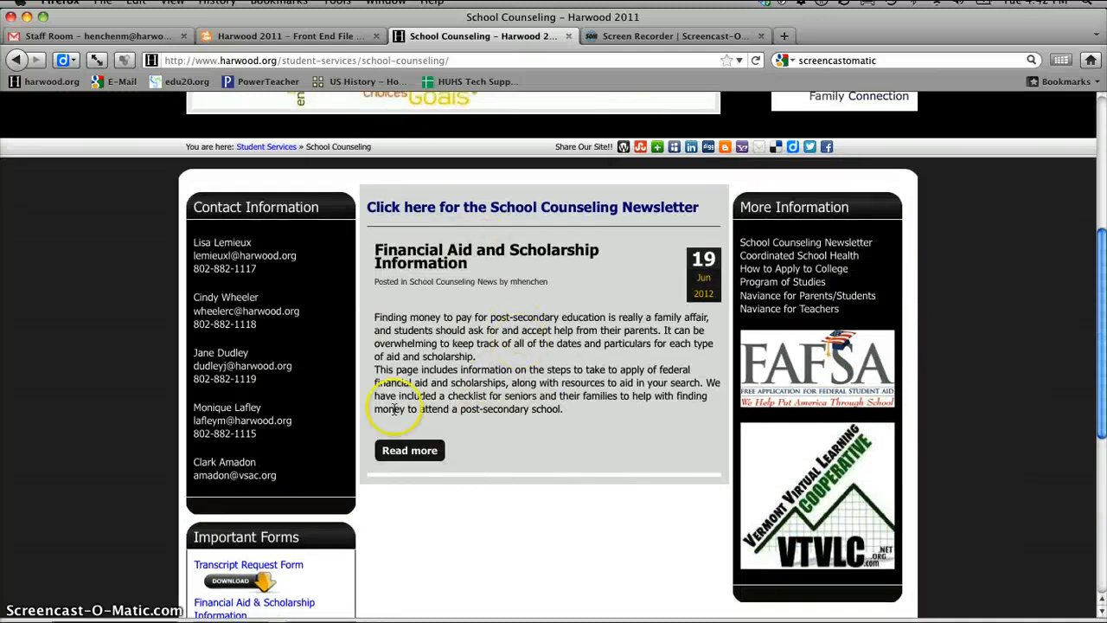
Step: Return to the admin console and open the News articles list
left_click(296, 35)
mouse_move(86, 180)
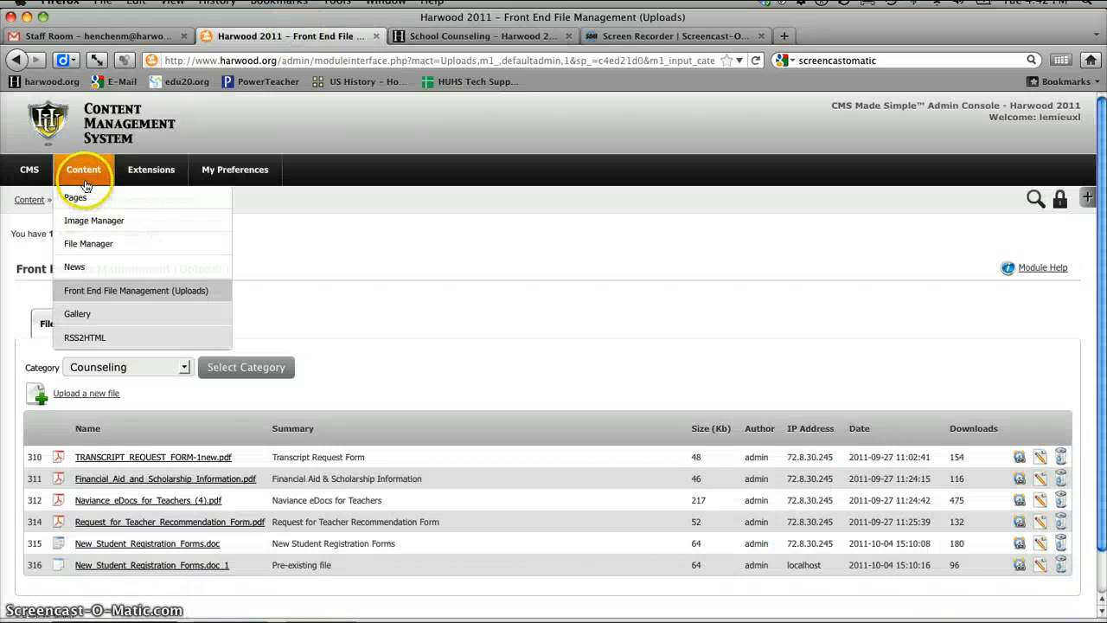
left_click(81, 267)
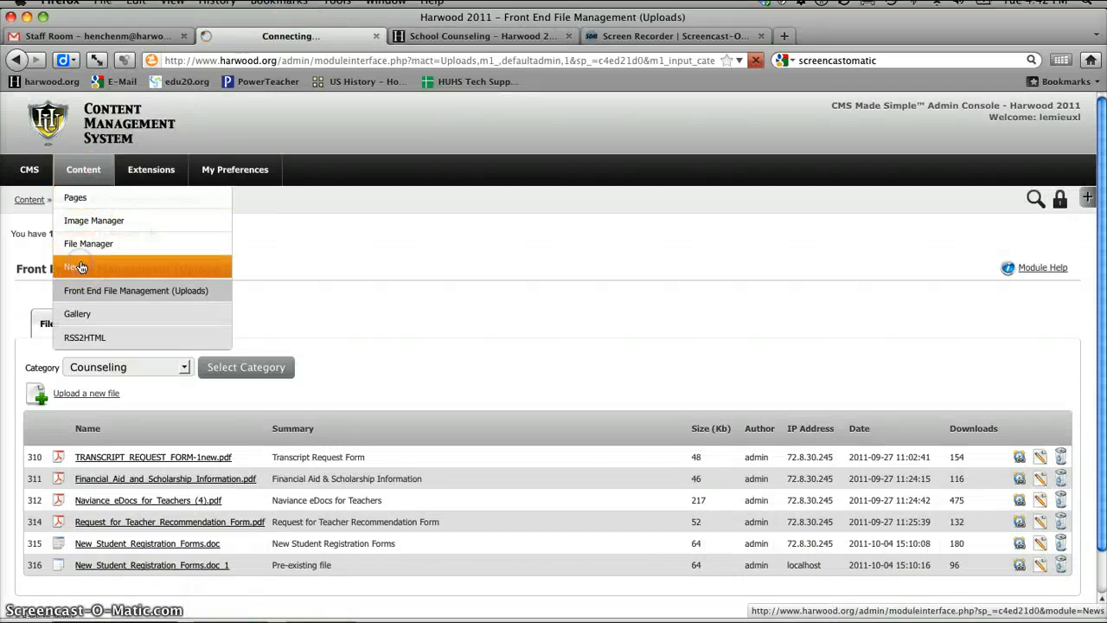
scroll(108, 390, "down", 3)
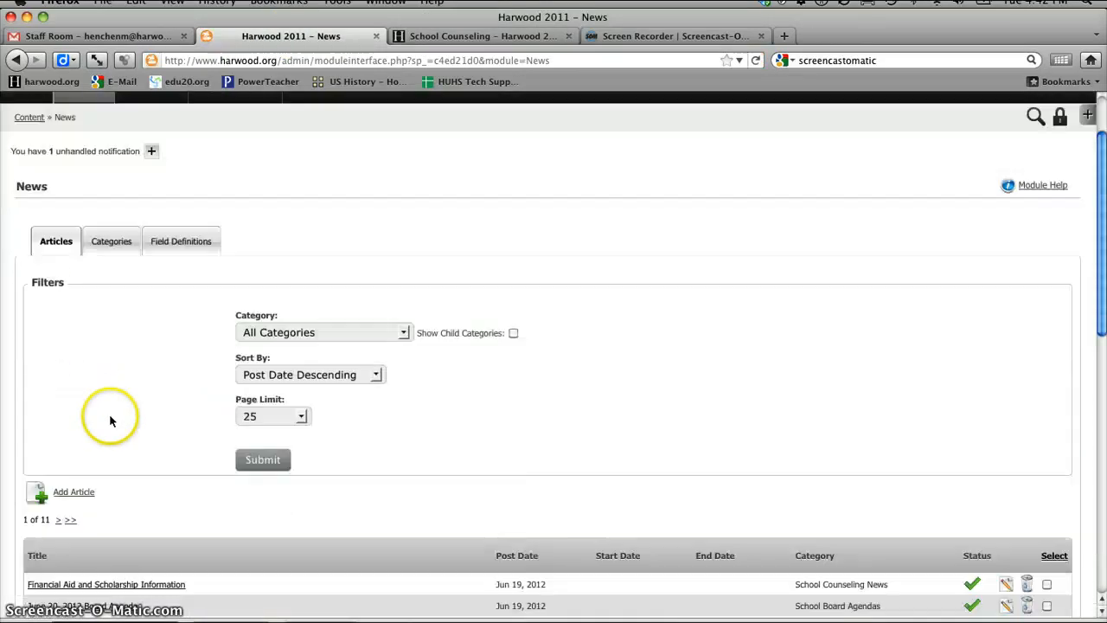
Step: Add a new news article titled "Sample" in the School Counseling News category
left_click(87, 438)
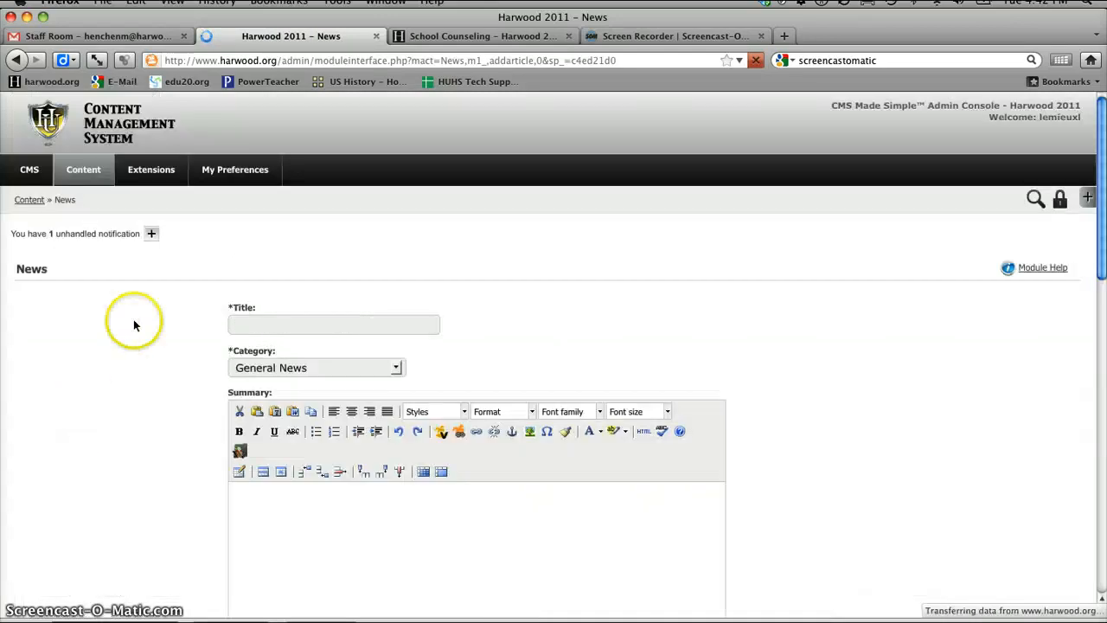
scroll(138, 321, "down", 2)
left_click(275, 240)
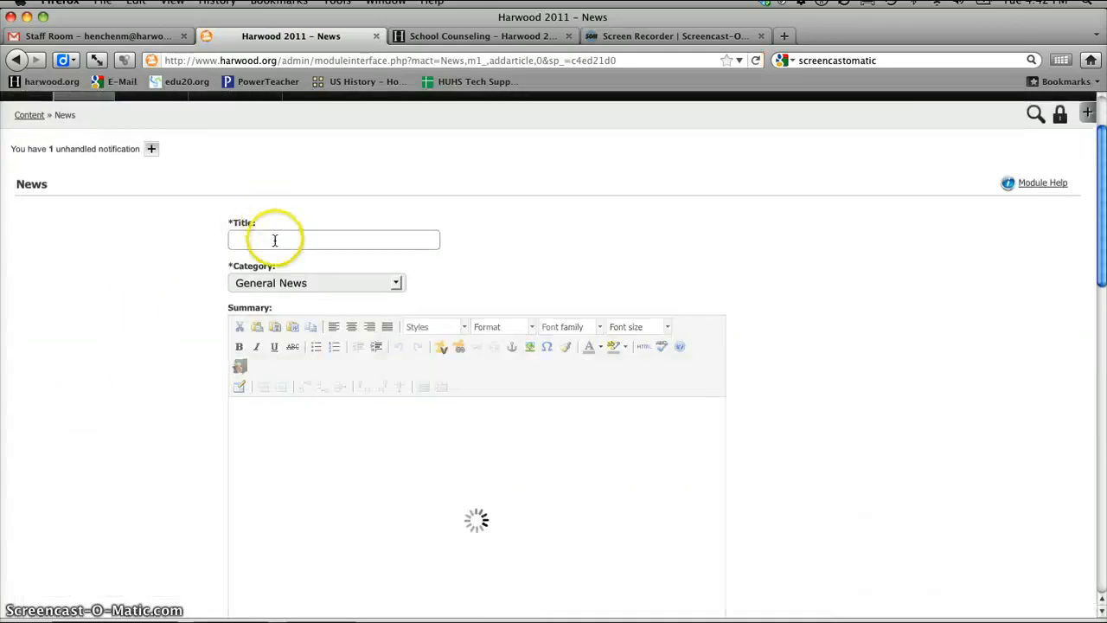
type("Sample")
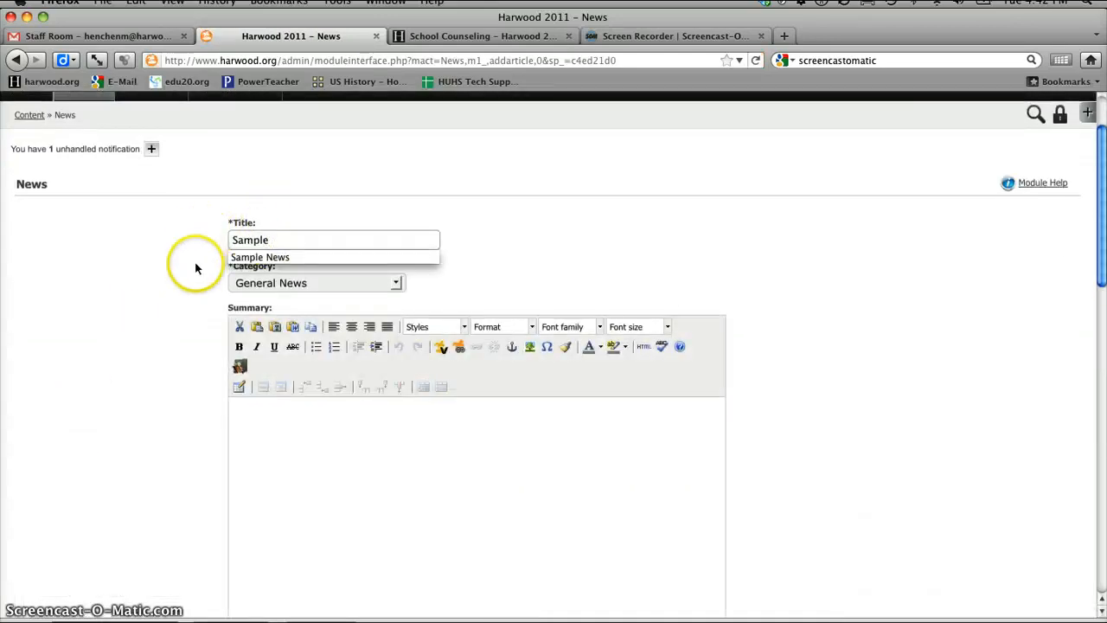
left_click(197, 269)
left_click(314, 283)
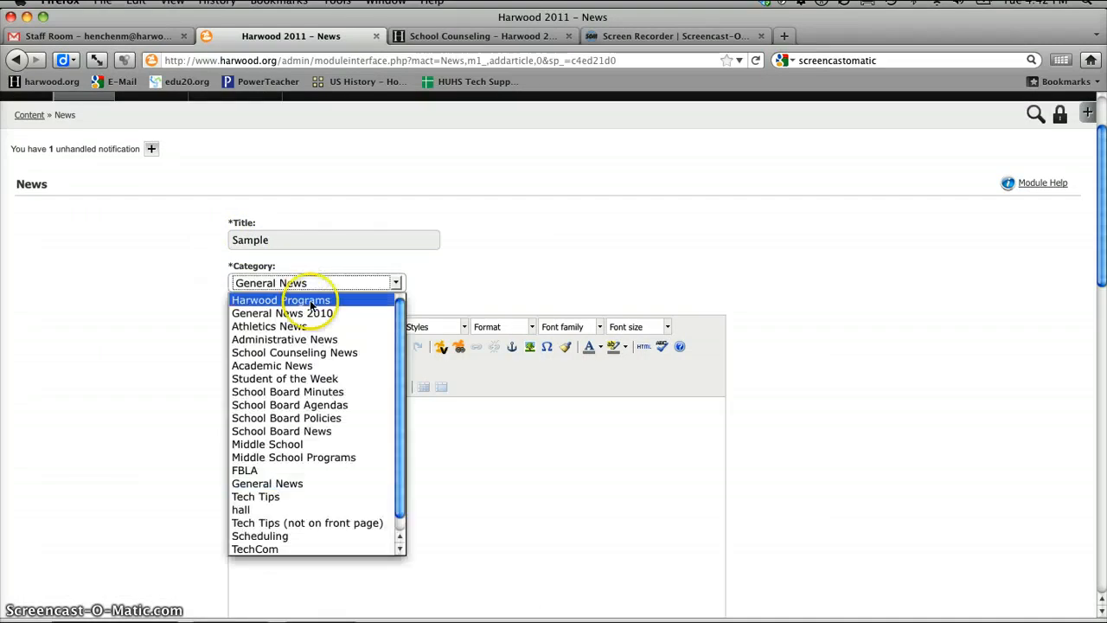
left_click(299, 352)
Step: Enter "Summary" as the new article's summary text
scroll(138, 358, "down", 2)
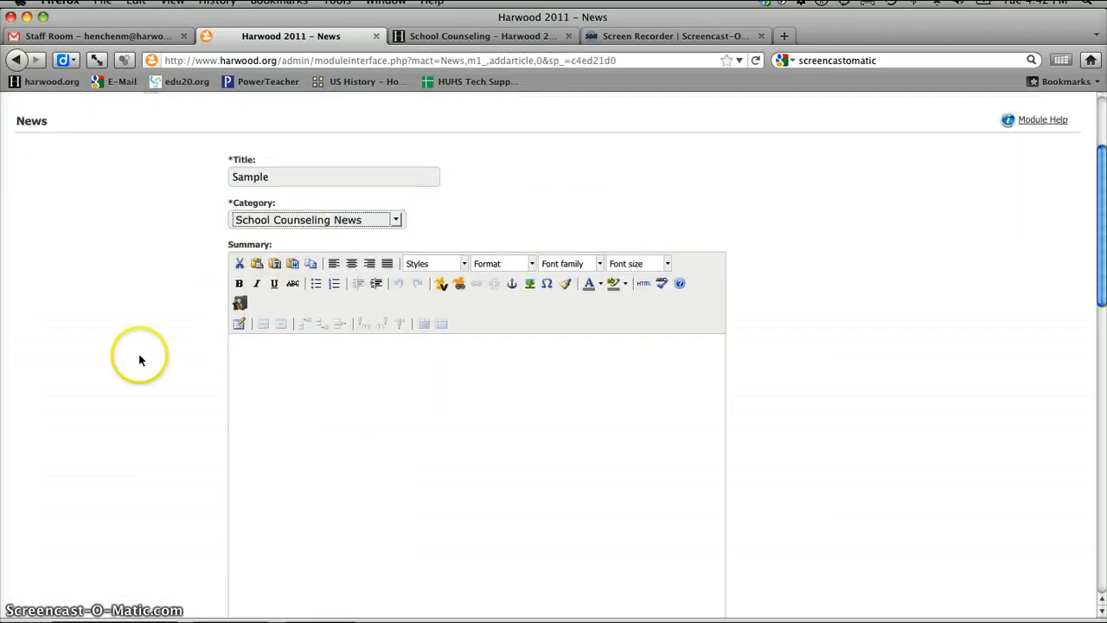
left_click(323, 413)
type("Summ")
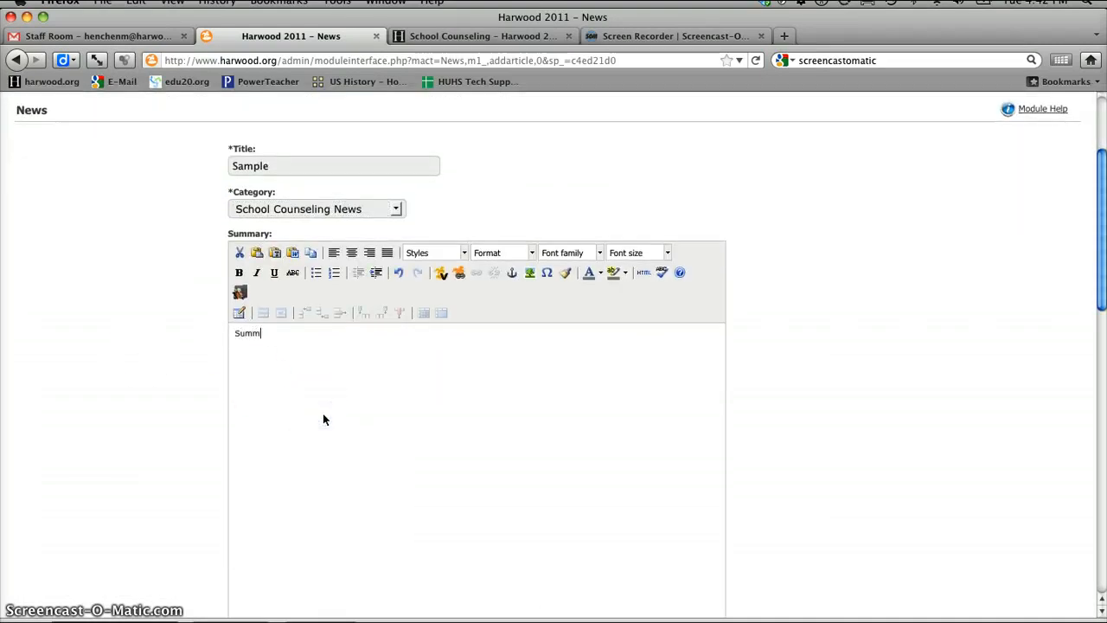
type("ary")
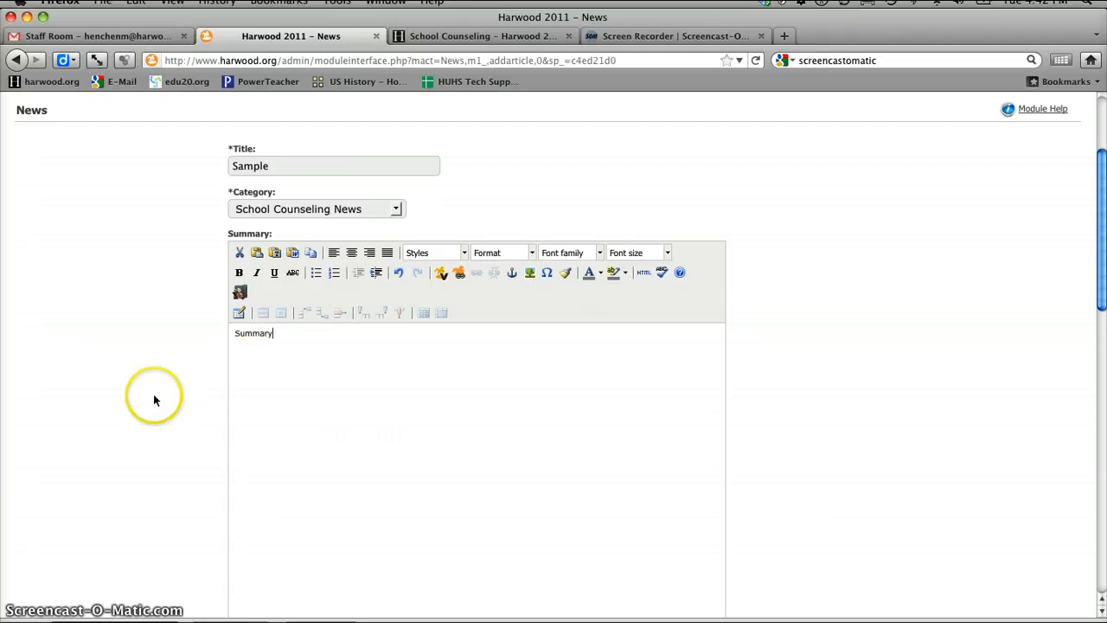
Step: Enter "Full content" as the new article's main content text
scroll(153, 394, "down", 5)
left_click(276, 418)
type("Full")
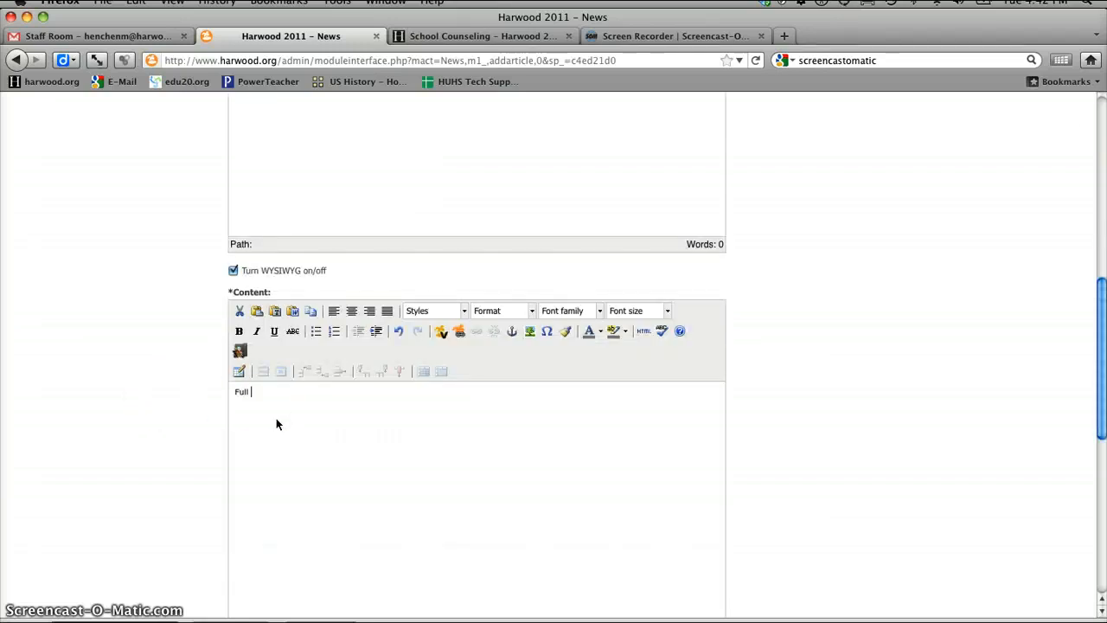
type(" content")
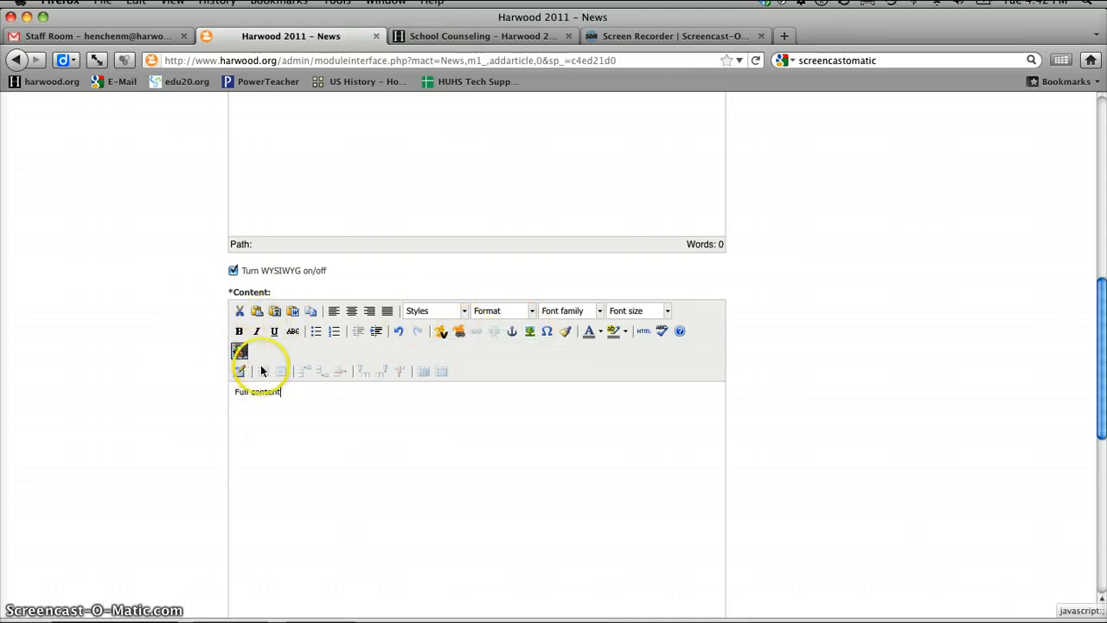
Step: Insert the School-Counseling image gallery after the text in the article's content
left_click(240, 351)
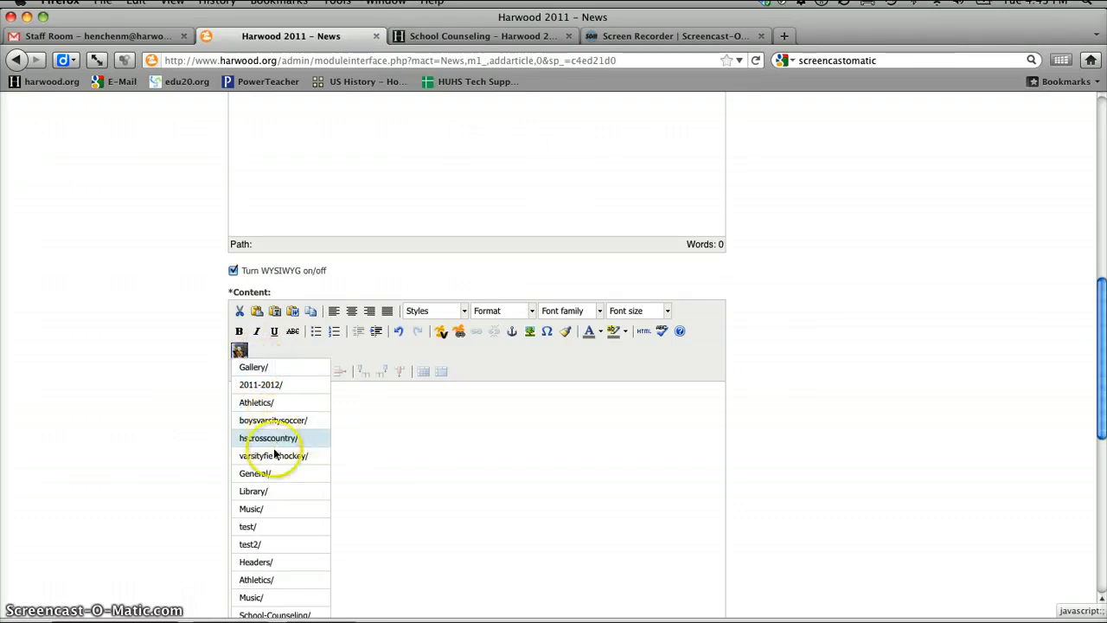
scroll(275, 558, "down", 5)
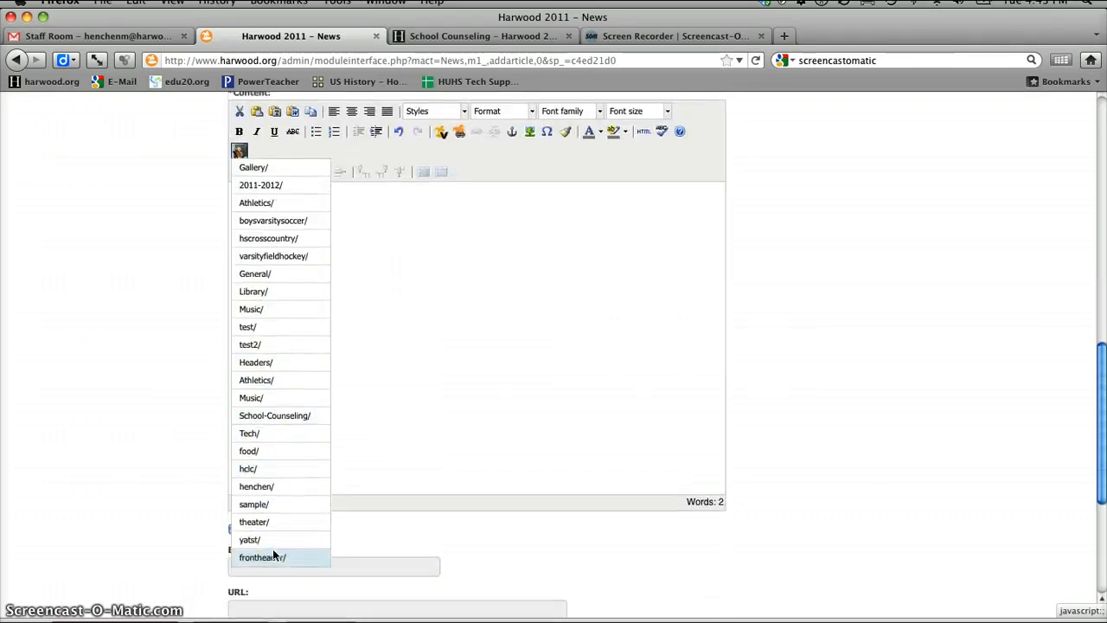
left_click(275, 412)
Step: Turn on the expiration date for the Sample article and submit the article
scroll(138, 297, "down", 4)
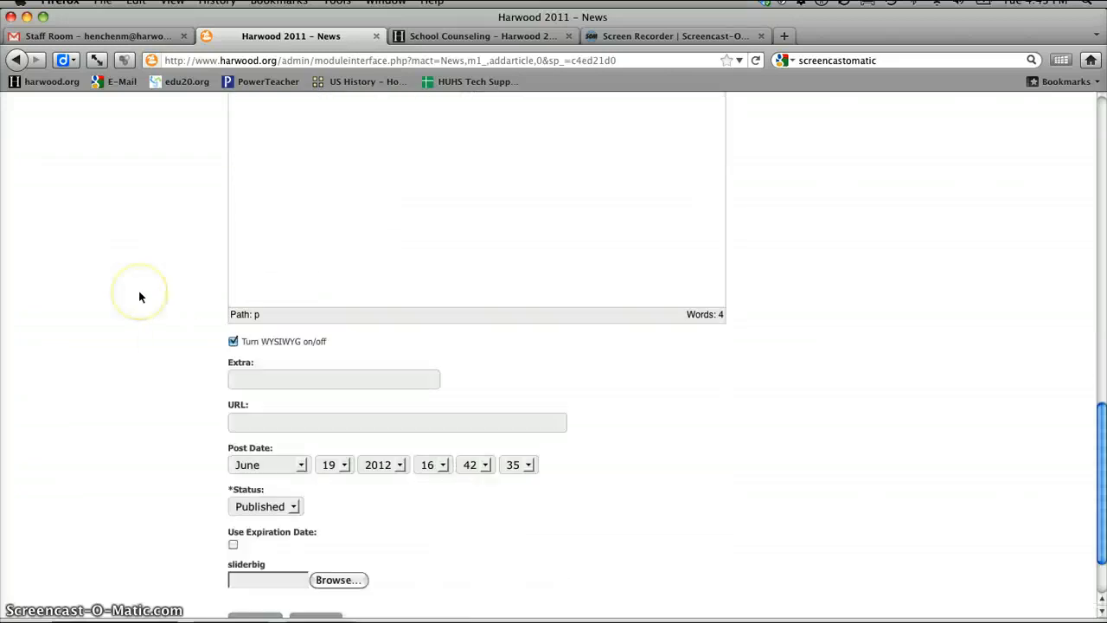
scroll(139, 297, "down", 2)
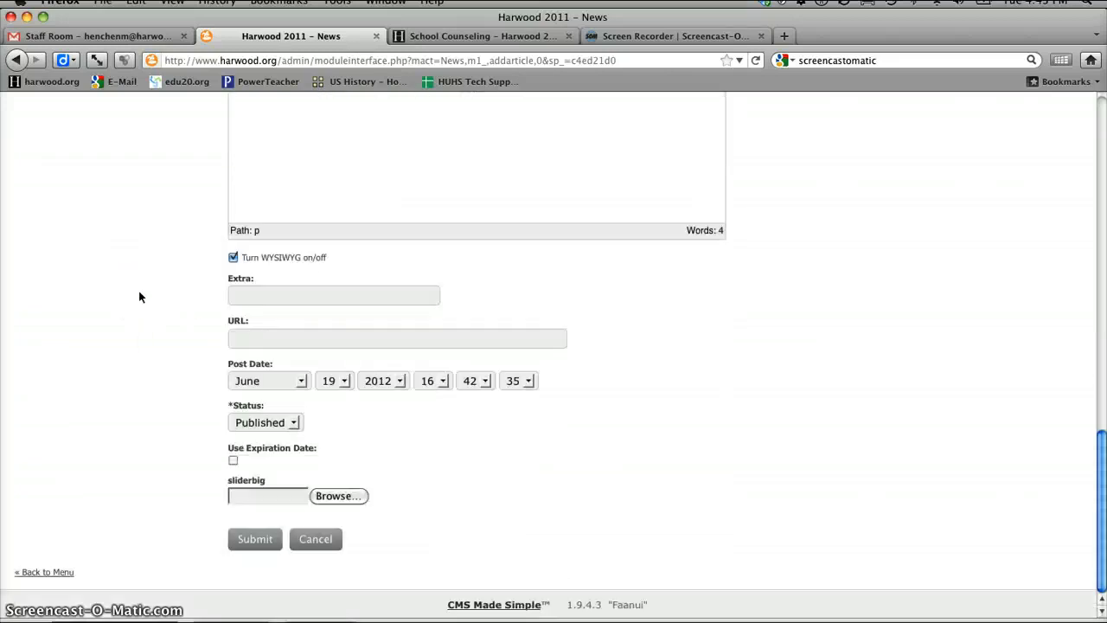
left_click(233, 462)
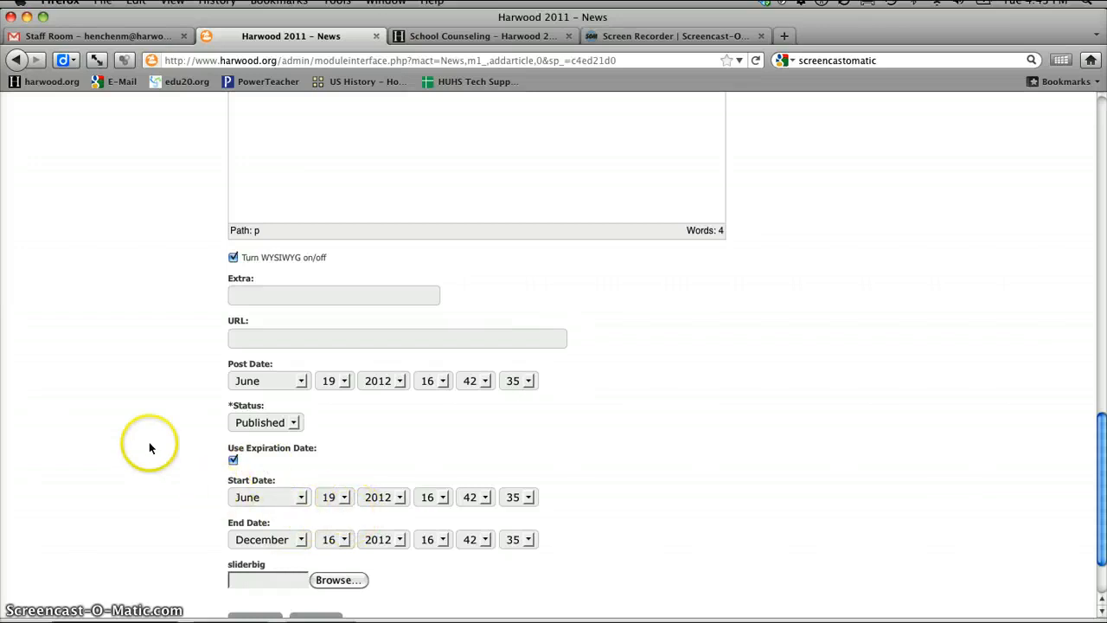
scroll(148, 444, "down", 1)
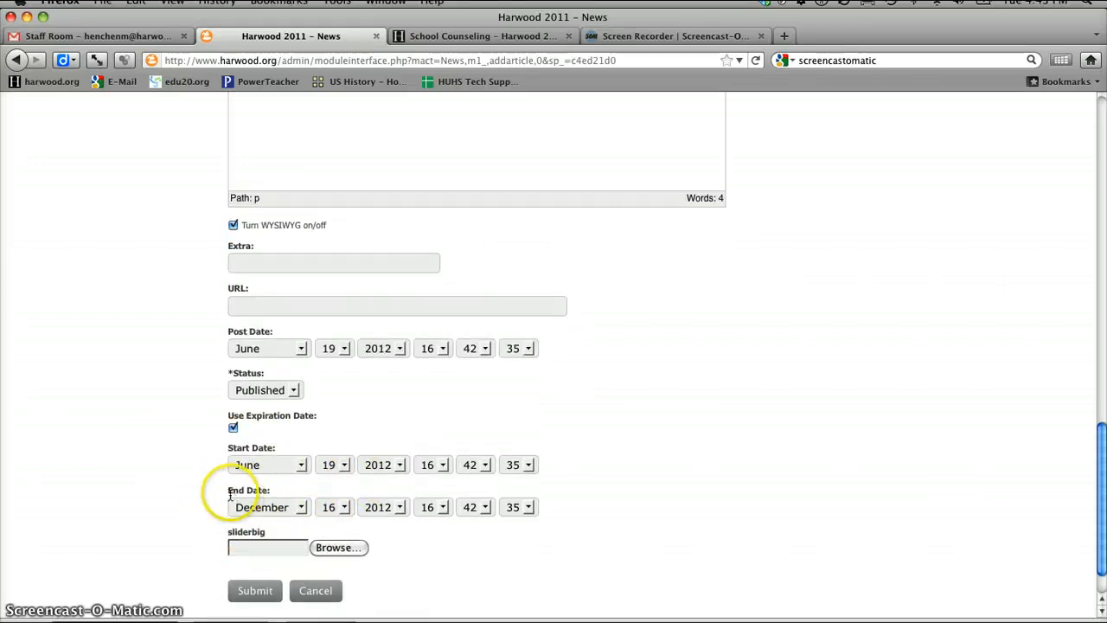
left_click(256, 594)
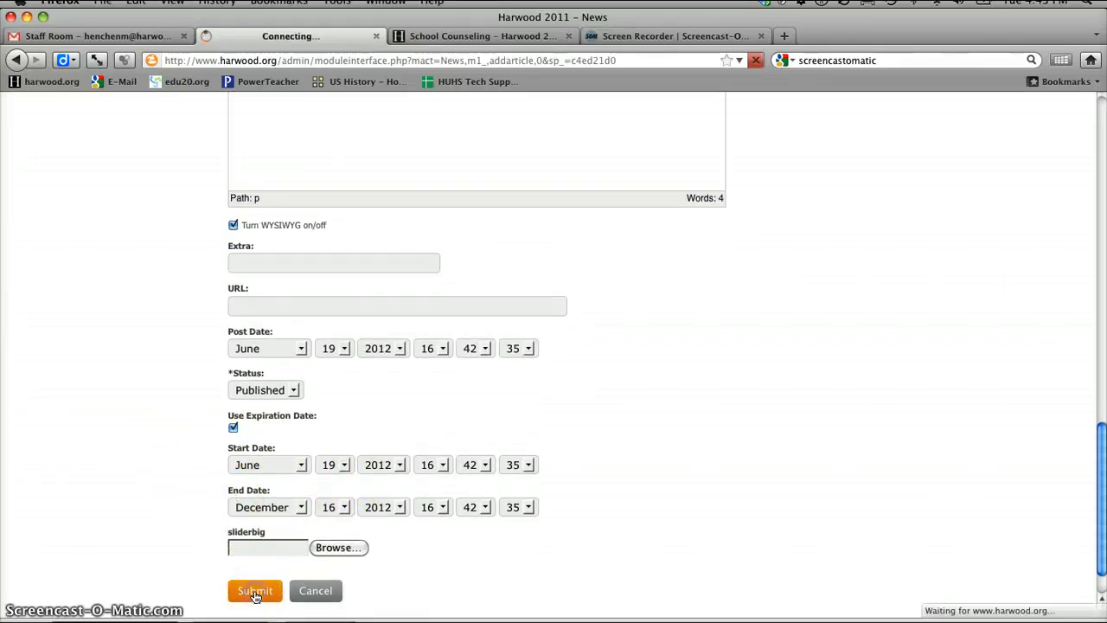
Step: Reload the public School Counseling page and open the full Sample article
left_click(476, 36)
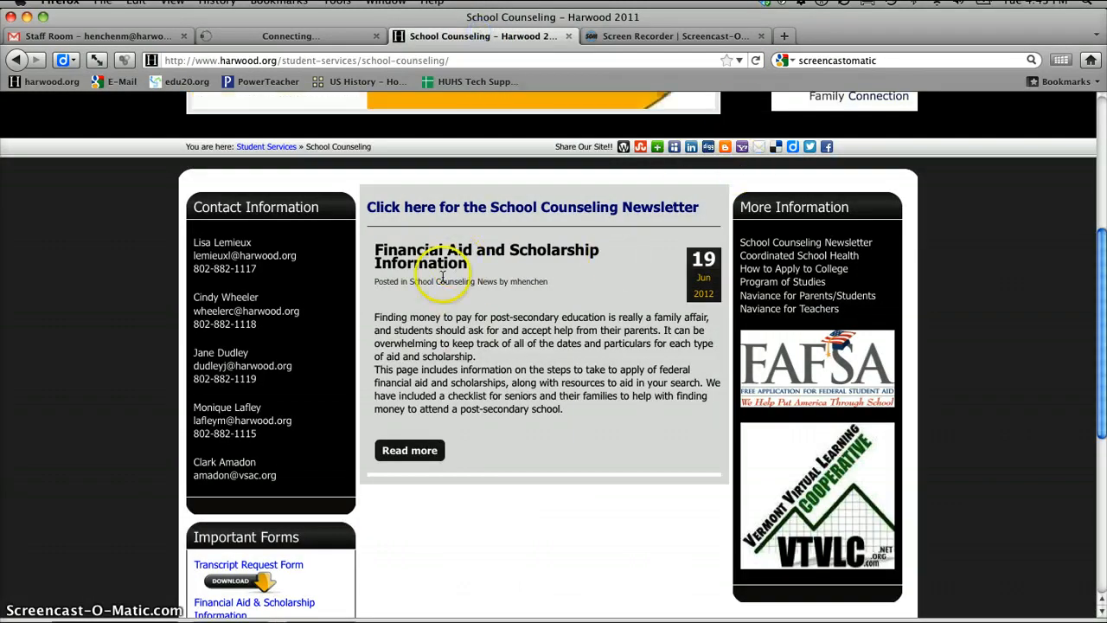
left_click(756, 61)
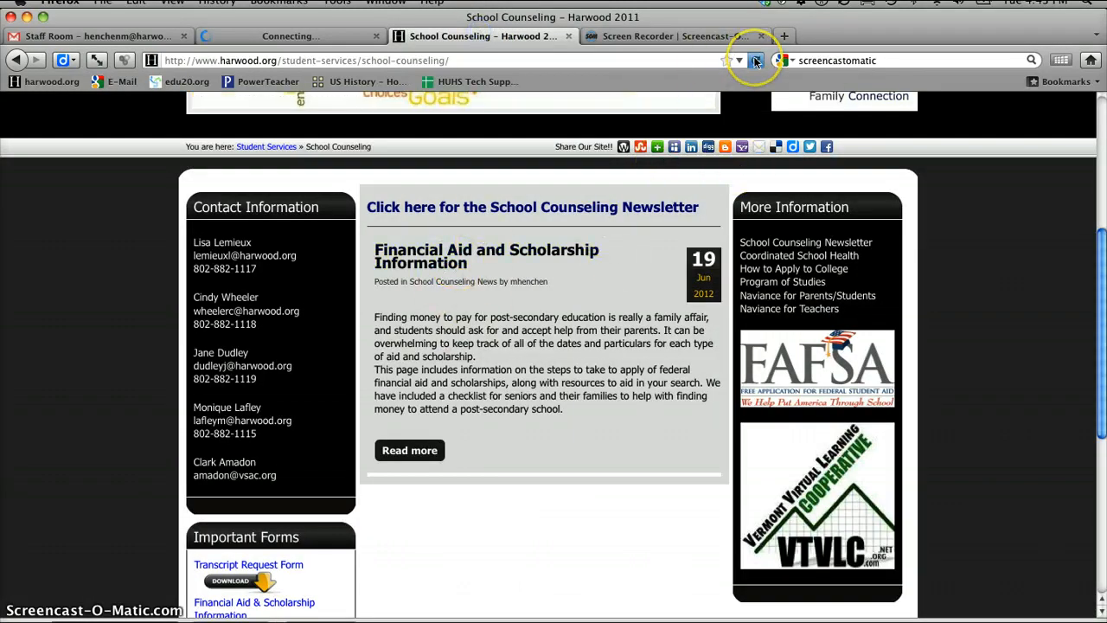
left_click(755, 61)
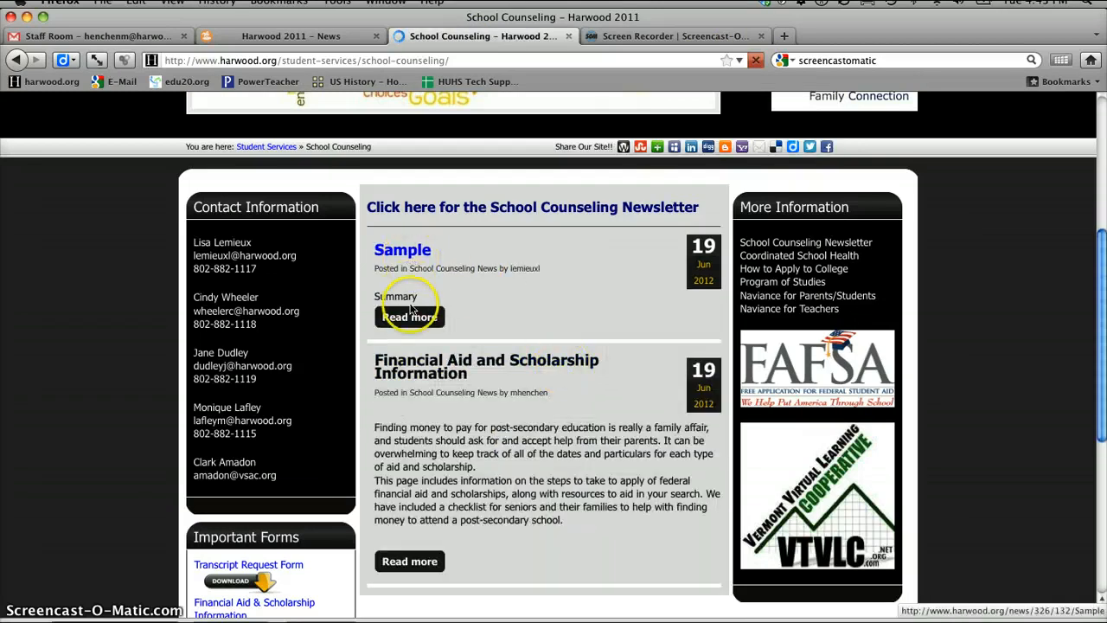
left_click(406, 318)
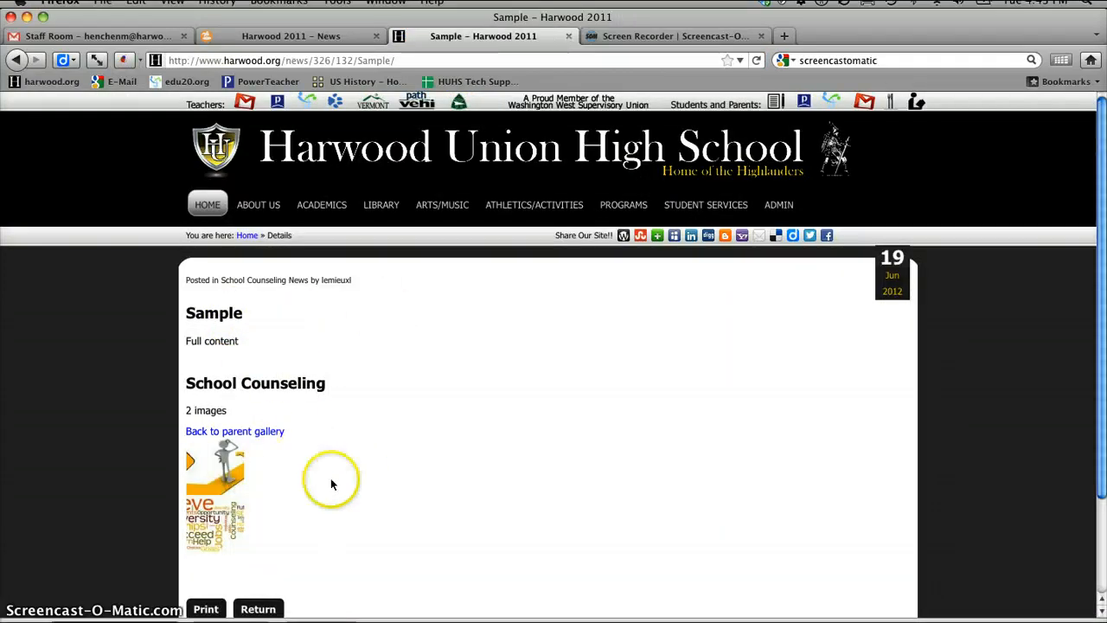
Step: View the first image of the gallery in the Sample article and return to the School Counseling page
scroll(389, 477, "down", 2)
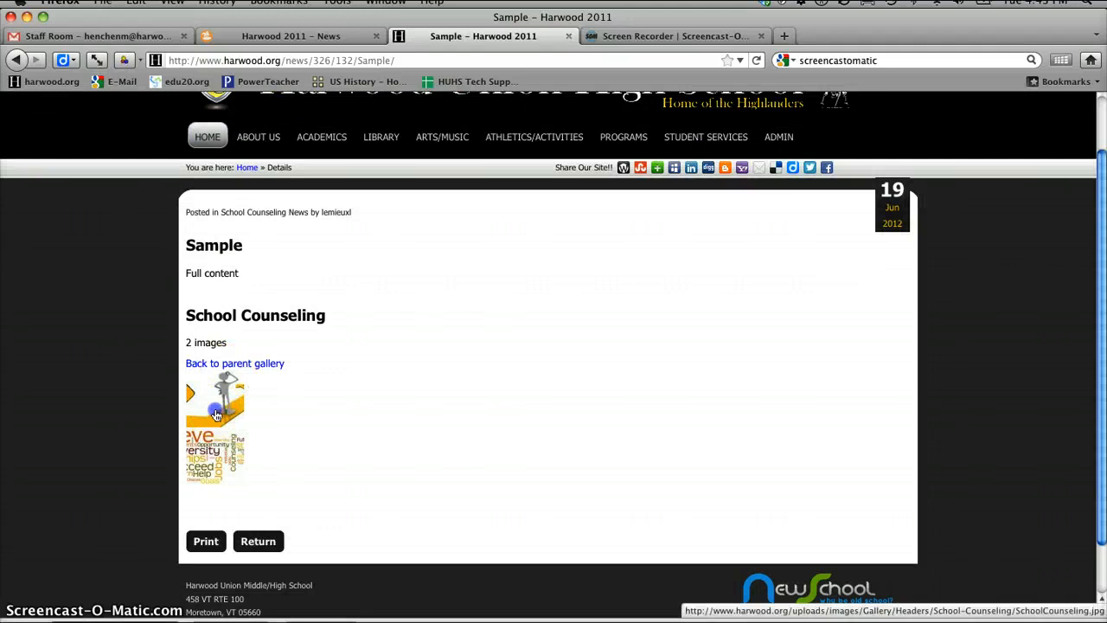
left_click(216, 414)
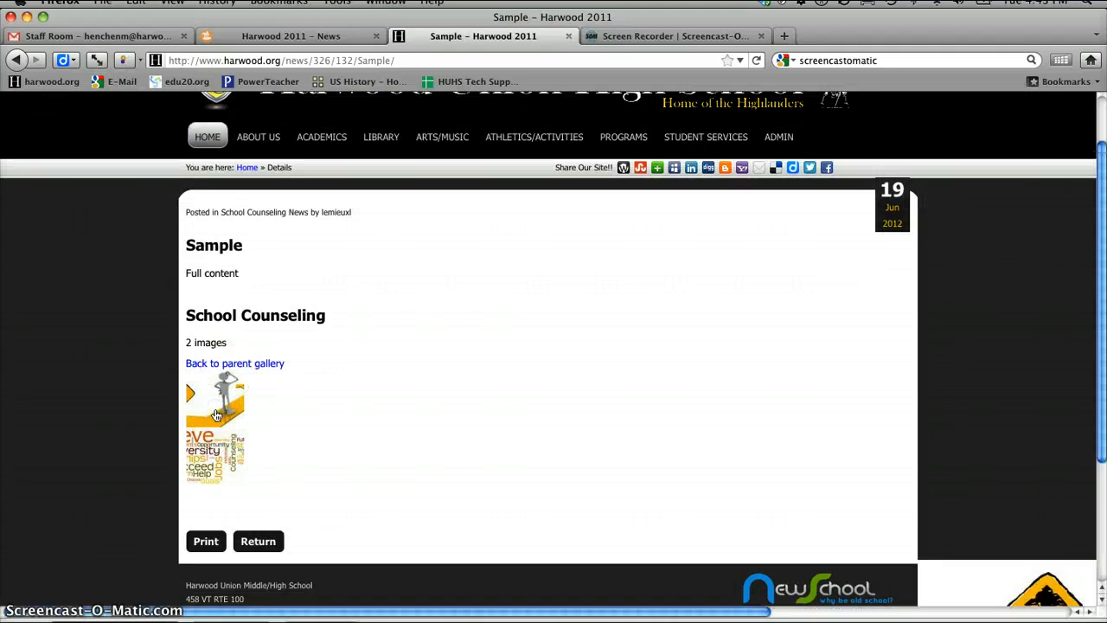
scroll(356, 491, "up", 2)
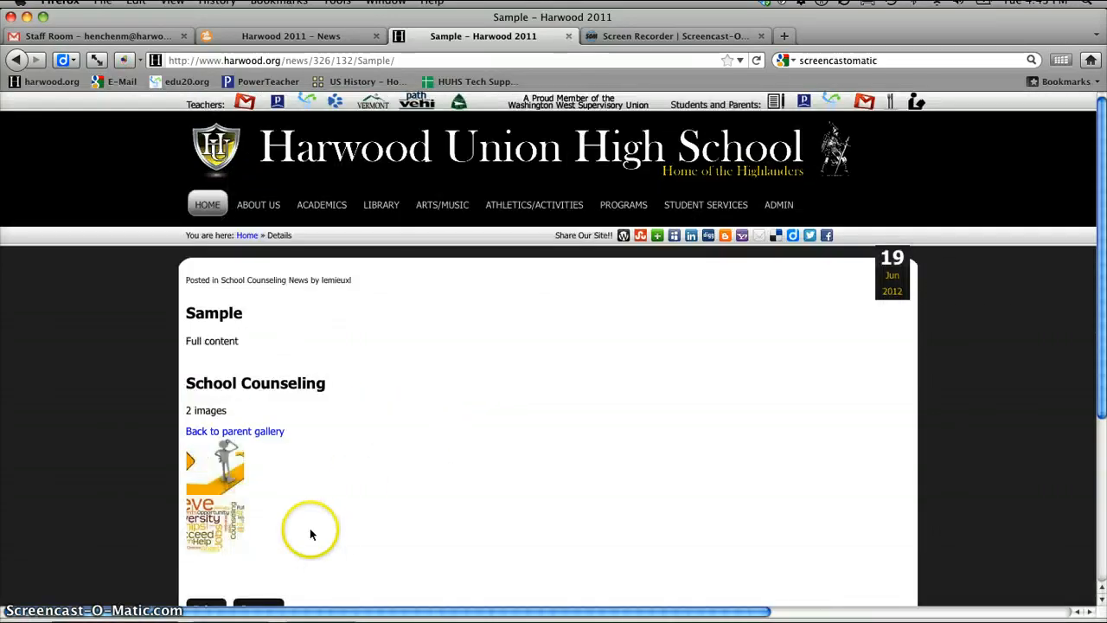
scroll(294, 532, "down", 2)
left_click(260, 545)
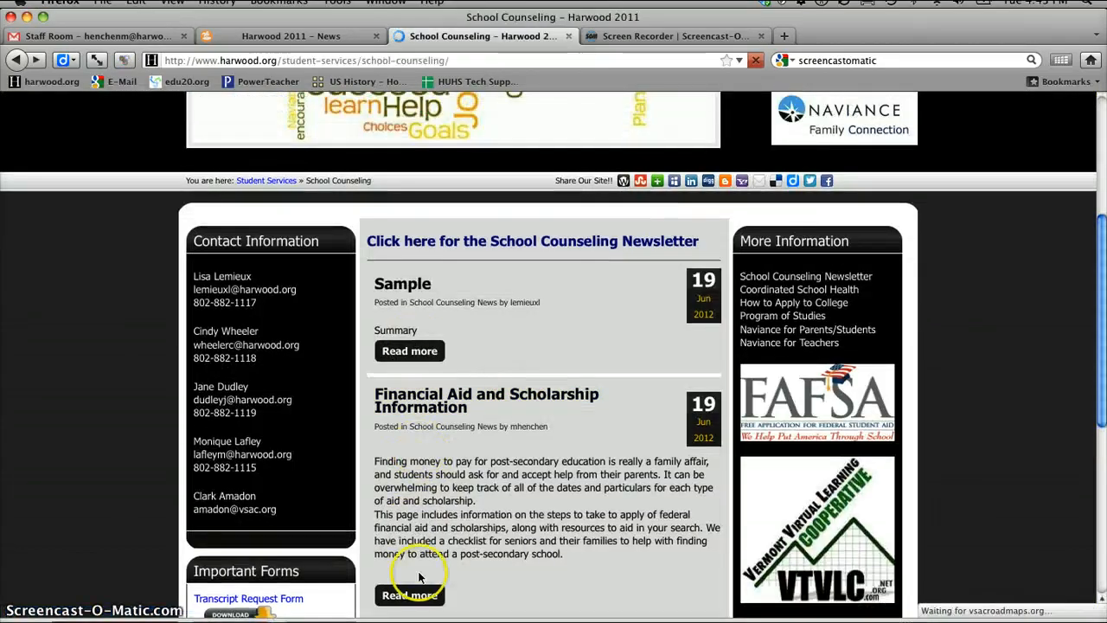
Step: View the full Financial Aid and Scholarship Information article and its printable version, and return to the School Counseling page
left_click(406, 596)
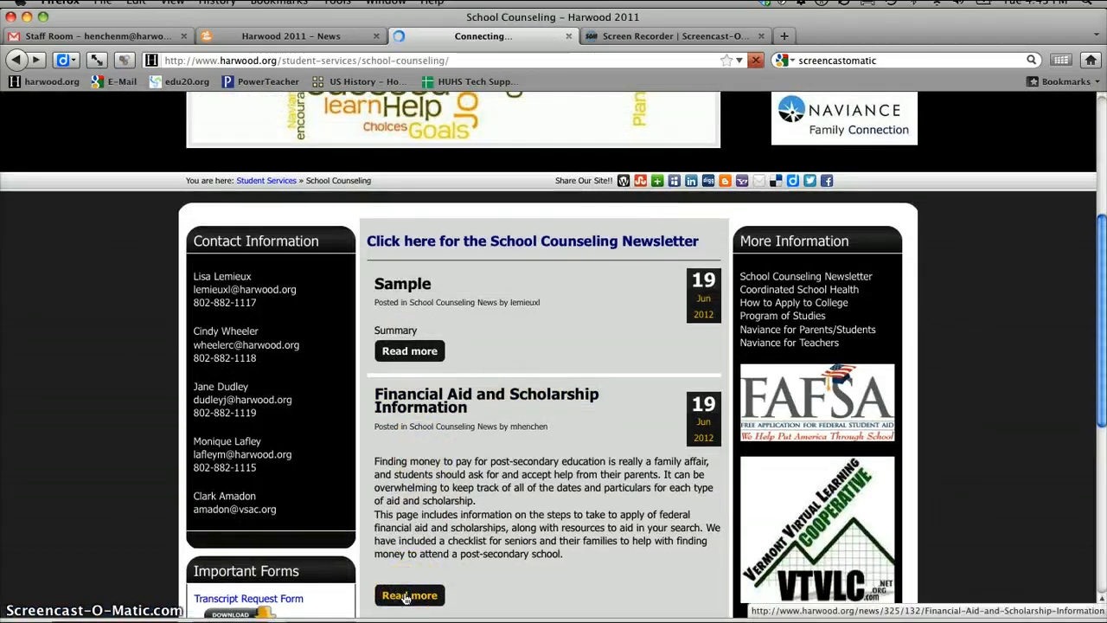
scroll(130, 372, "down", 7)
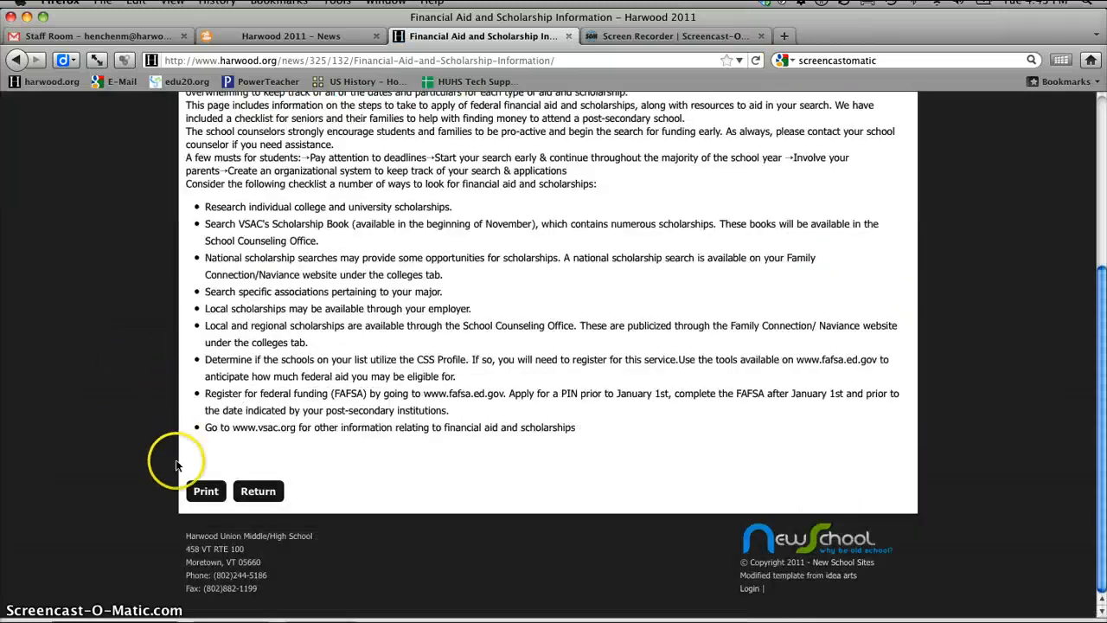
left_click(209, 493)
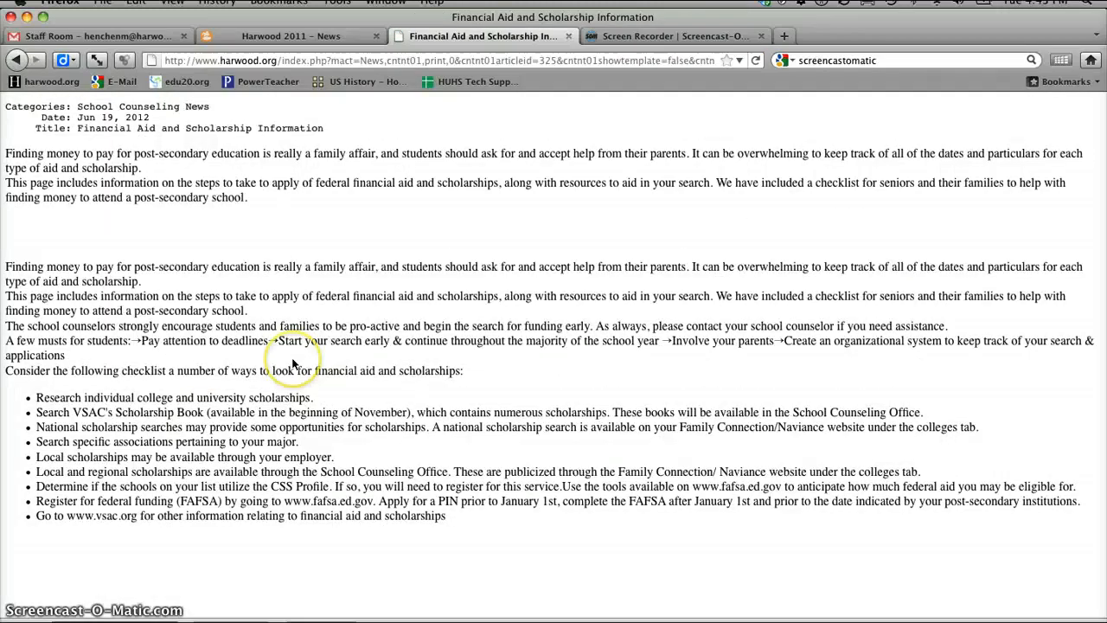
left_click(14, 61)
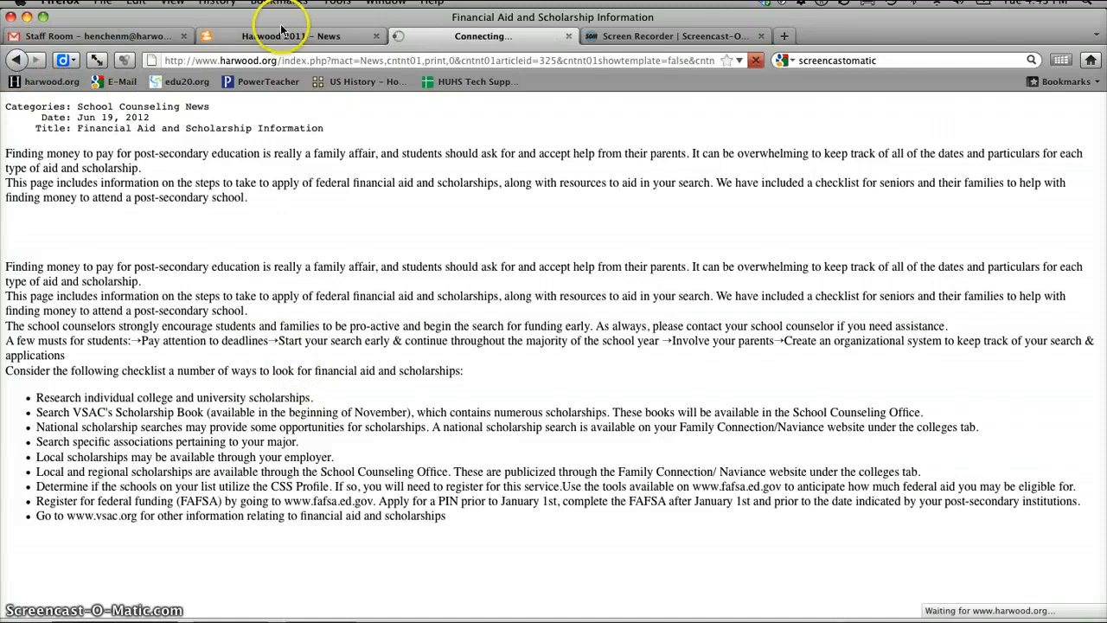
left_click(281, 35)
left_click(429, 34)
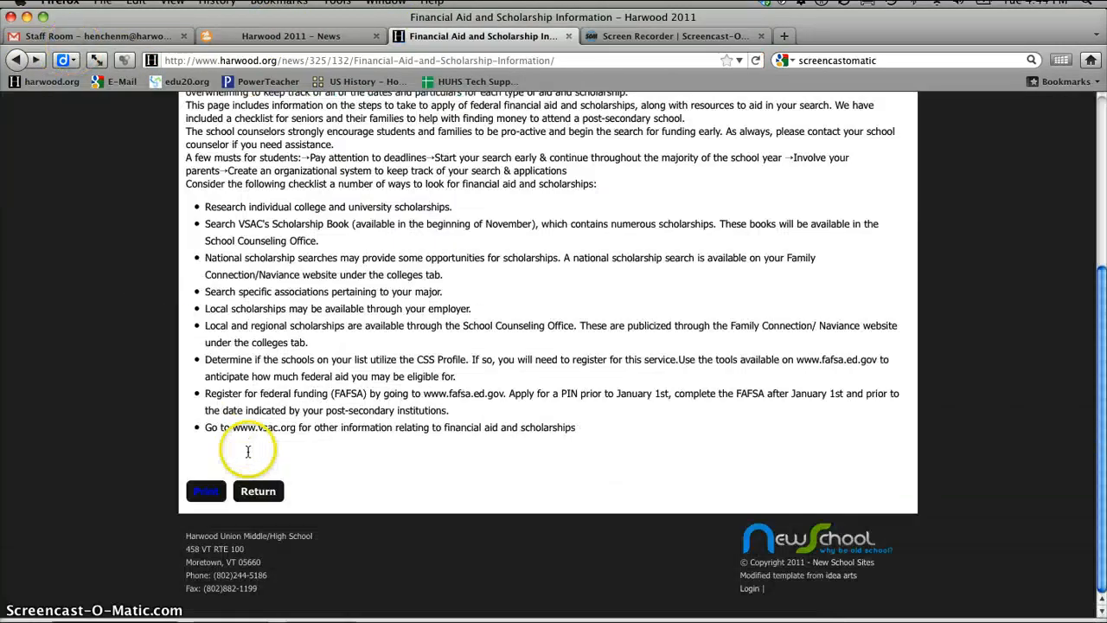
left_click(258, 490)
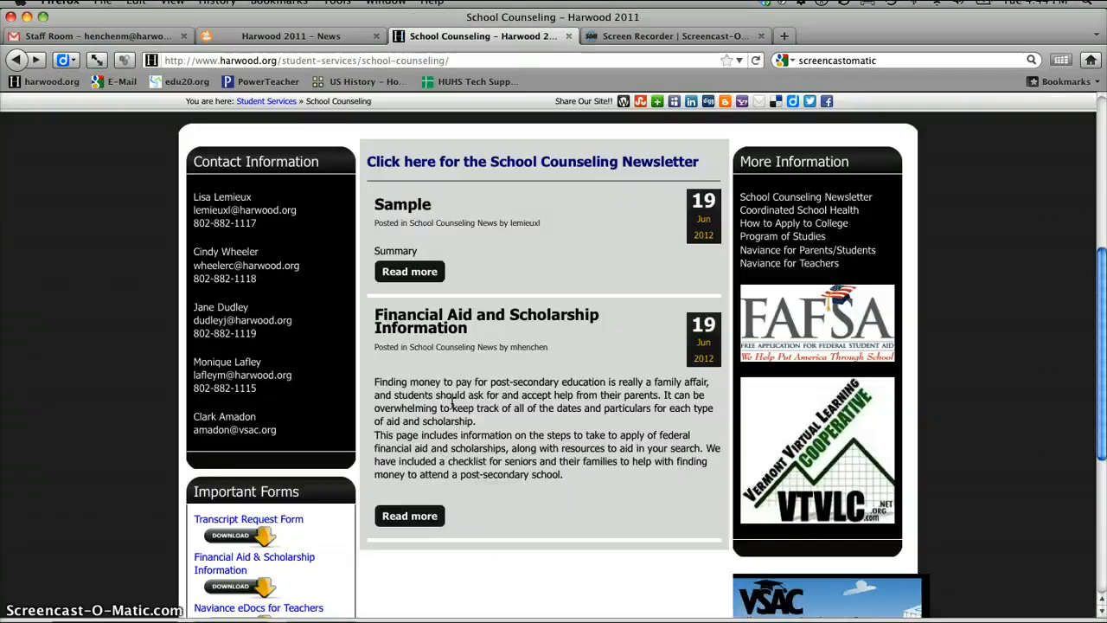
Step: Examine the public School Counseling page's news posts, Important Forms, More Information links and header image
scroll(457, 472, "down", 3)
scroll(461, 488, "up", 3)
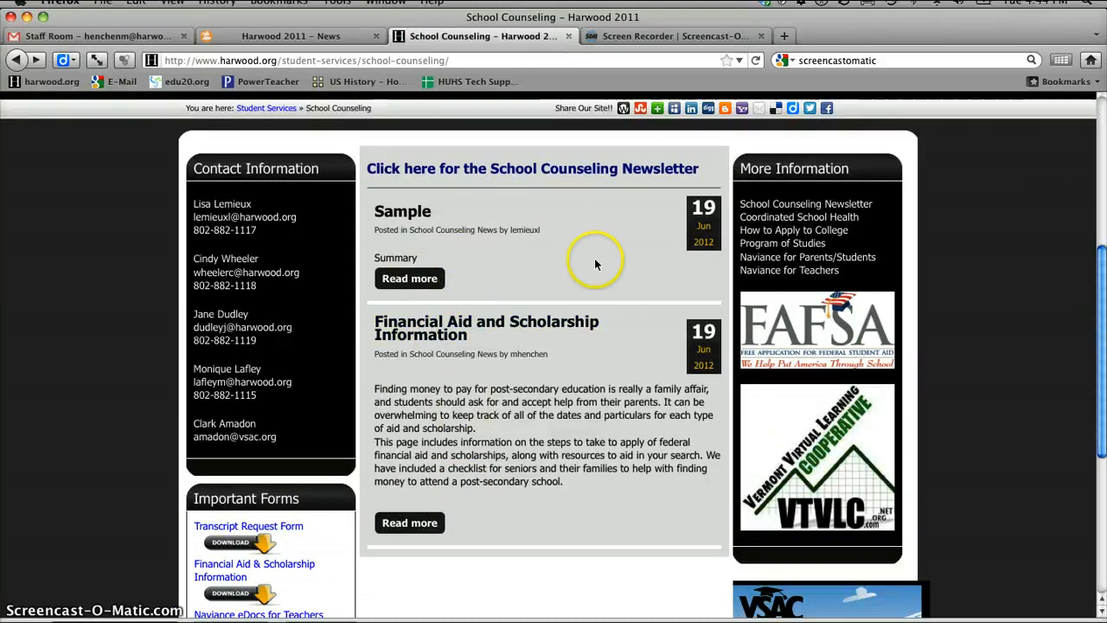
scroll(595, 306, "down", 3)
scroll(553, 294, "up", 6)
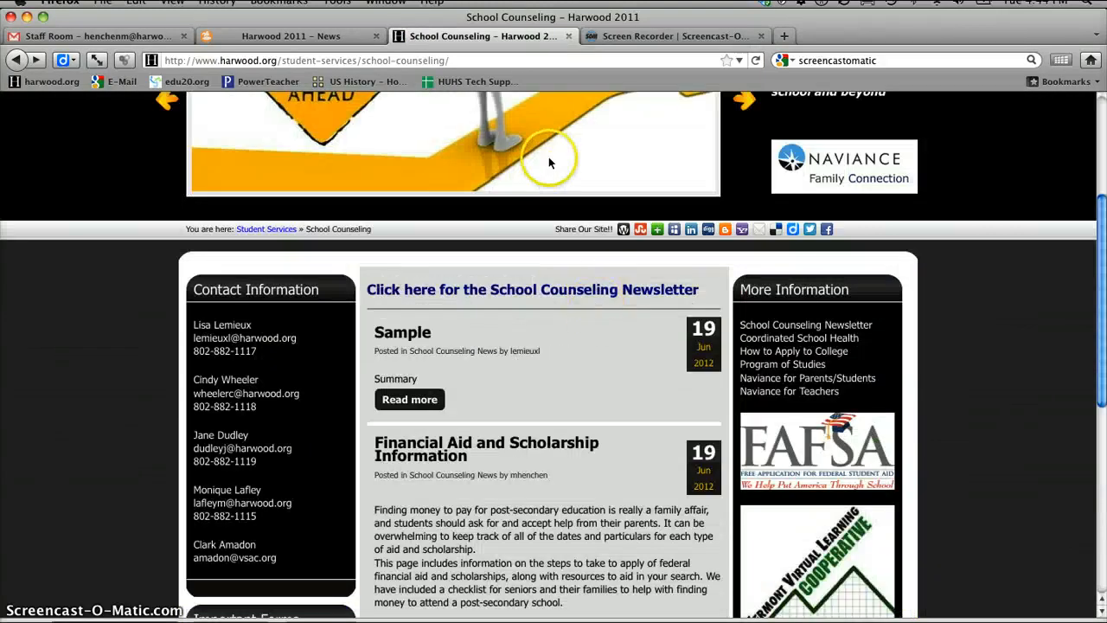
scroll(583, 313, "down", 10)
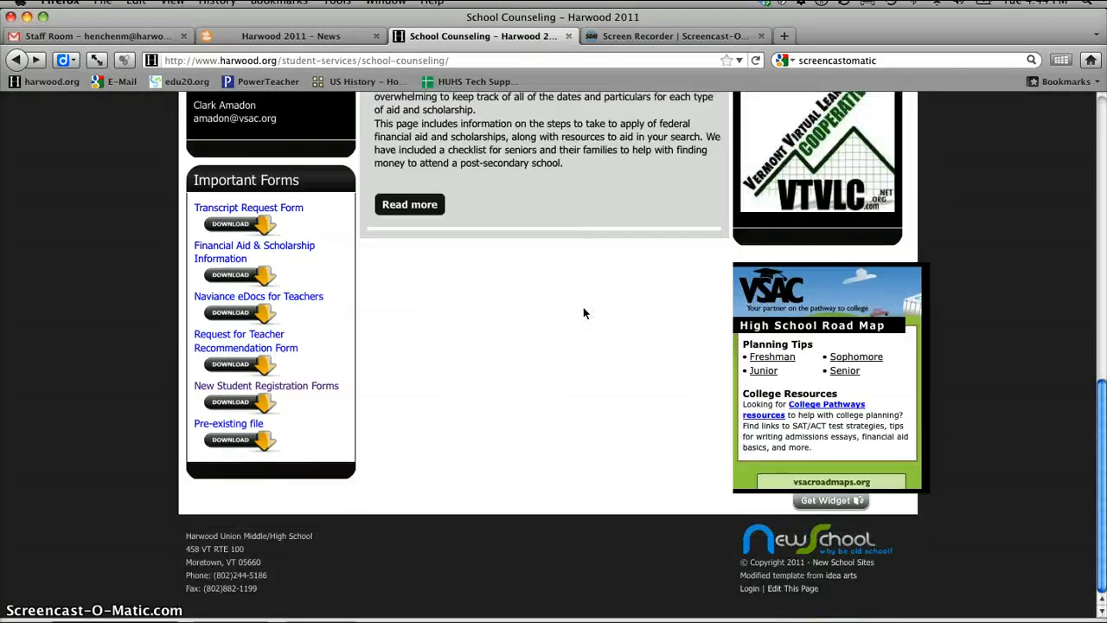
scroll(583, 314, "up", 3)
scroll(583, 313, "up", 3)
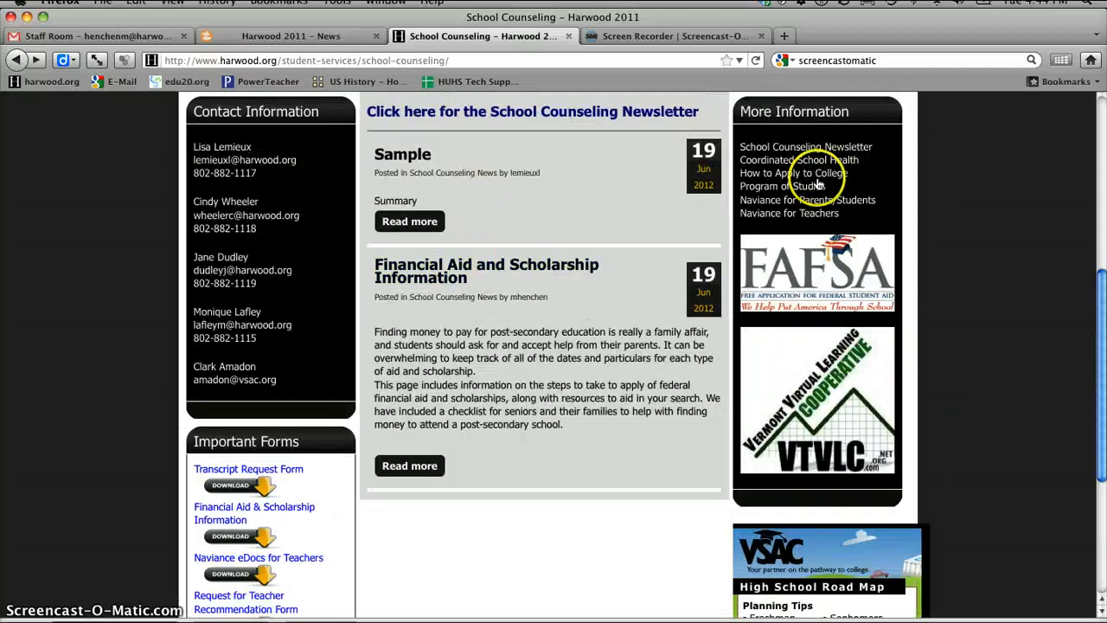
scroll(507, 432, "up", 6)
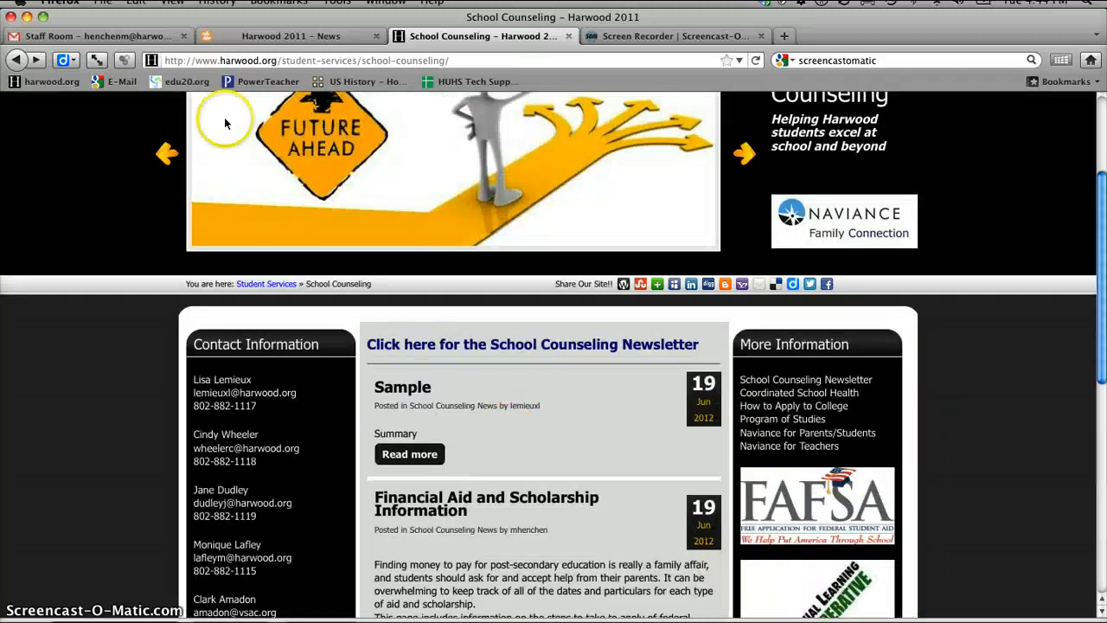
Step: Return to the admin console and open the School Counseling page for editing at its main content block
left_click(236, 35)
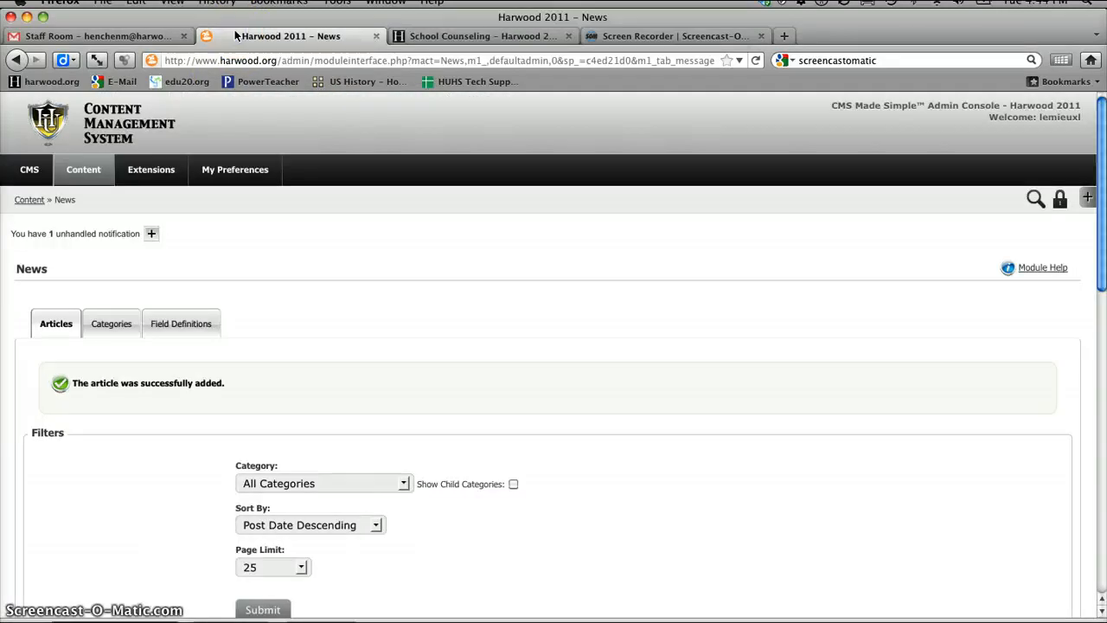
mouse_move(83, 170)
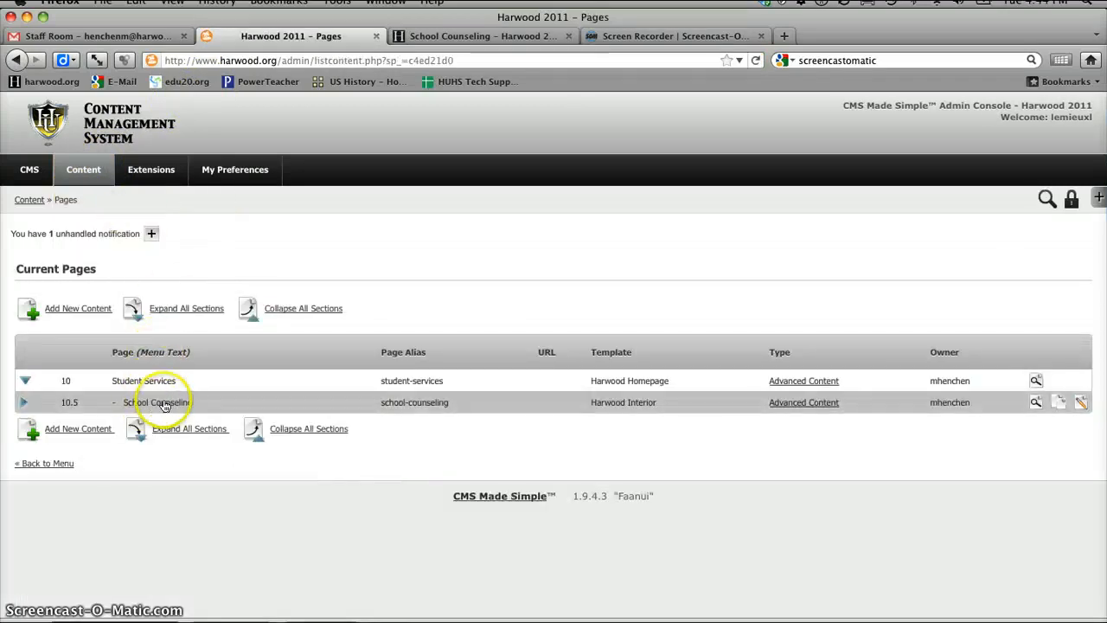
left_click(169, 404)
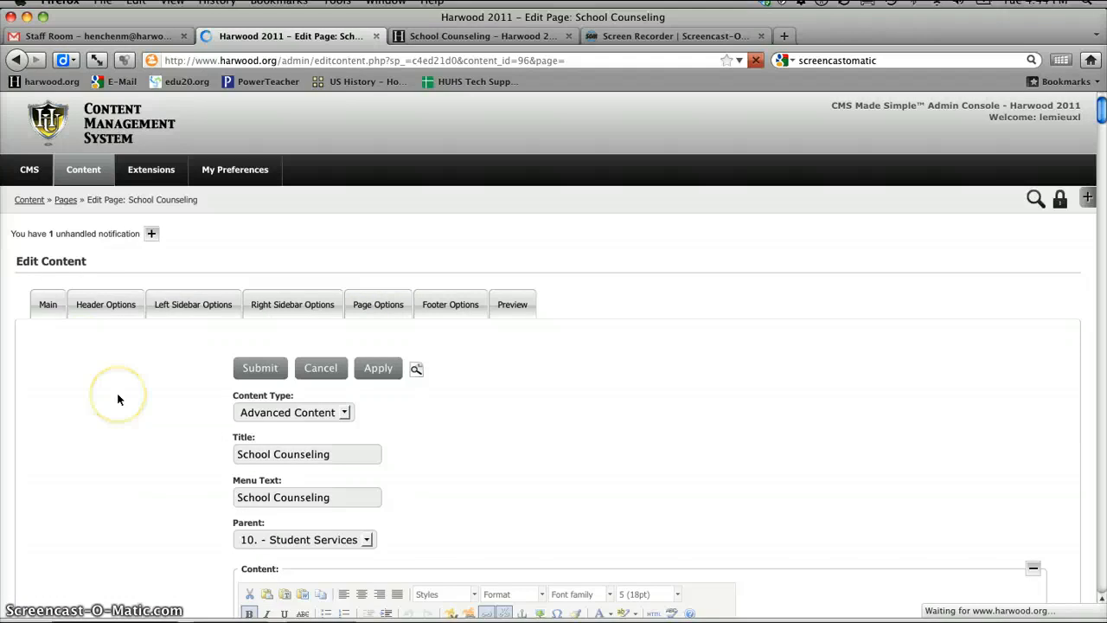
scroll(119, 399, "down", 5)
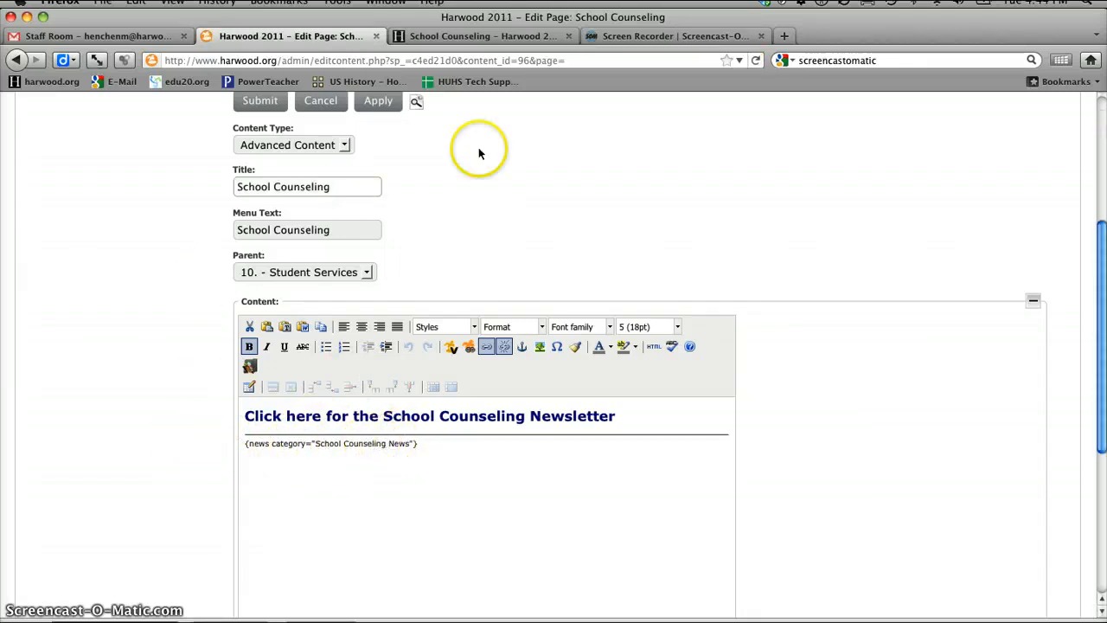
Step: Compare the page's news tag with the posts on the public School Counseling page, and return to the page editor
left_click(445, 36)
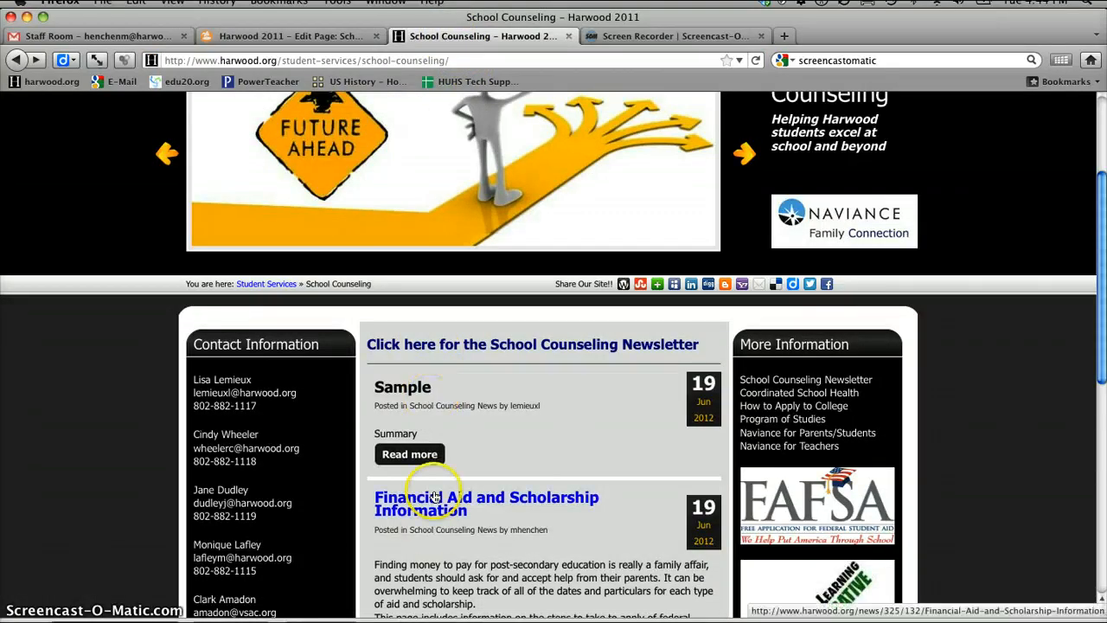
left_click(241, 38)
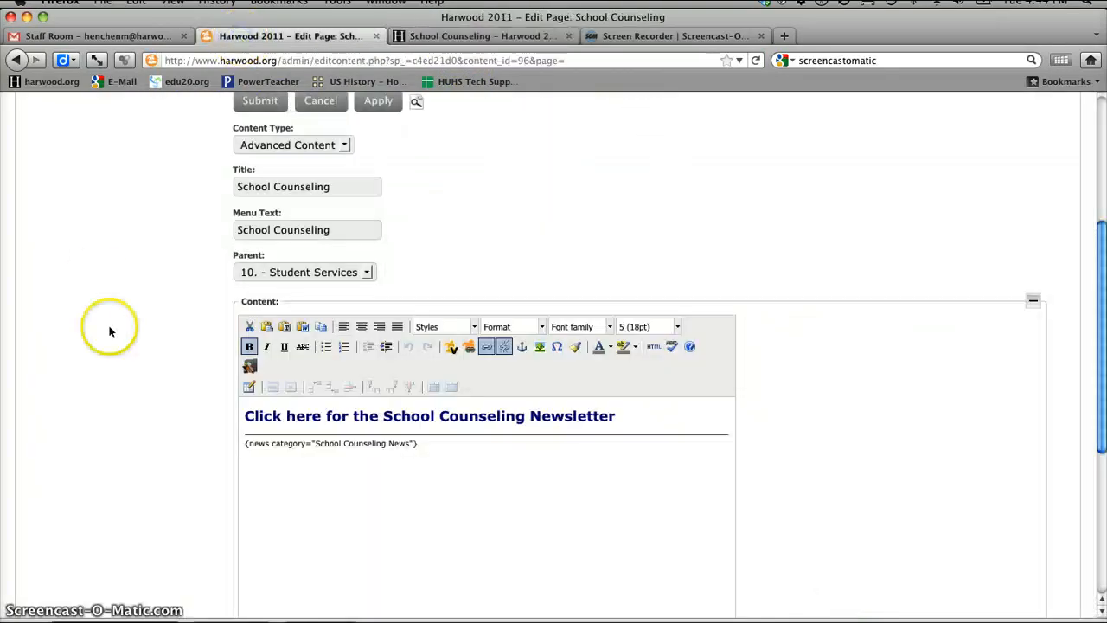
scroll(109, 332, "up", 5)
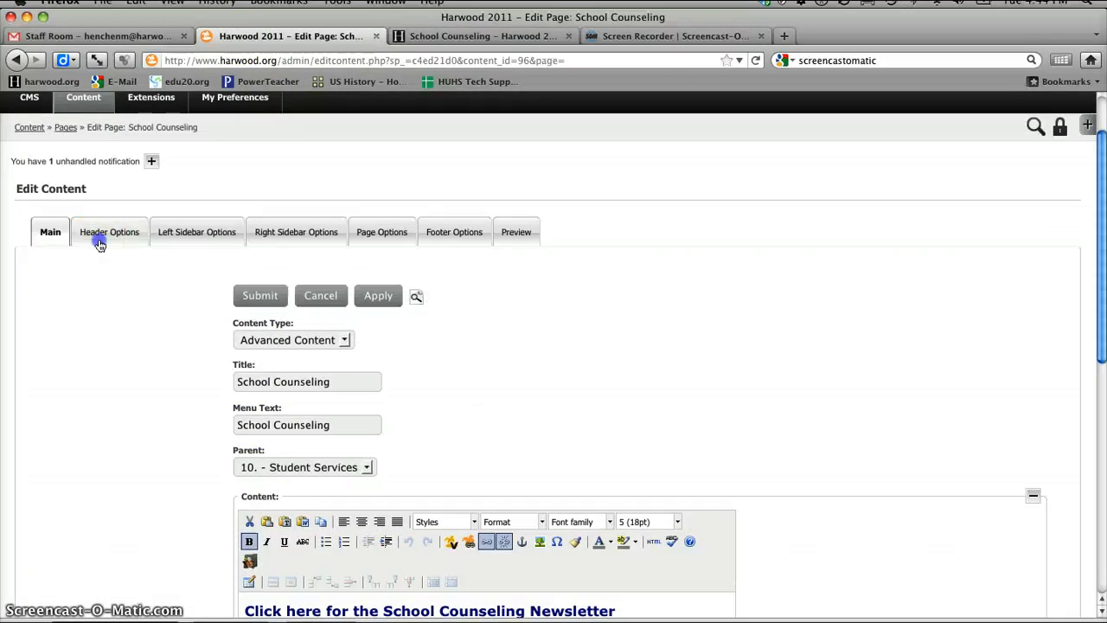
Step: Review the page's header options: the slideshow setting, the Headers/School-Counseling gallery path and the content beside the slideshow
left_click(101, 243)
scroll(163, 388, "down", 2)
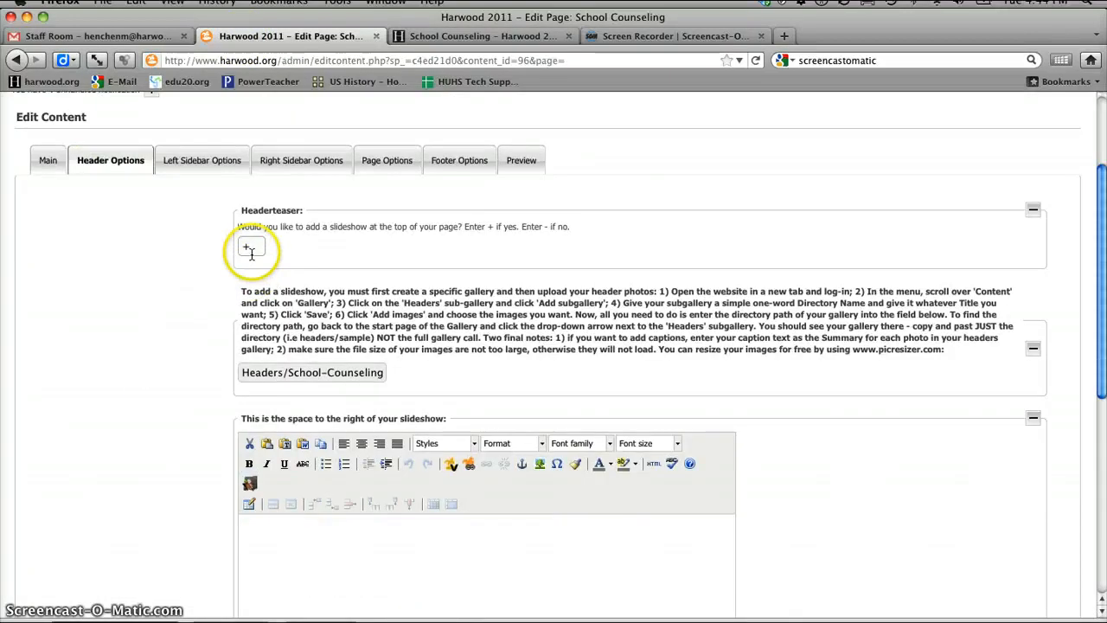
scroll(185, 321, "down", 1)
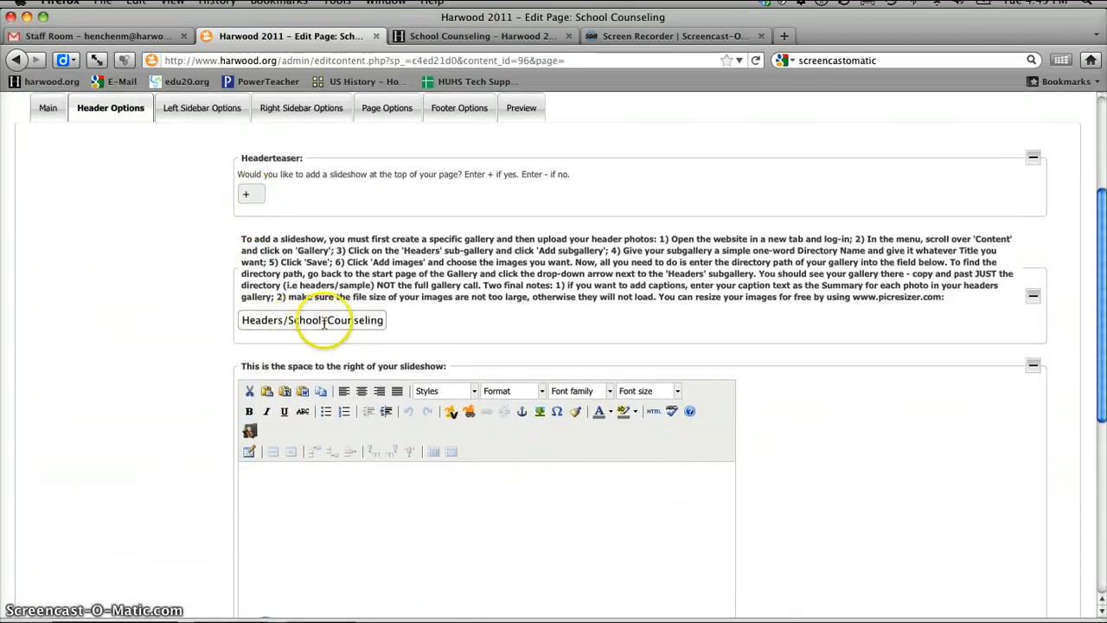
scroll(147, 334, "down", 3)
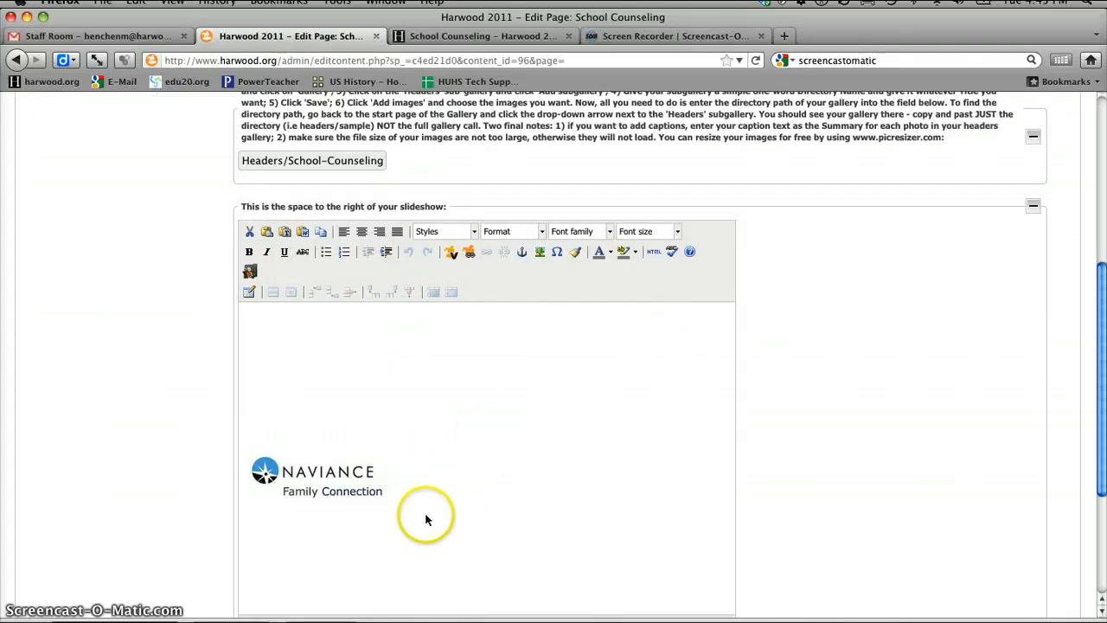
left_click_drag(427, 519, 152, 288)
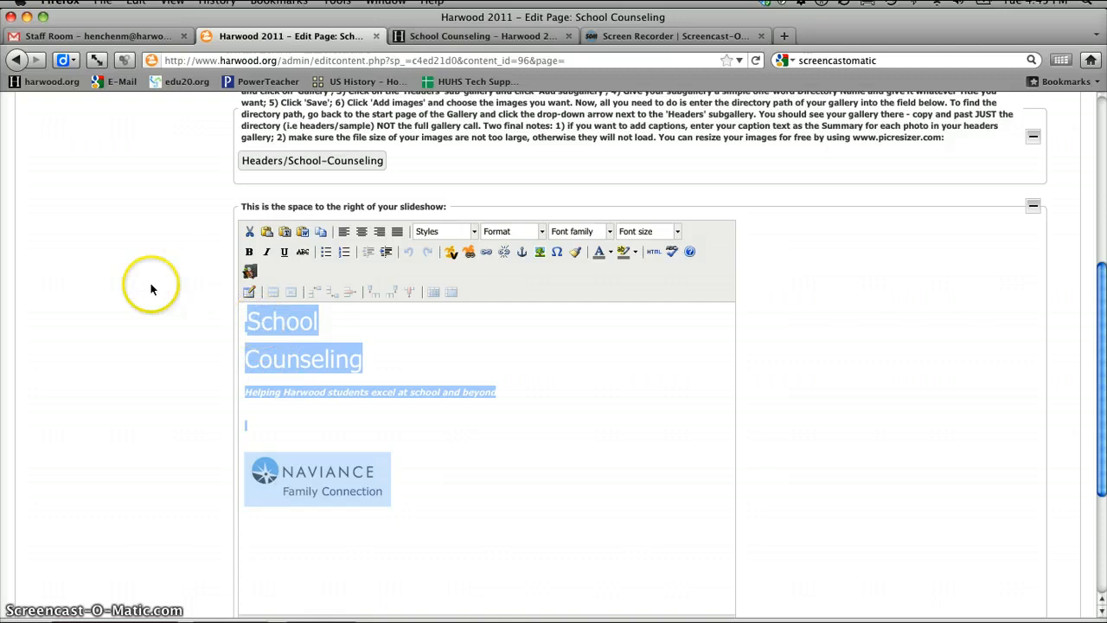
scroll(152, 288, "up", 8)
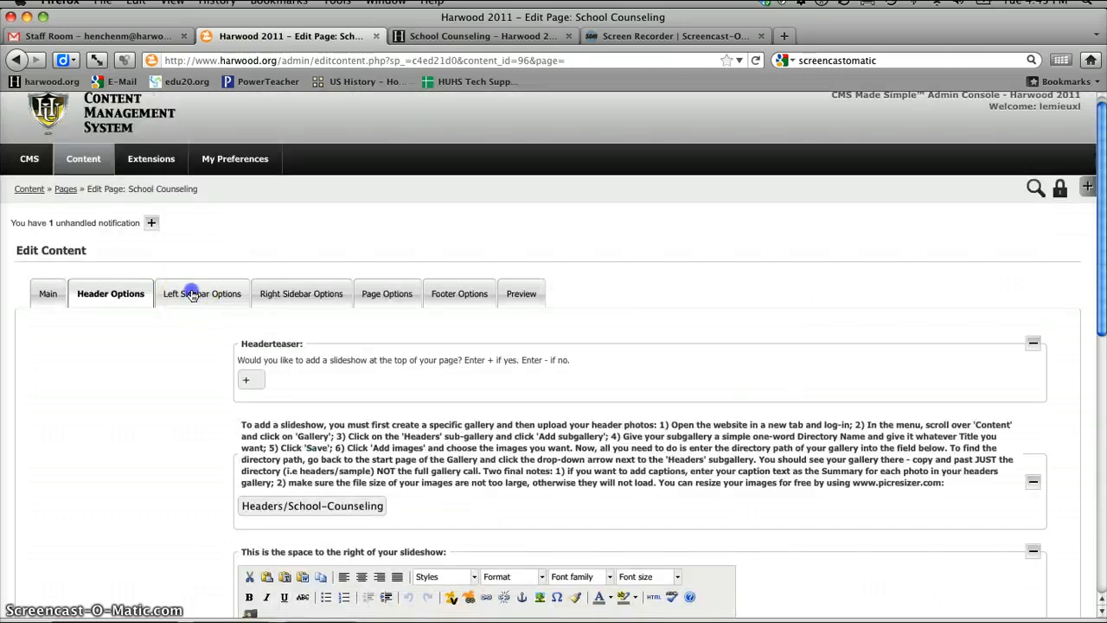
Step: Delete the fourth contact's entry from the left sidebar's Contact Information box and apply the change
left_click(190, 293)
scroll(117, 363, "down", 5)
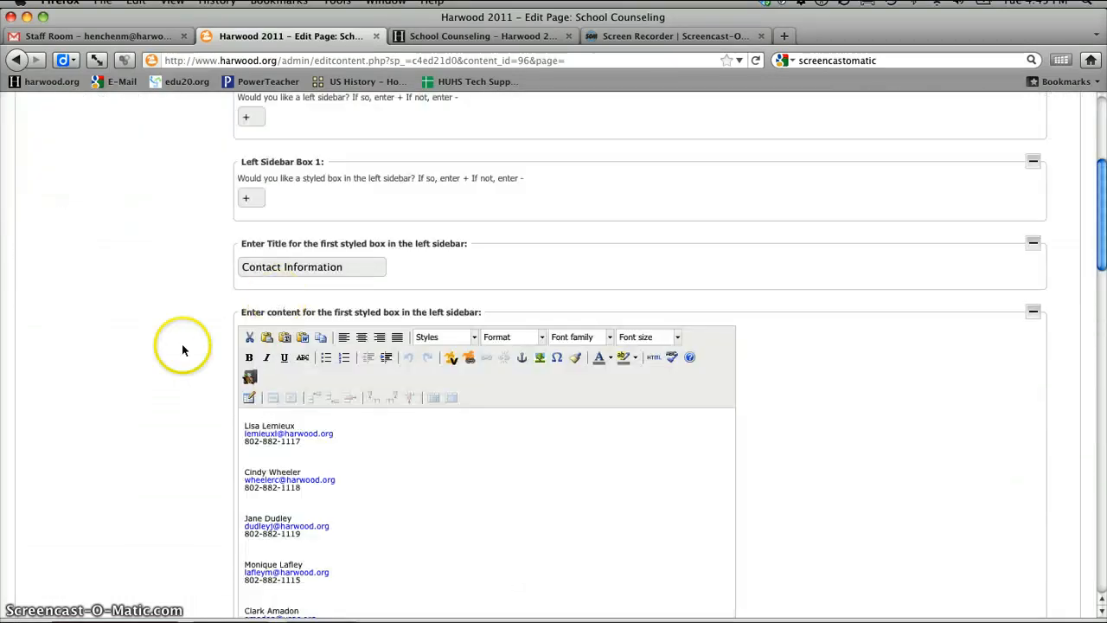
scroll(164, 372, "down", 3)
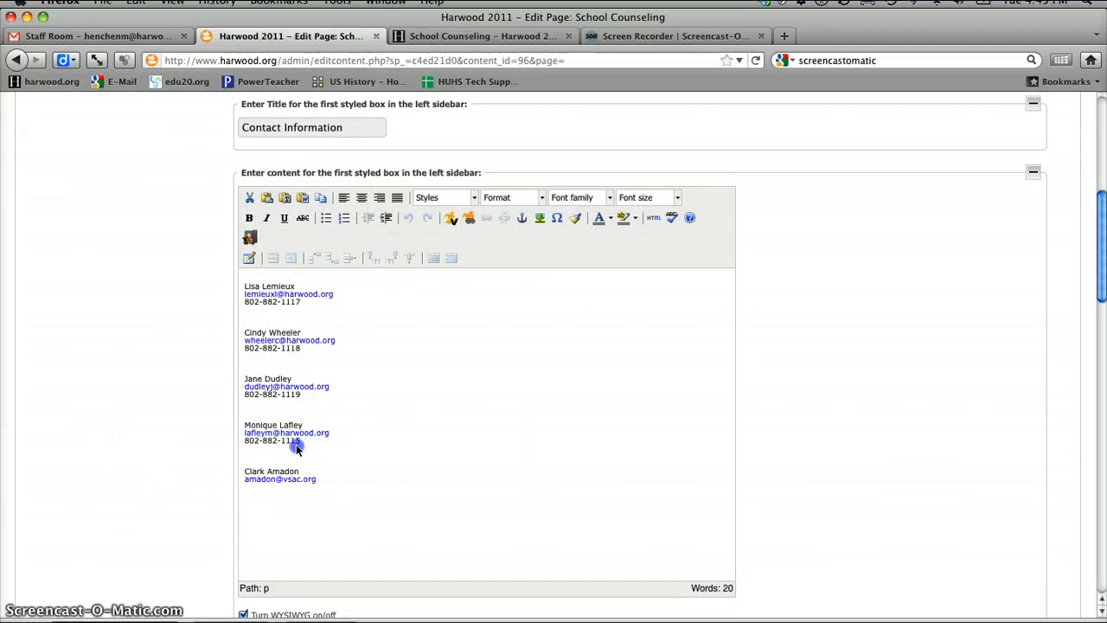
left_click_drag(315, 451, 217, 427)
key("BackSpace")
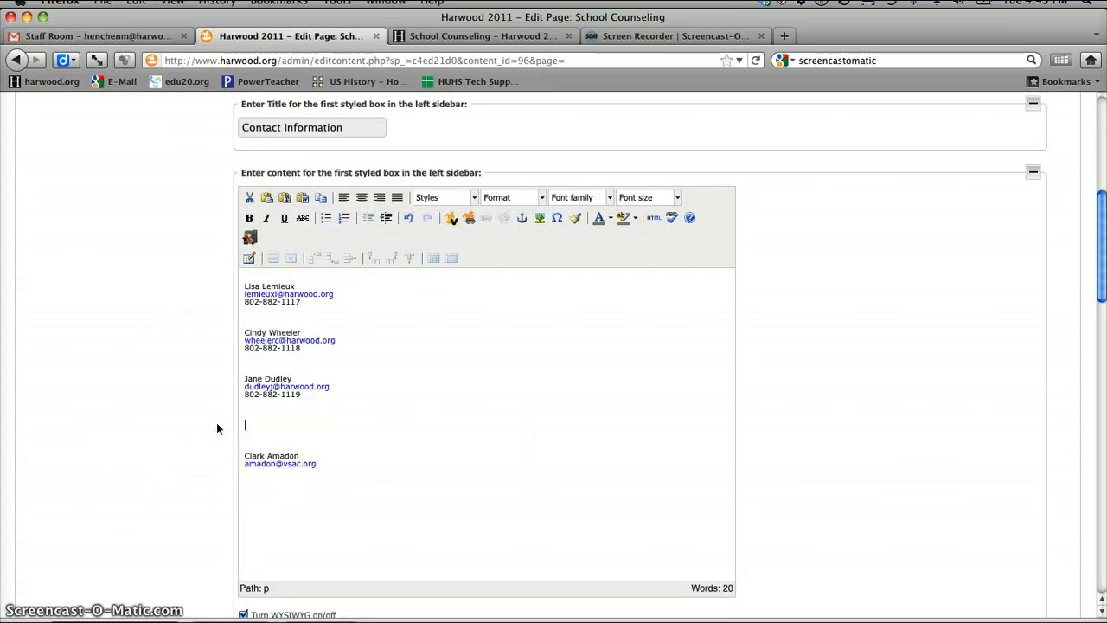
key("BackSpace")
left_click(106, 378)
scroll(107, 381, "up", 10)
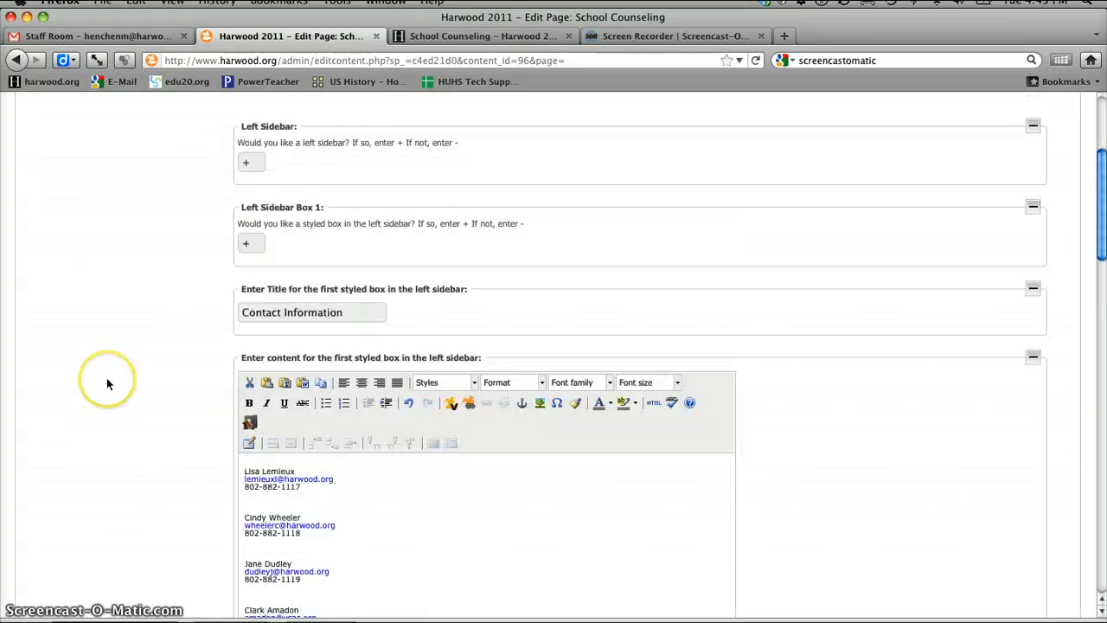
scroll(108, 383, "down", 15)
left_click(365, 511)
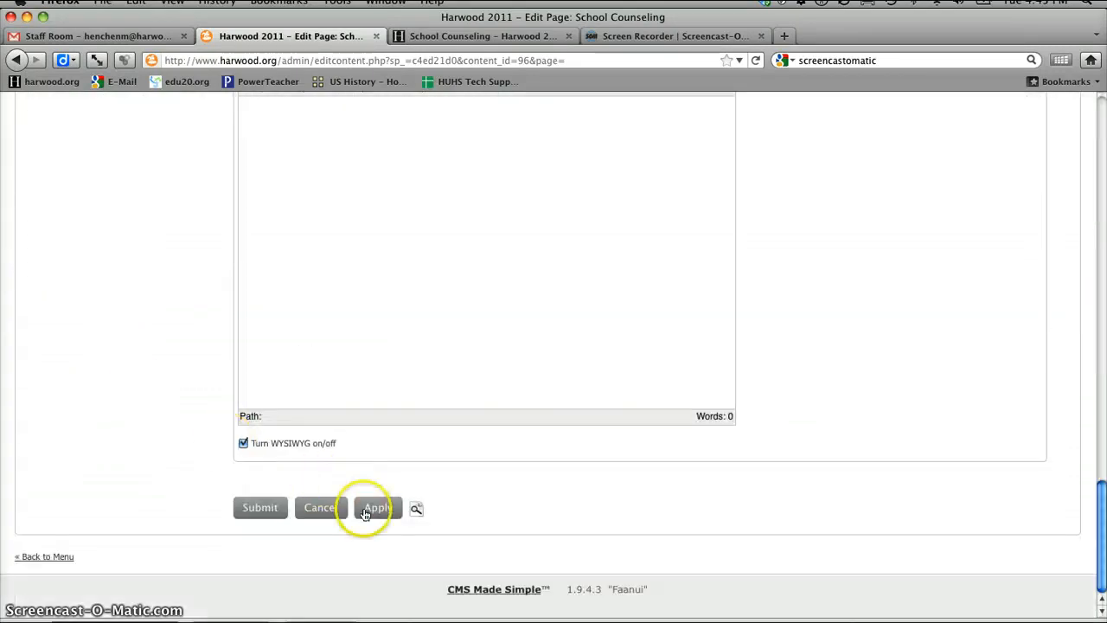
Step: Reload the public School Counseling page and check its Contact Information box
left_click(425, 37)
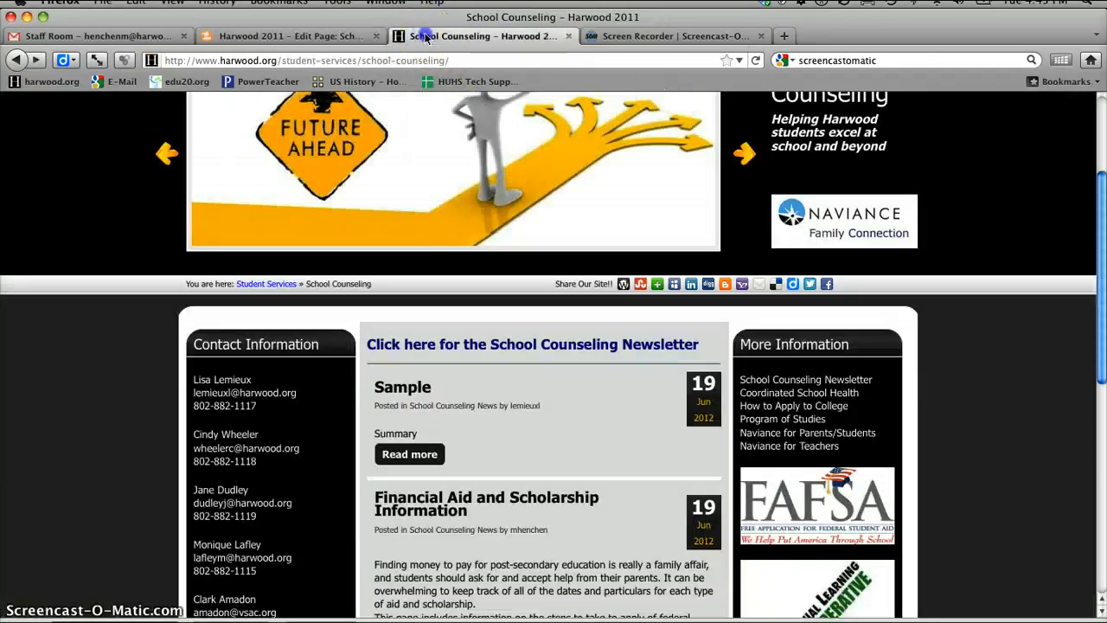
left_click(755, 61)
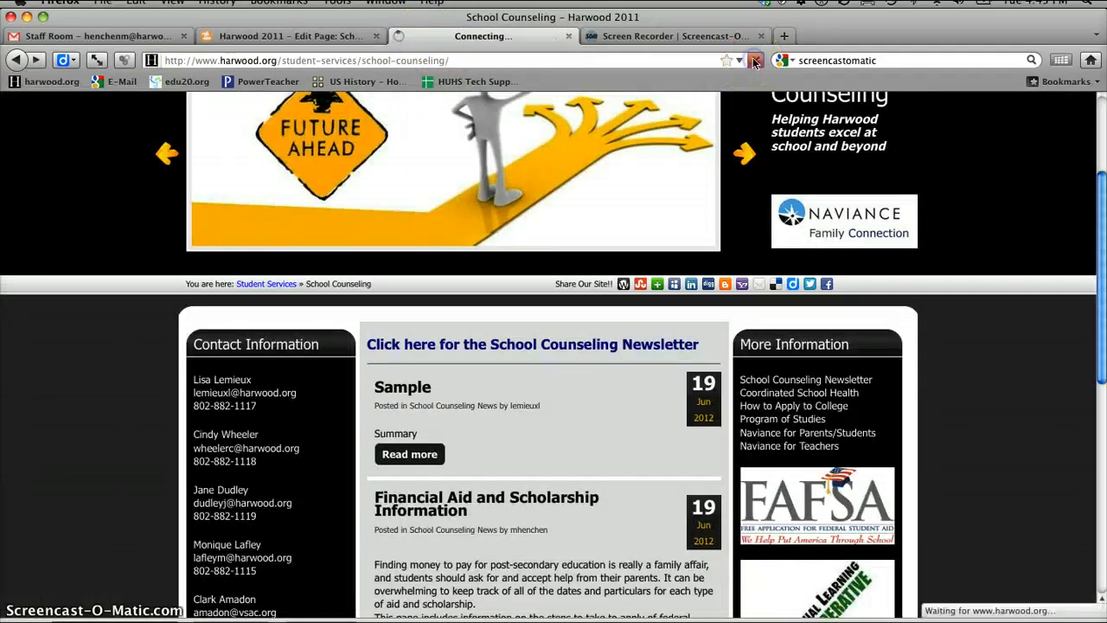
scroll(99, 358, "down", 3)
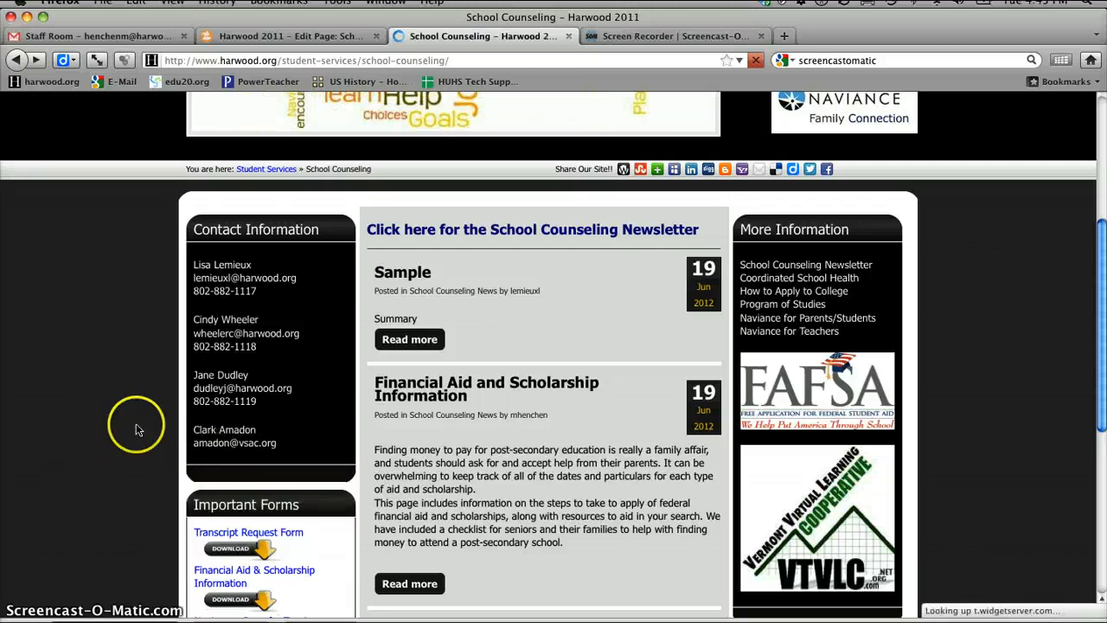
Step: Return to the page editor and undo the contact deletion in the first left sidebar box
left_click(241, 31)
scroll(311, 197, "down", 3)
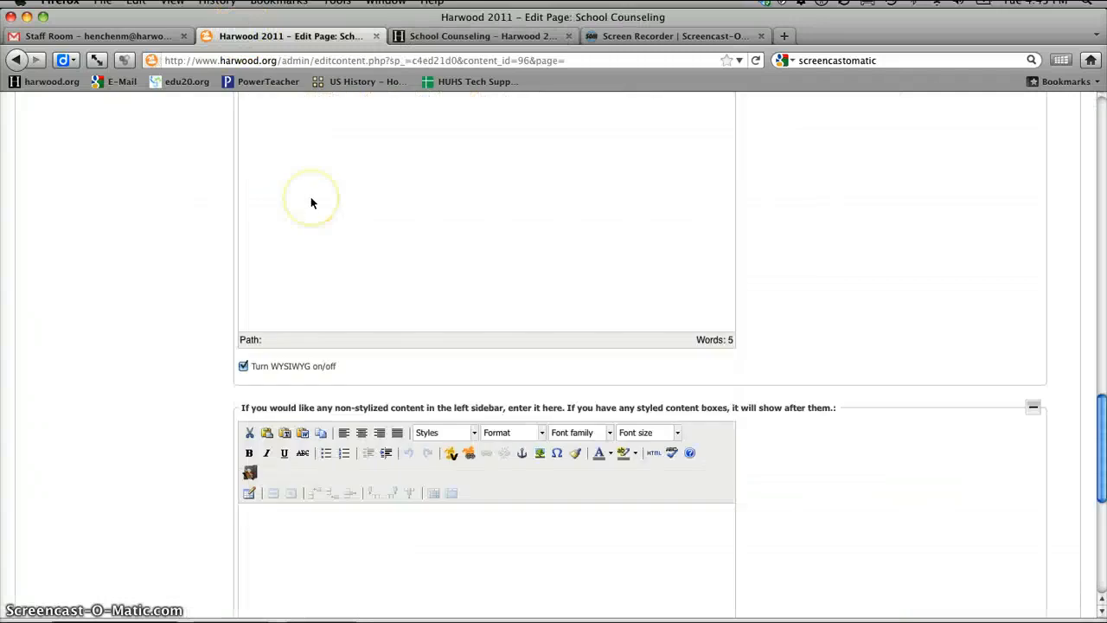
scroll(310, 202, "up", 10)
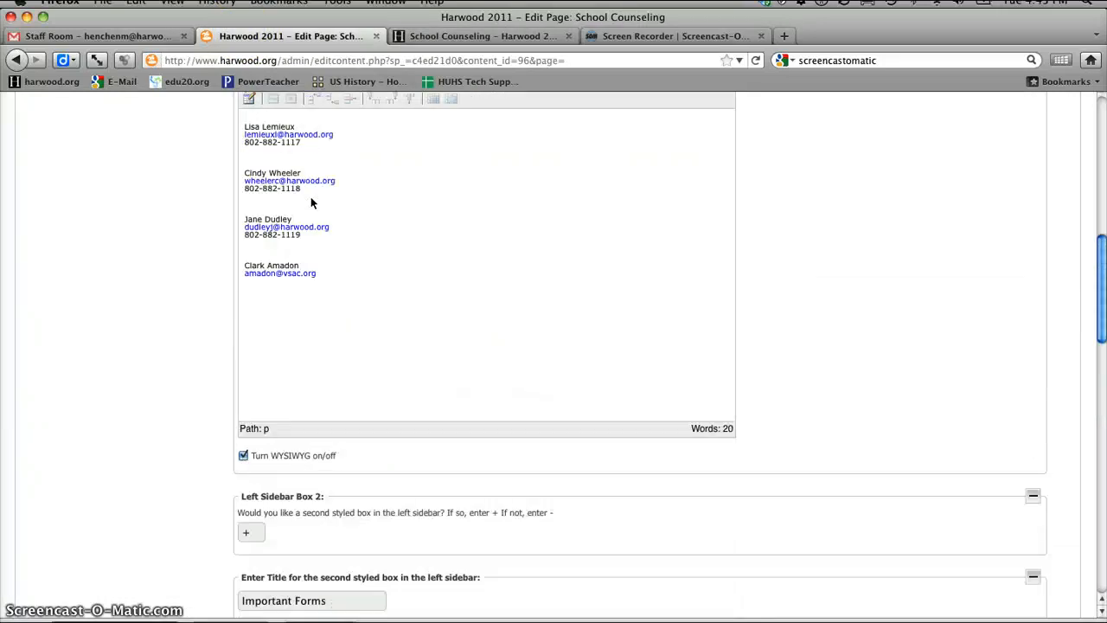
scroll(439, 289, "up", 2)
key("super+z")
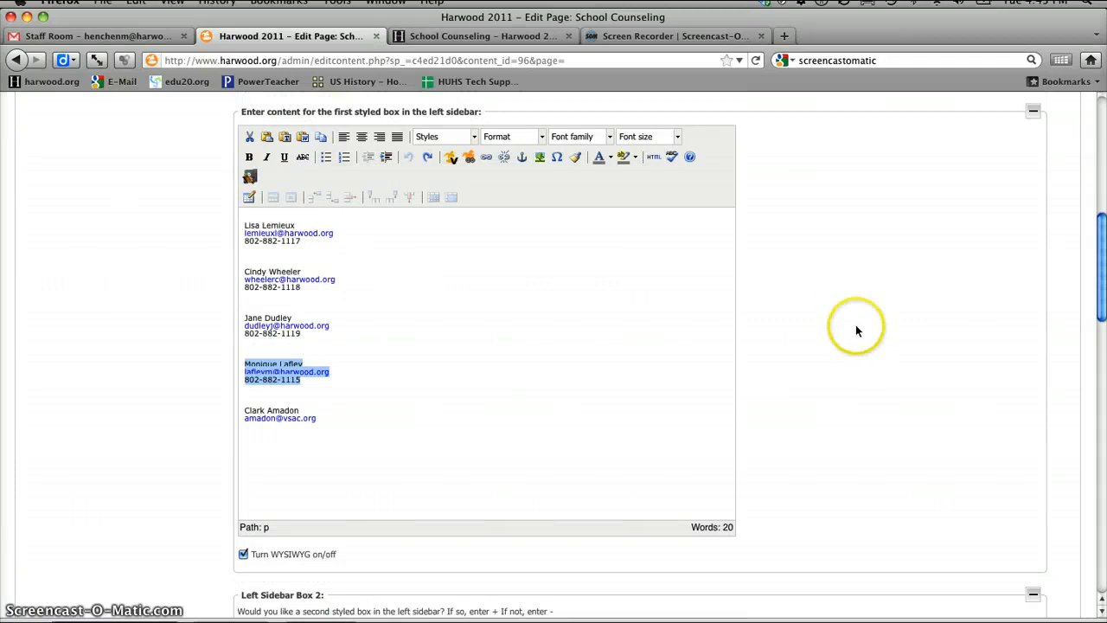
Step: Review the second left sidebar box's Important Forms title, its Uploads module tag and the non-stylized content area
scroll(861, 337, "down", 6)
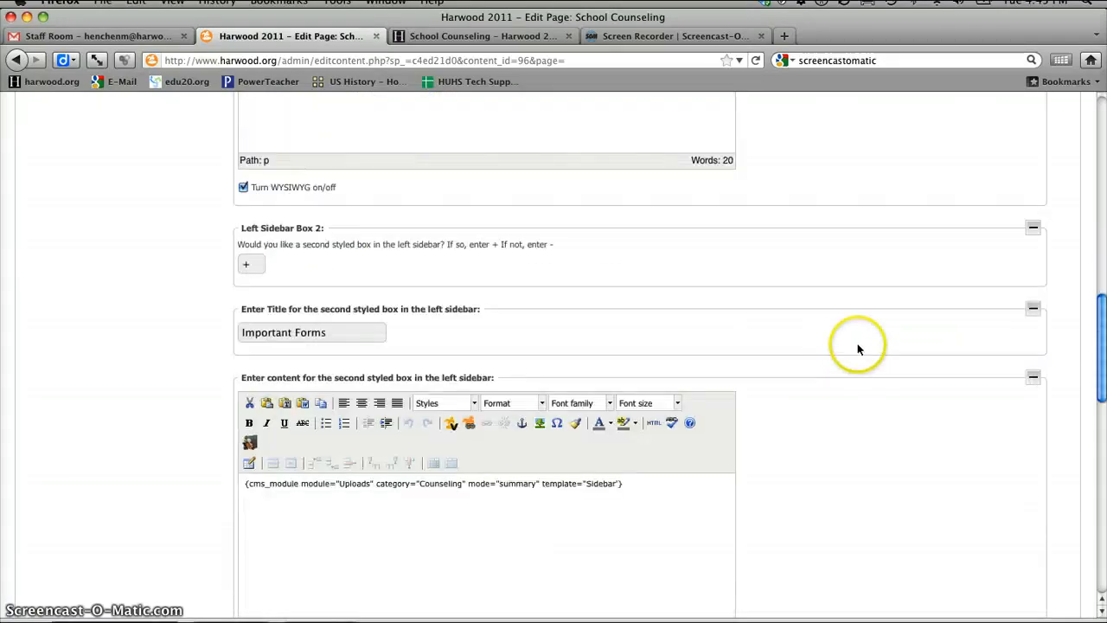
scroll(860, 346, "down", 2)
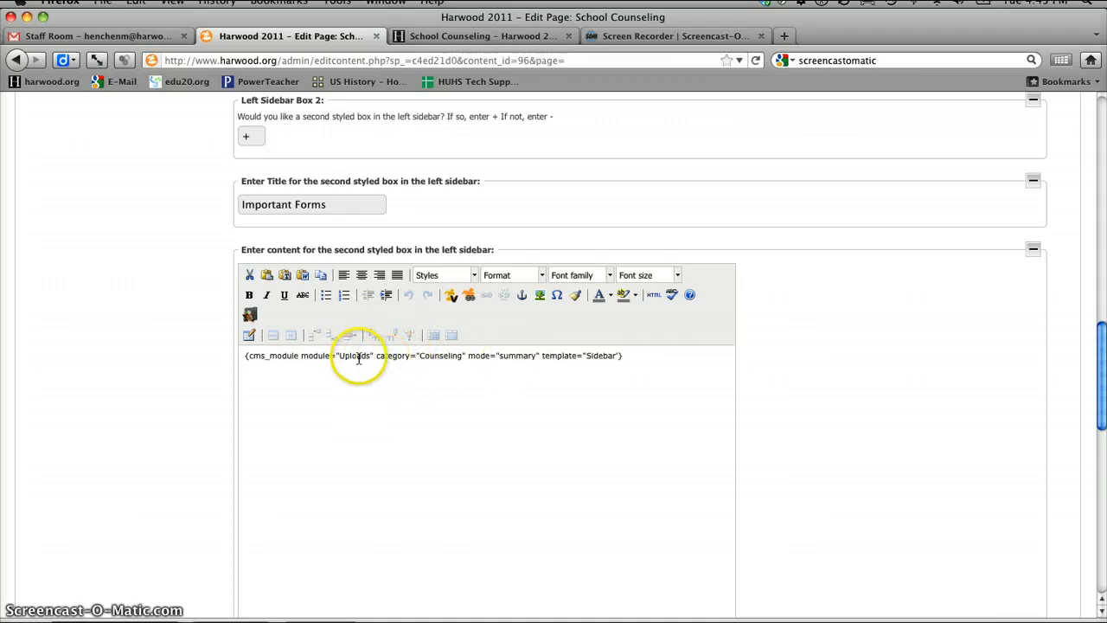
scroll(134, 423, "down", 4)
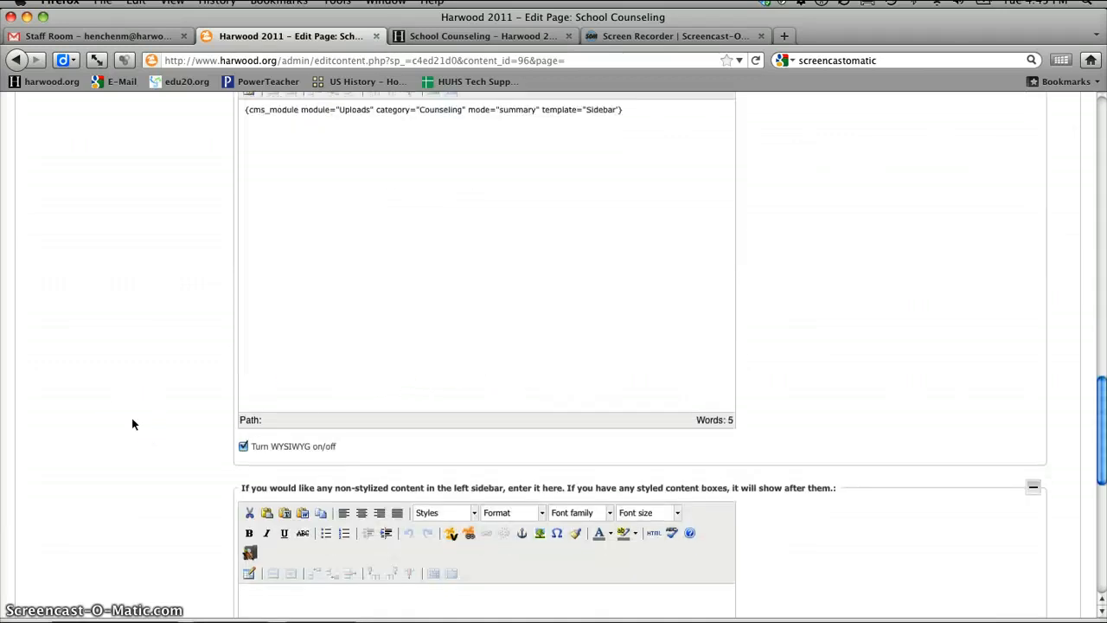
scroll(134, 423, "down", 4)
scroll(134, 424, "up", 20)
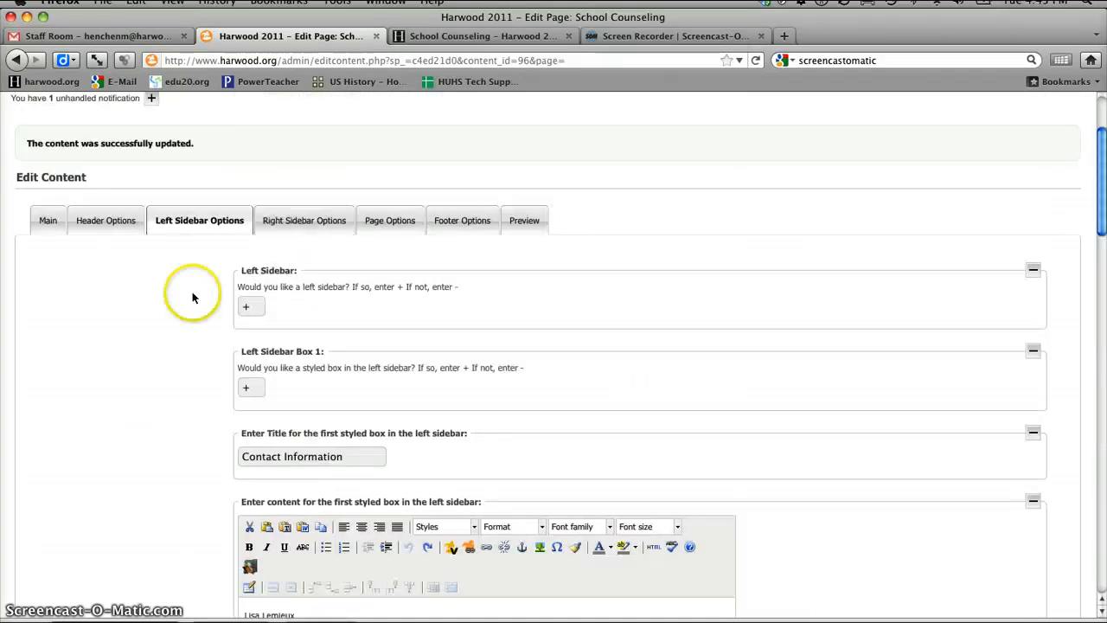
Step: Open the right sidebar options and compare the More Information box with the public School Counseling page
left_click(301, 220)
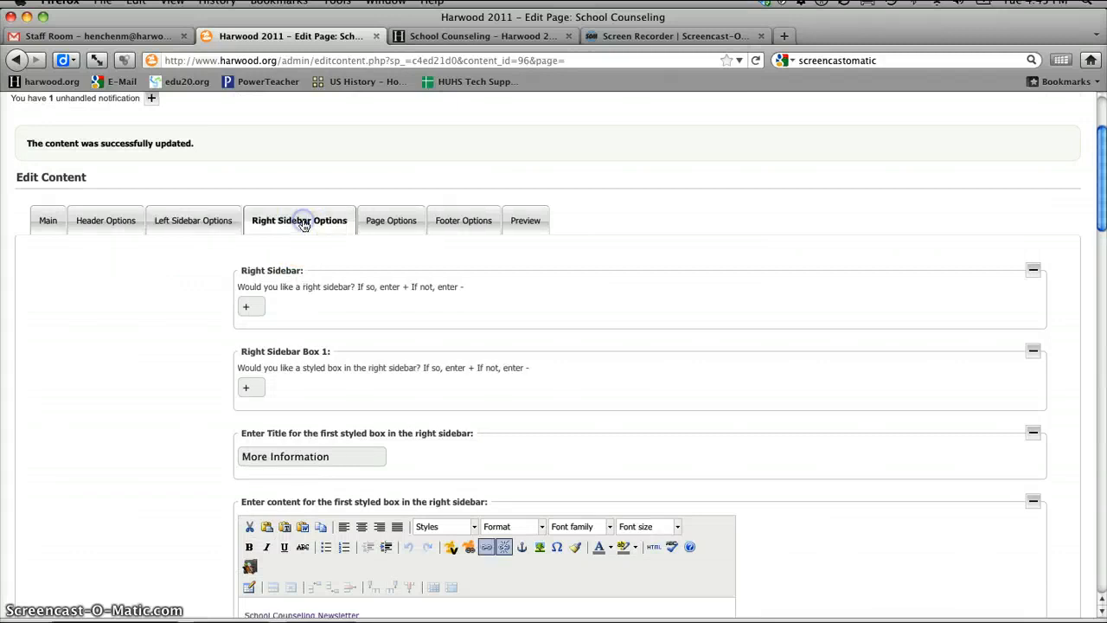
left_click(453, 35)
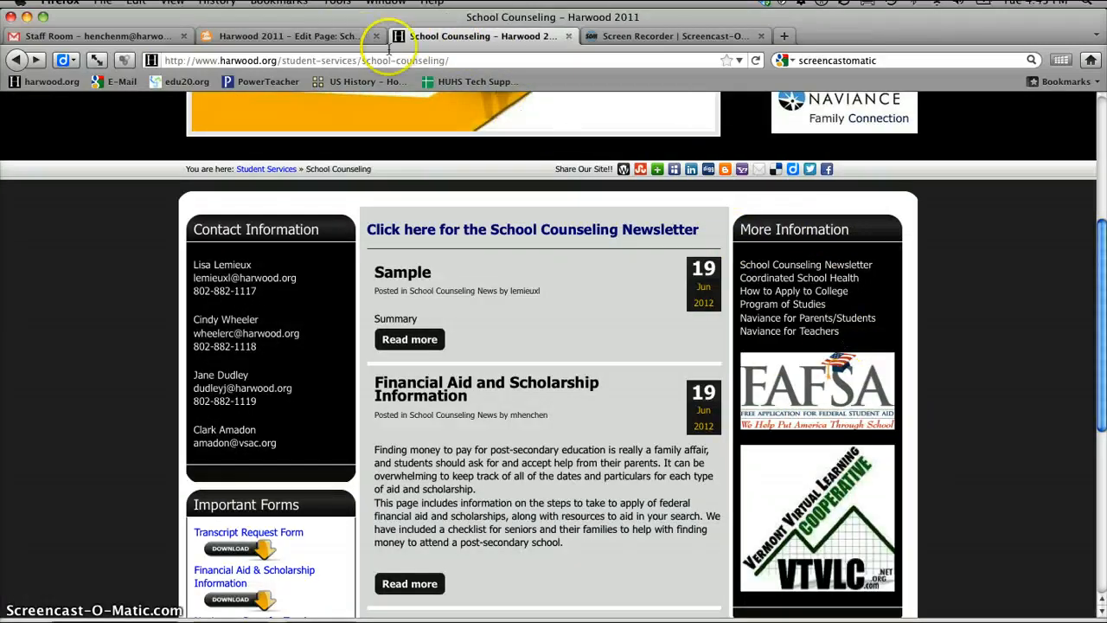
left_click(344, 36)
scroll(626, 319, "down", 3)
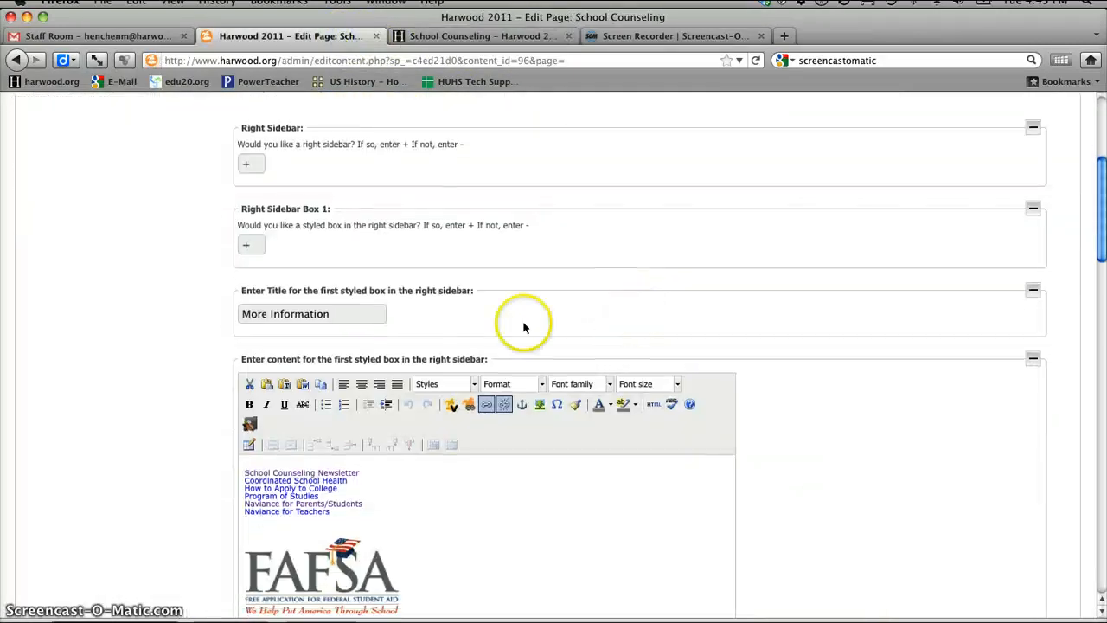
scroll(554, 502, "down", 3)
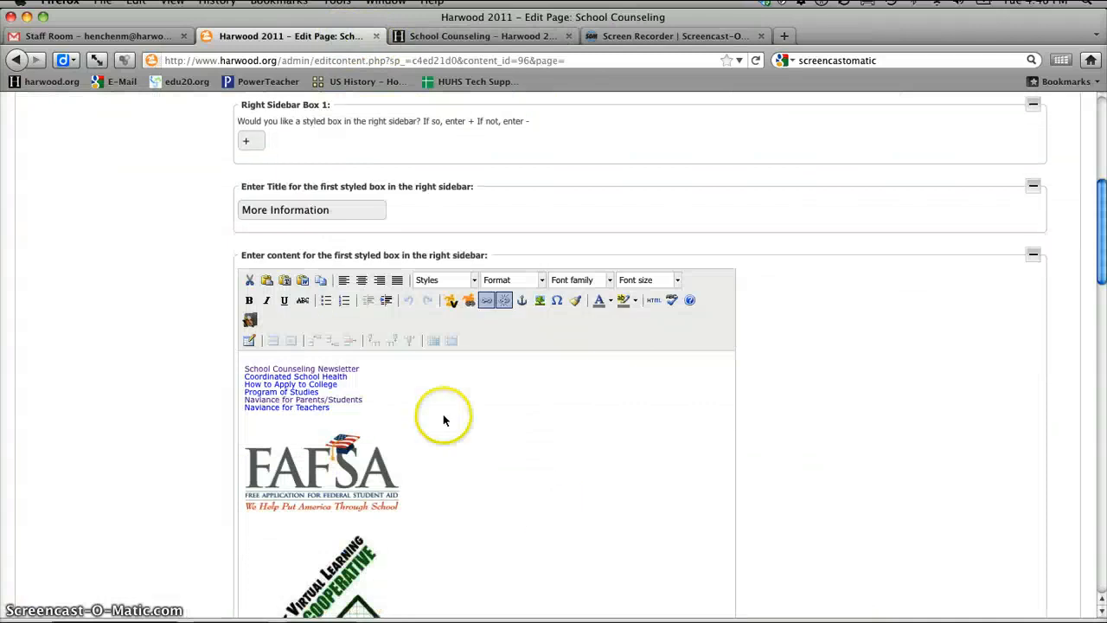
Step: Add a line reading "New One" below Naviance for Teachers in the More Information box
left_click(331, 408)
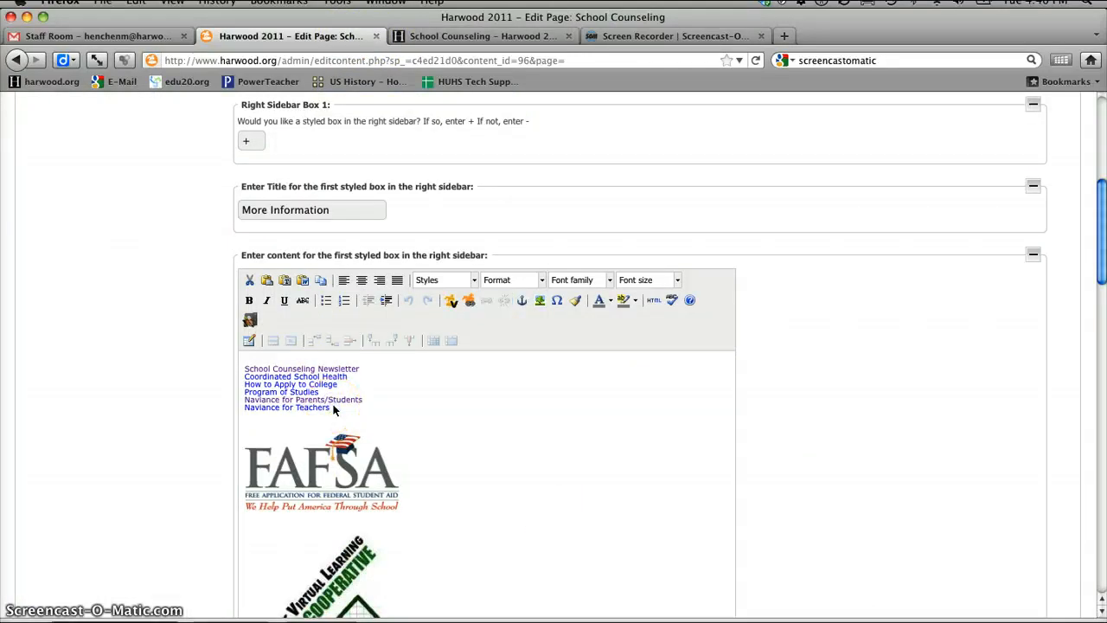
key("Return")
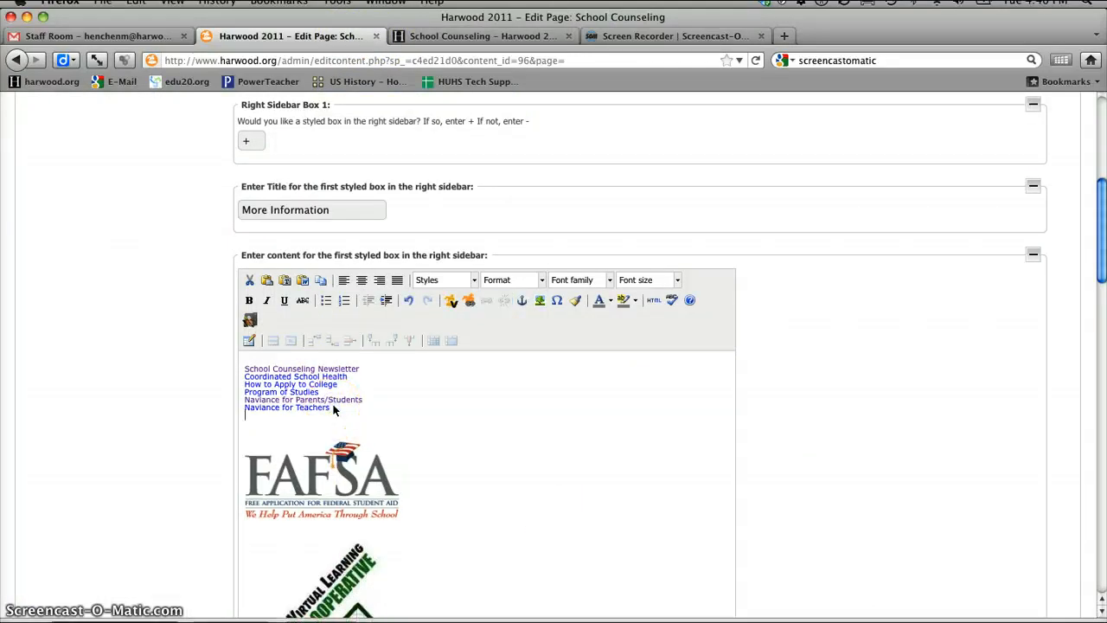
type("New Opp")
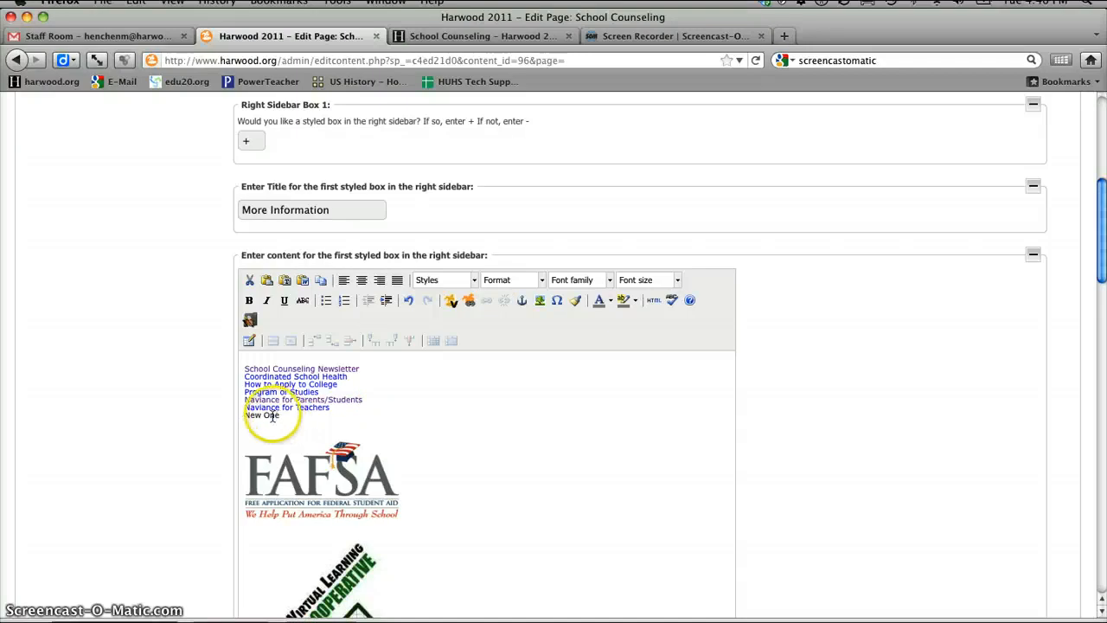
Step: Link the New One text to us.gov with the target set to open in this window / frame
left_click(271, 416)
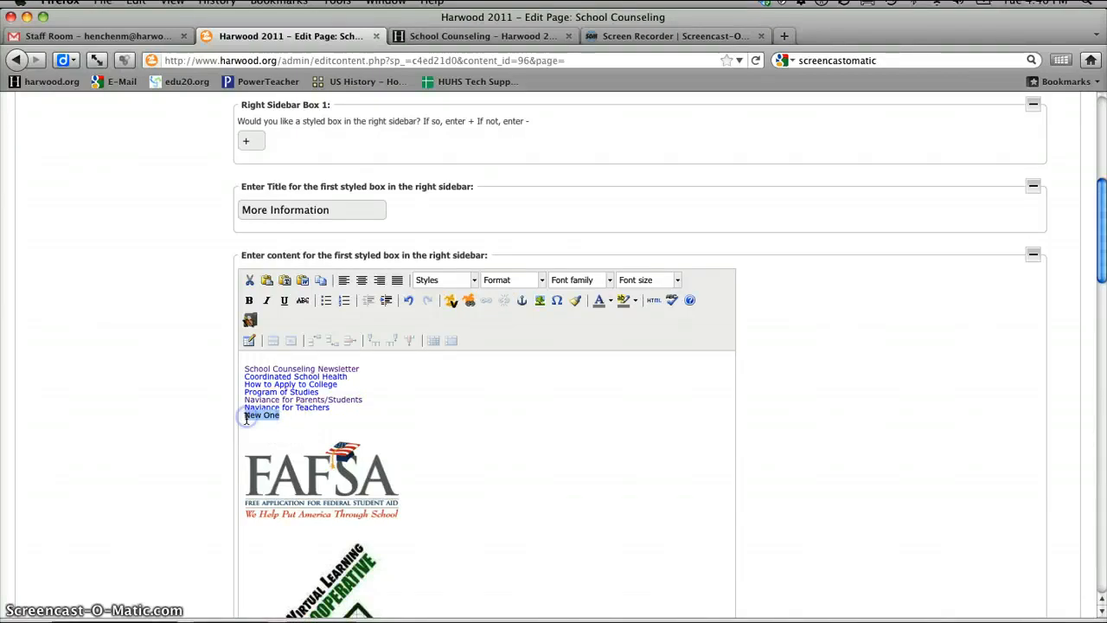
left_click(486, 300)
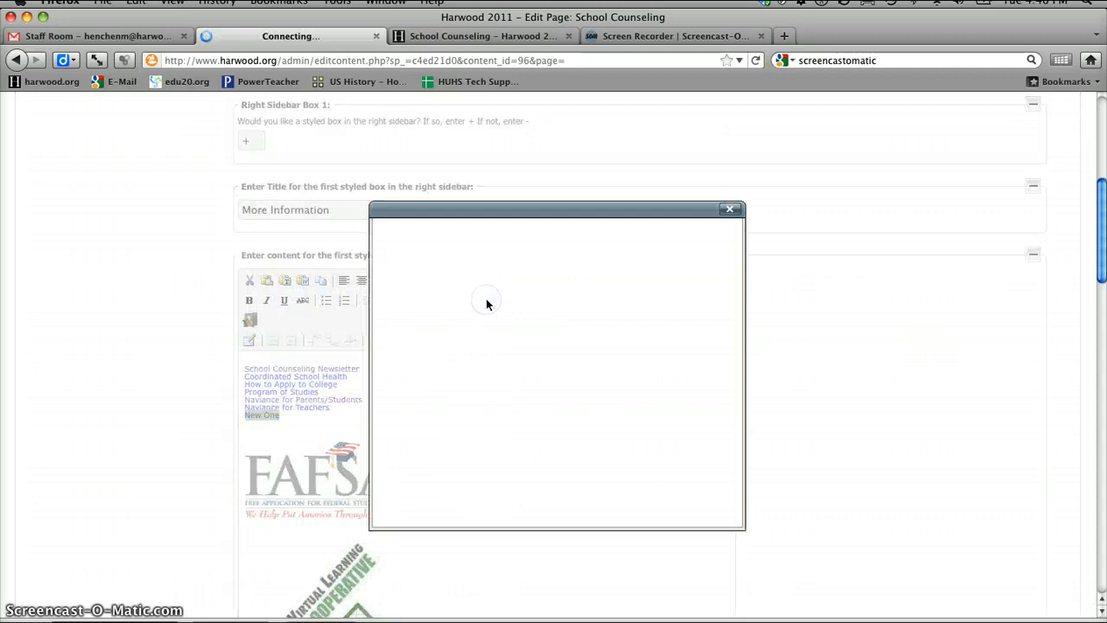
left_click(458, 267)
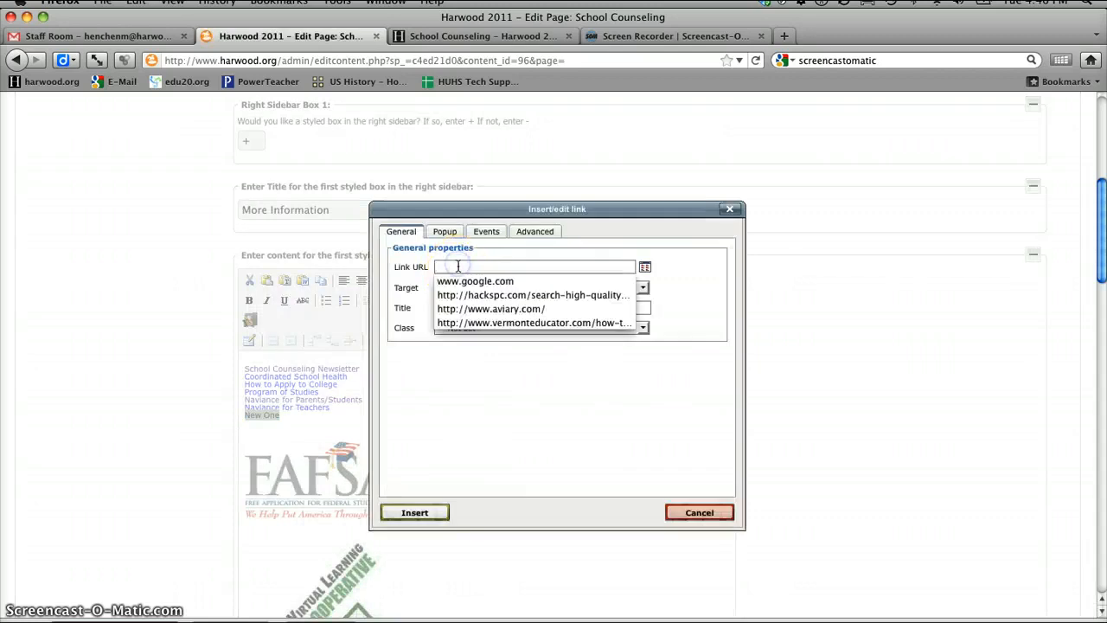
type("us.gov")
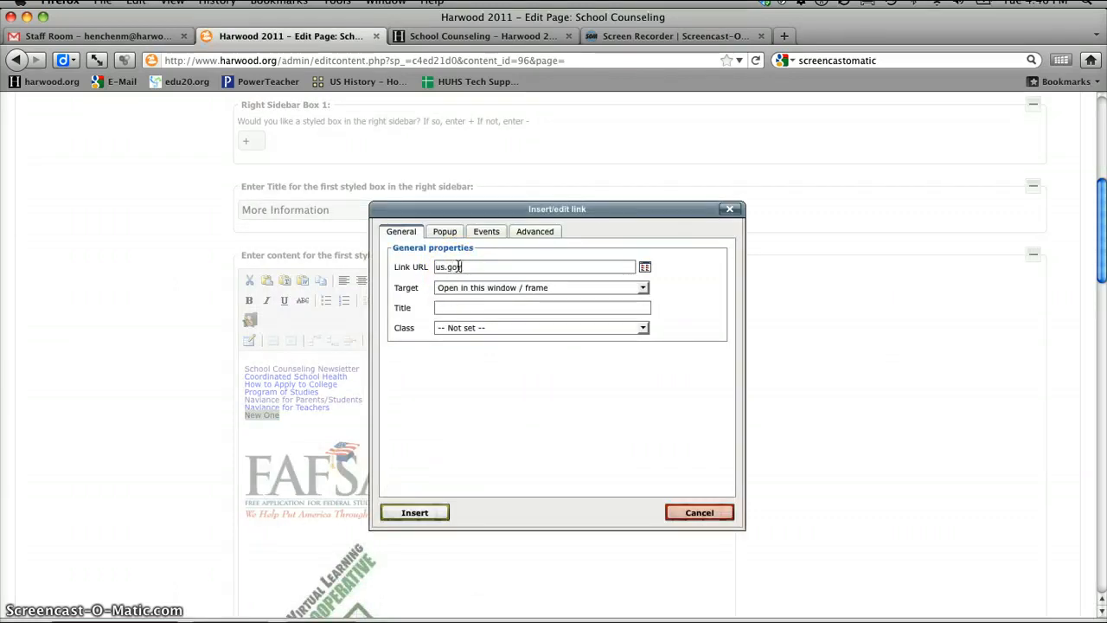
left_click(615, 275)
left_click(603, 288)
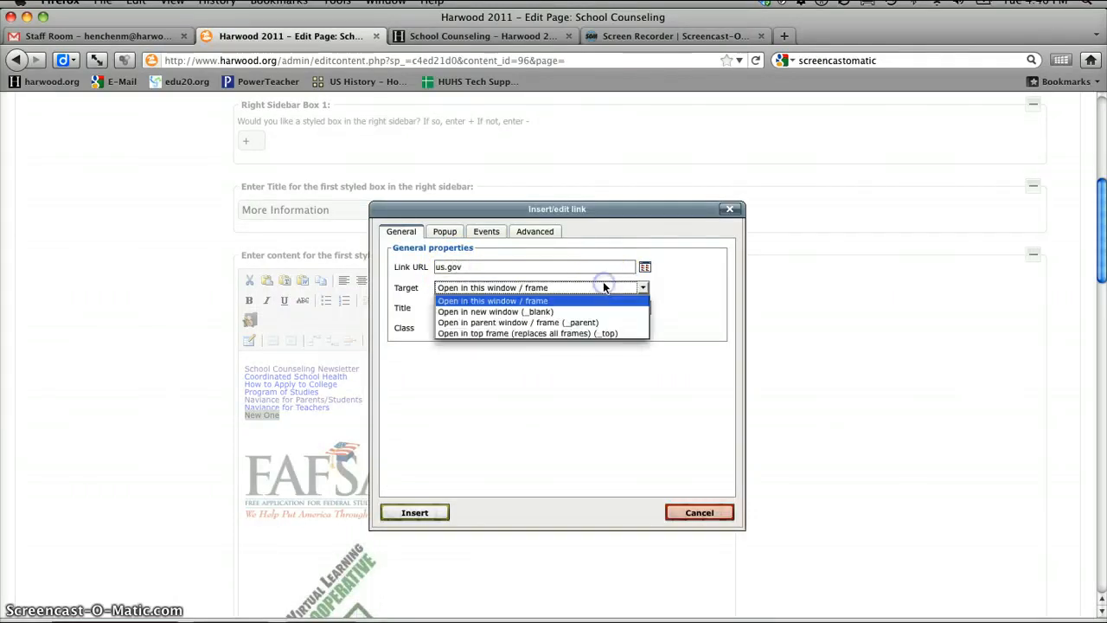
left_click(564, 303)
left_click(408, 511)
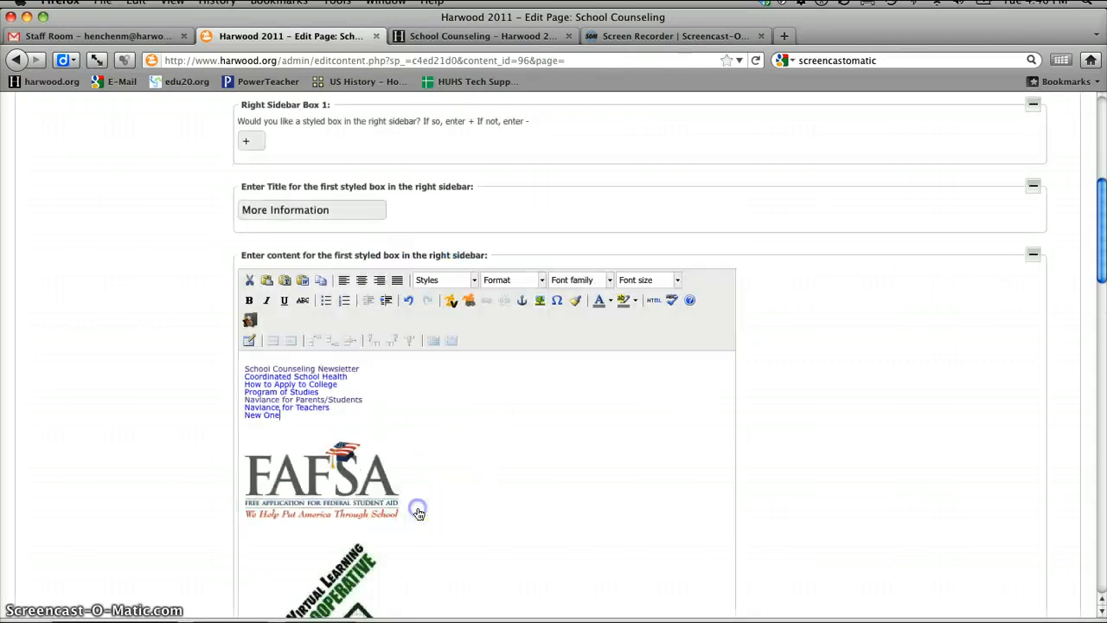
left_click(272, 431)
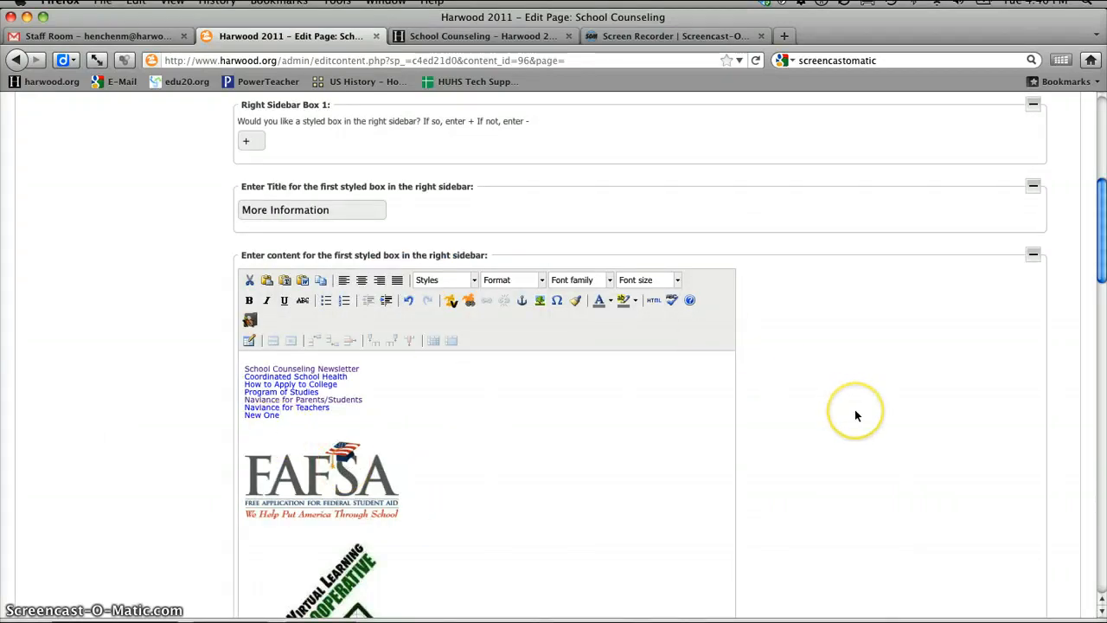
scroll(854, 415, "down", 15)
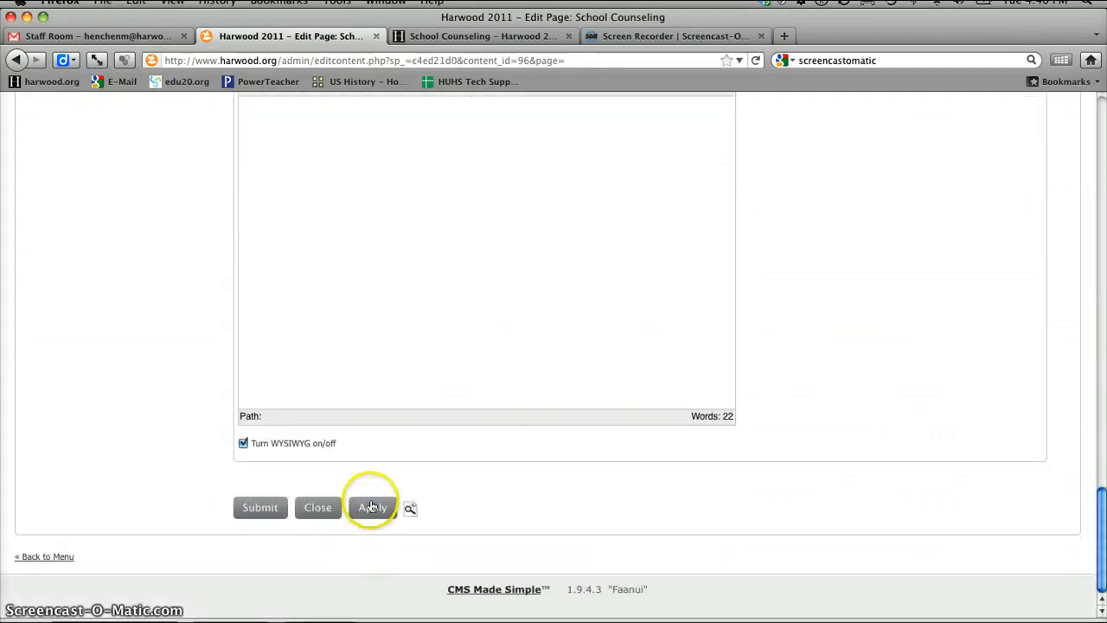
Step: Apply the page changes and test the New One link on the reloaded public School Counseling page
left_click(372, 507)
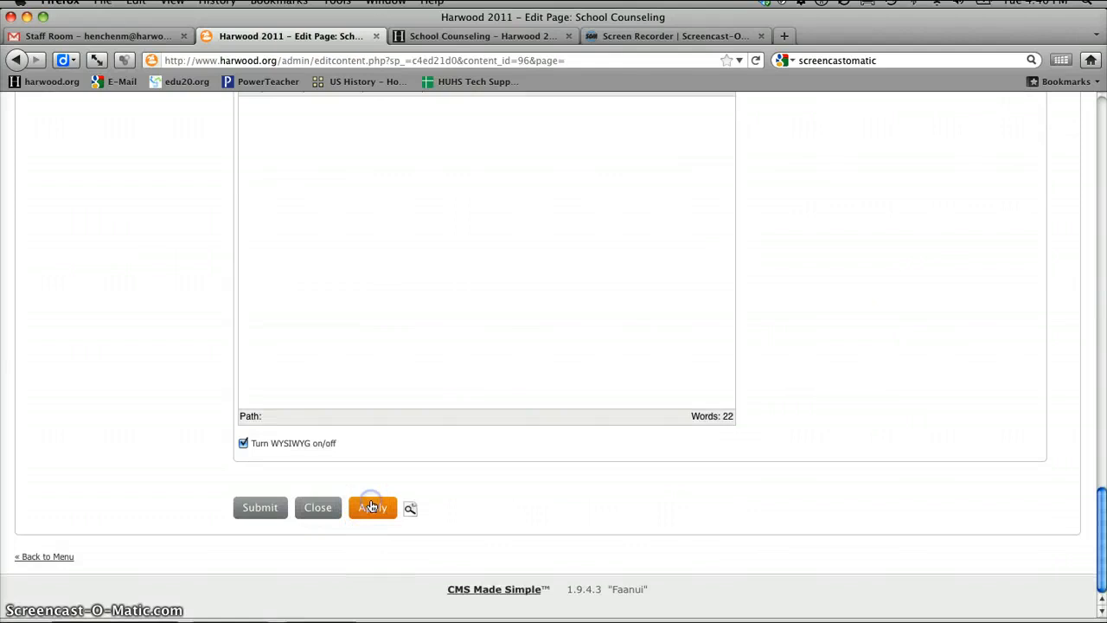
left_click(474, 35)
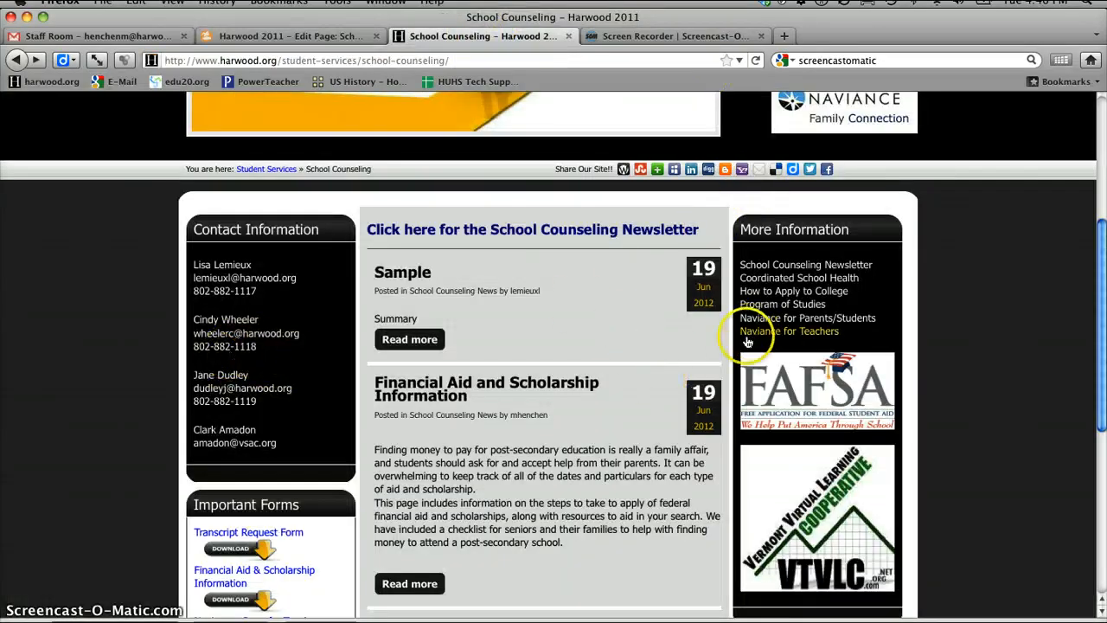
left_click(756, 60)
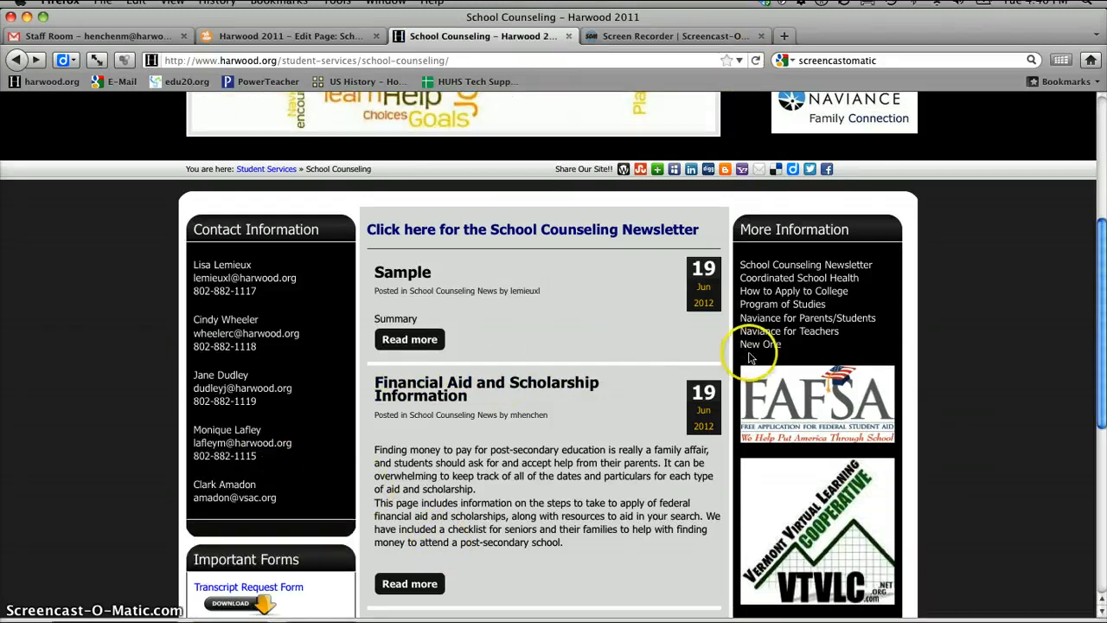
left_click(754, 345)
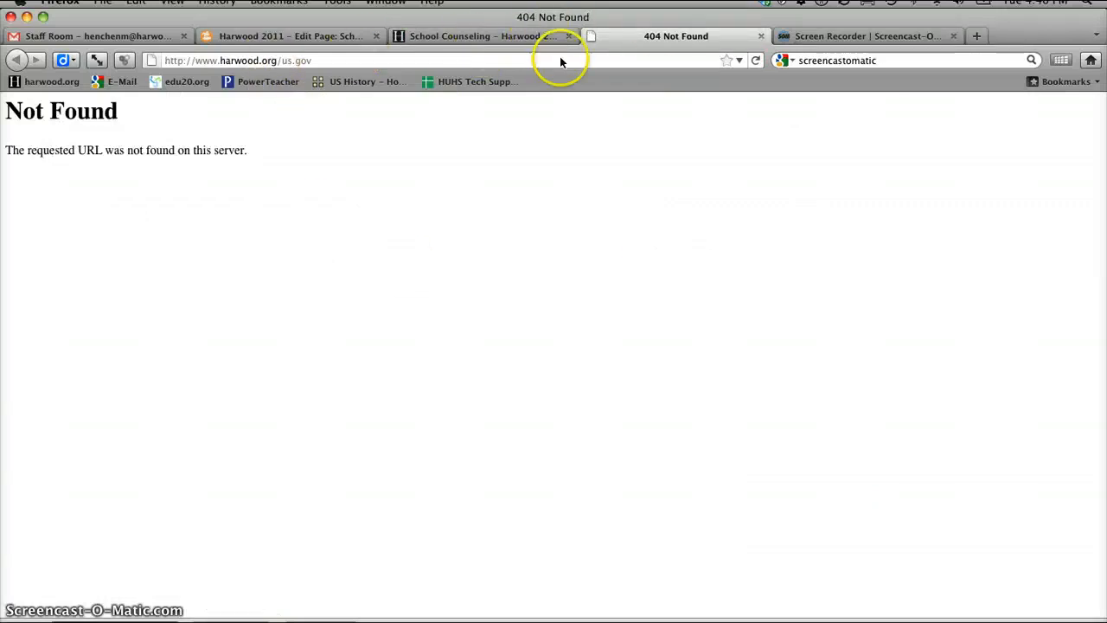
Step: Return to the page editor and delete the New One line from the More Information box's content
left_click(298, 39)
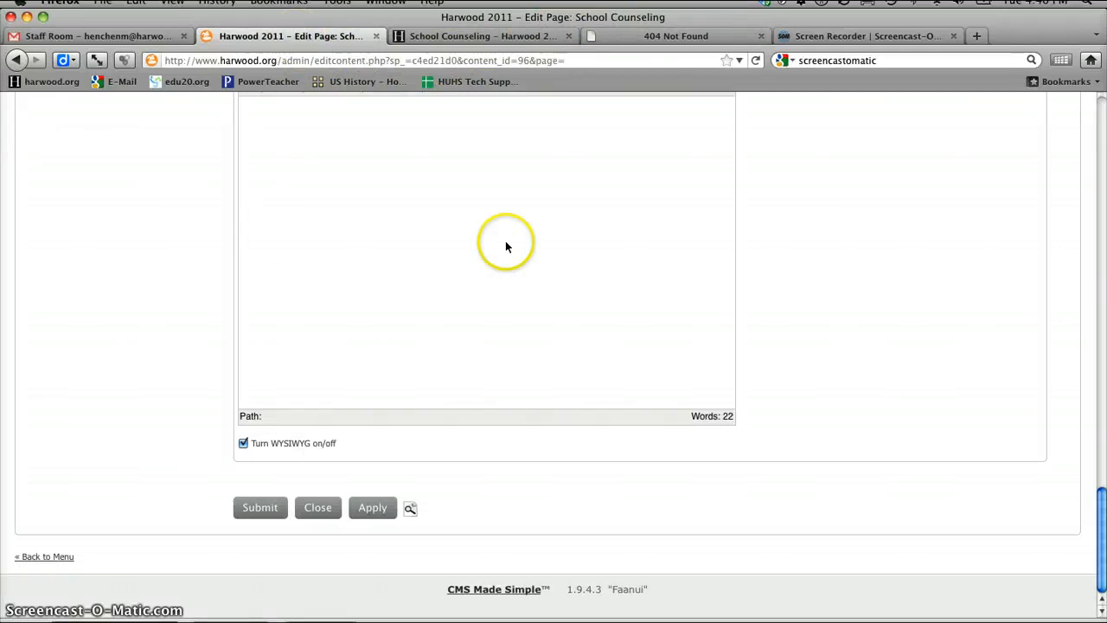
scroll(505, 246, "down", 4)
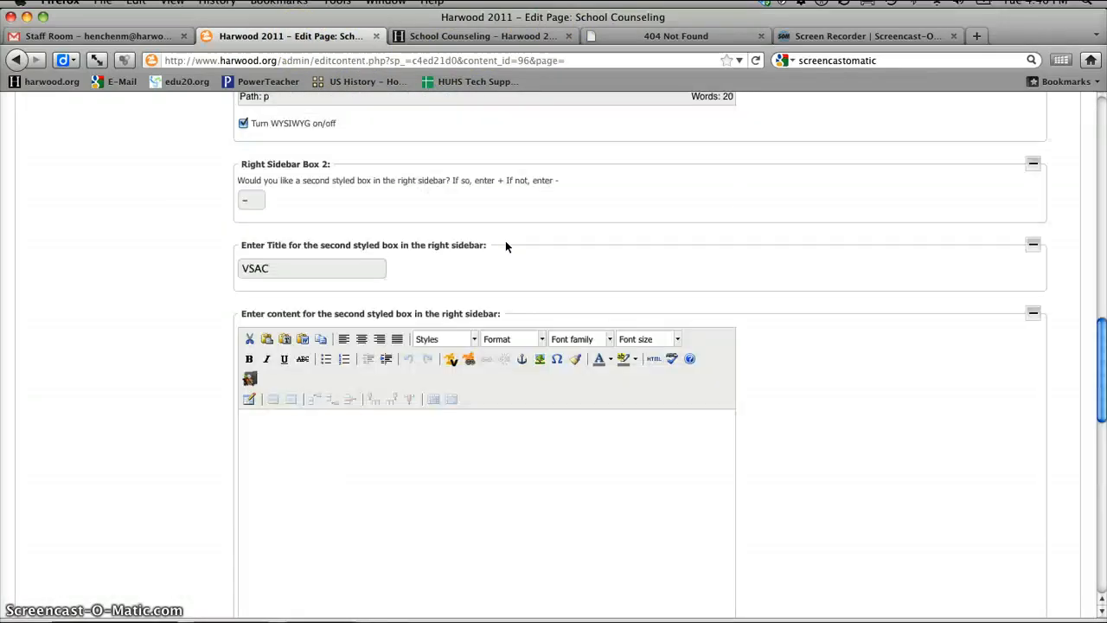
left_click(629, 165)
scroll(628, 165, "up", 5)
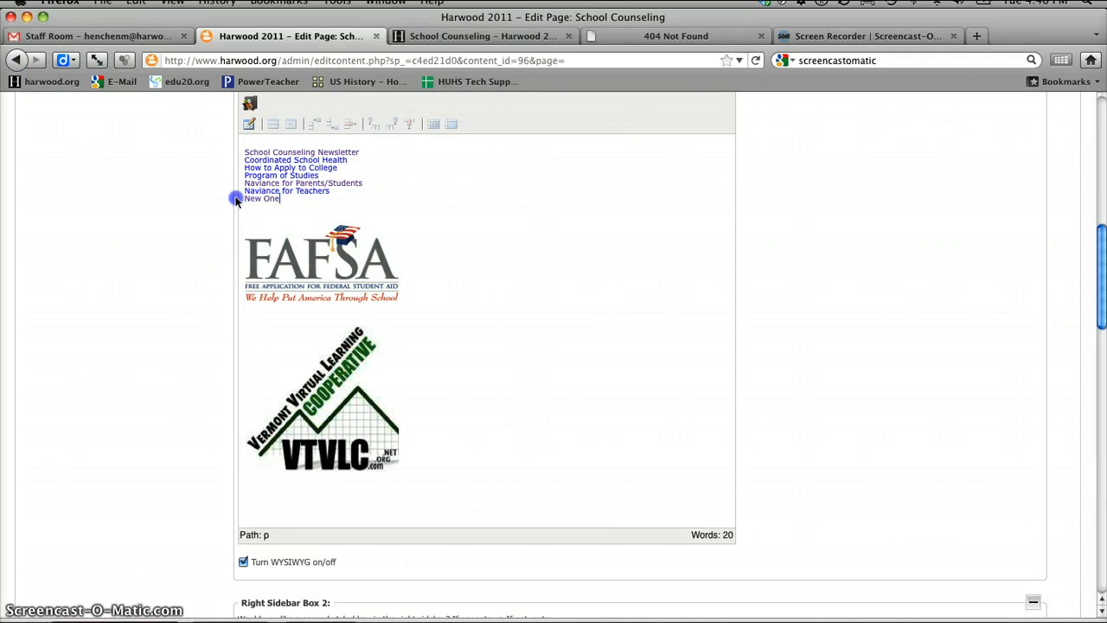
key("BackSpace")
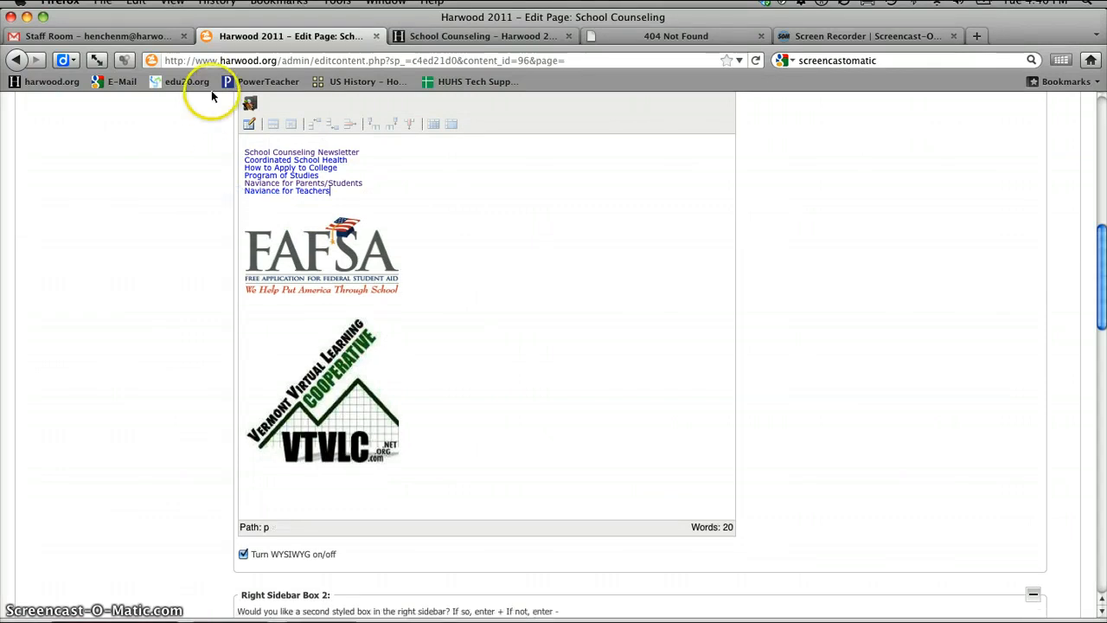
Step: Add a line reading "New Link" directly above School Counseling Newsletter in the More Information box, without a blank line between them
left_click(244, 154)
key("Return")
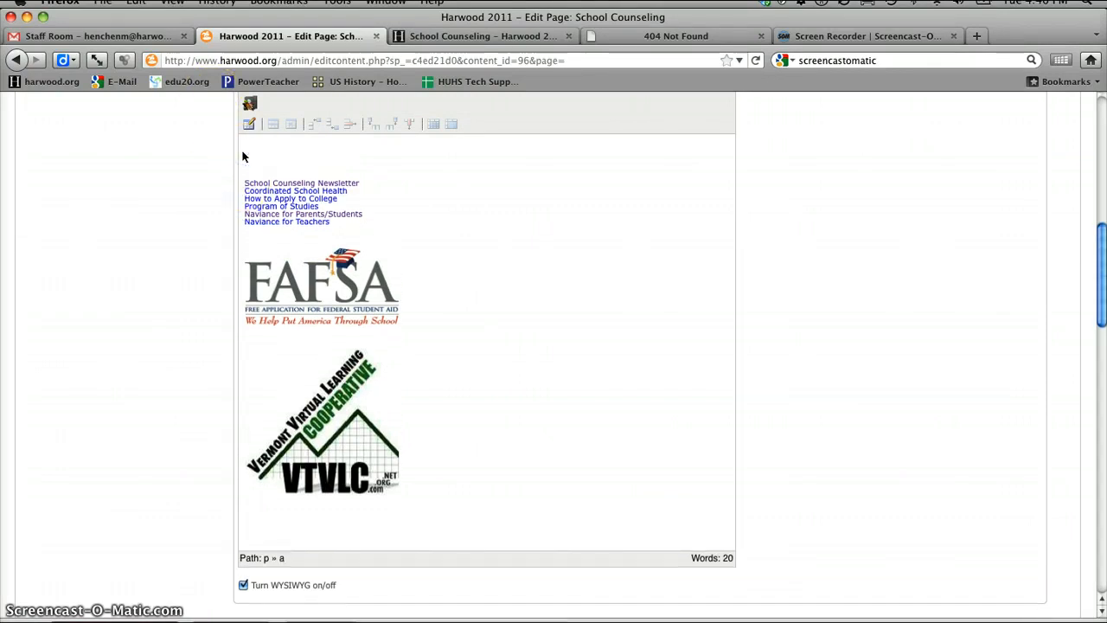
key("BackSpace")
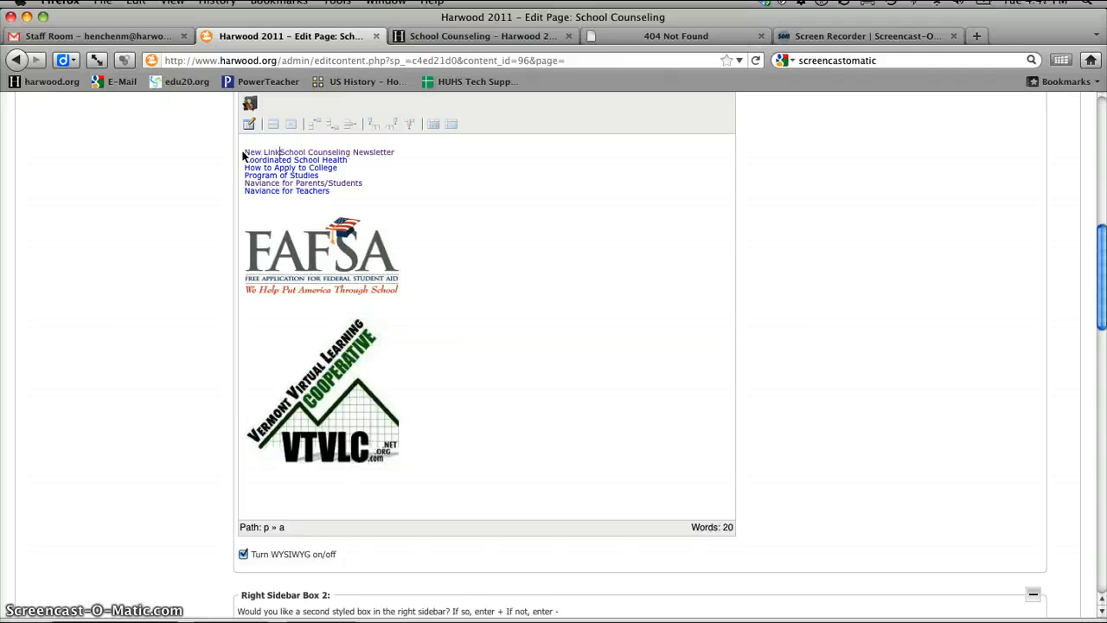
type("New Link")
key("Return")
left_click(249, 124)
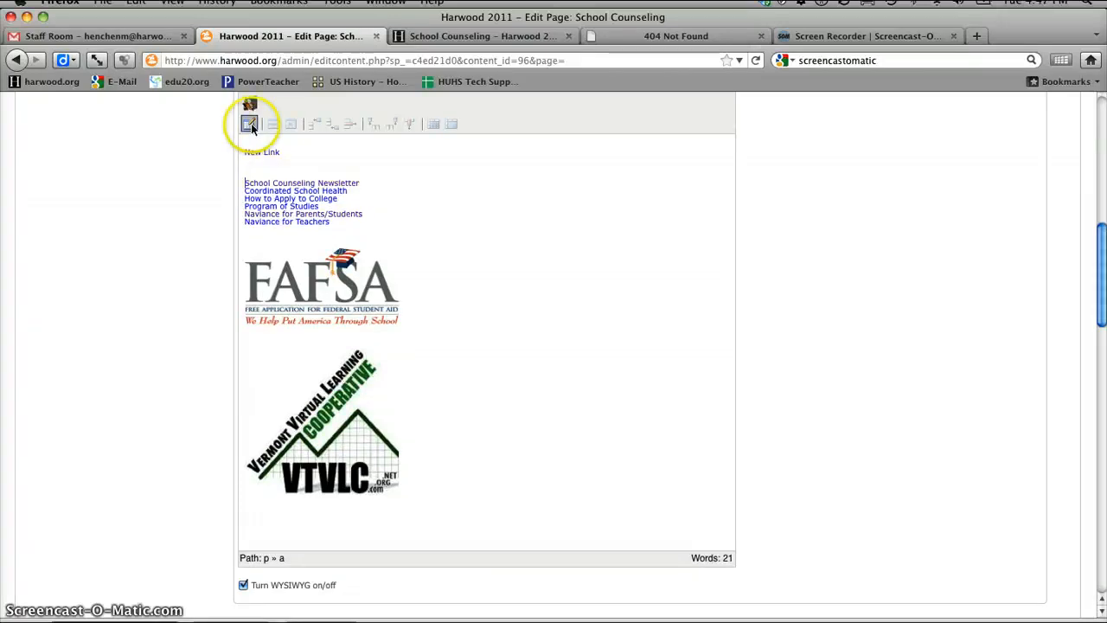
left_click(288, 157)
key("BackSpace")
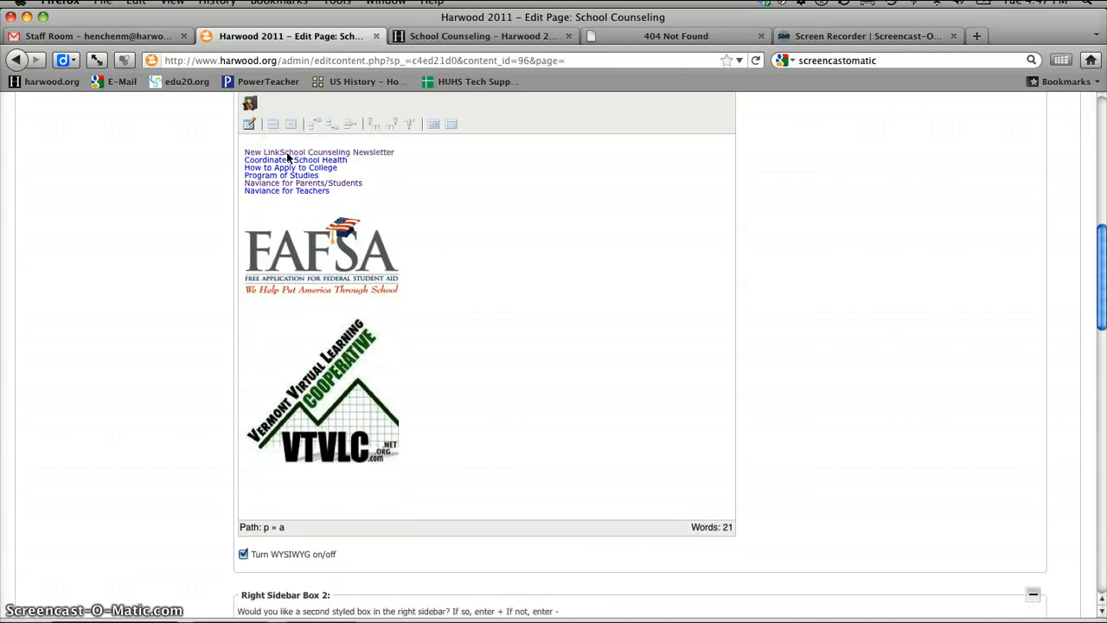
key("Return")
left_click(291, 151)
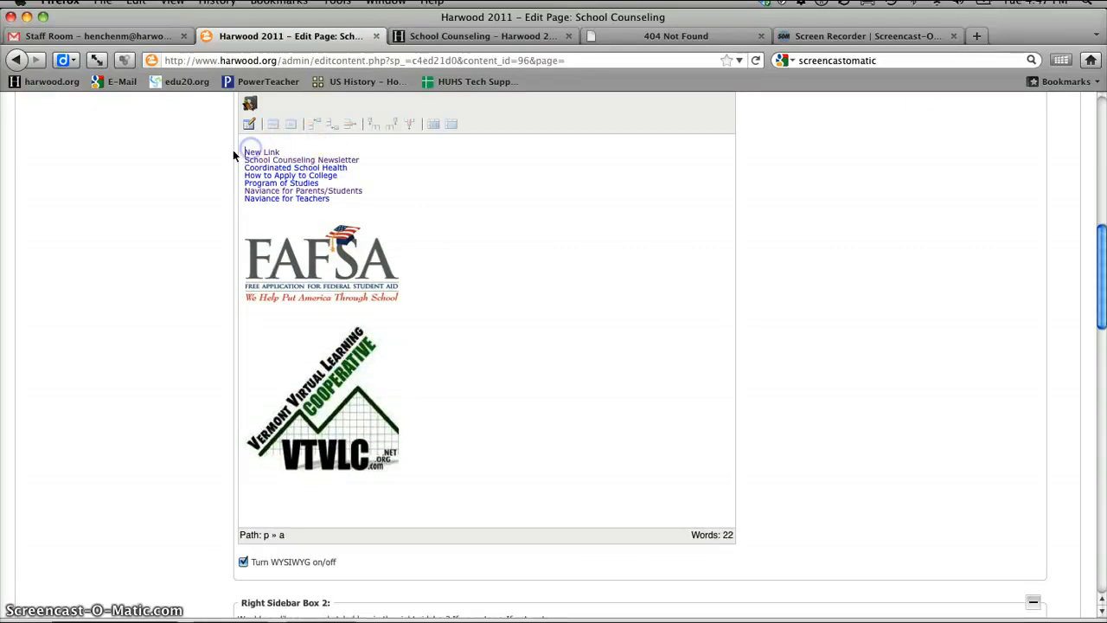
Step: Delete the New Link text and its empty line above School Counseling Newsletter
left_click(251, 153)
triple_click(252, 153)
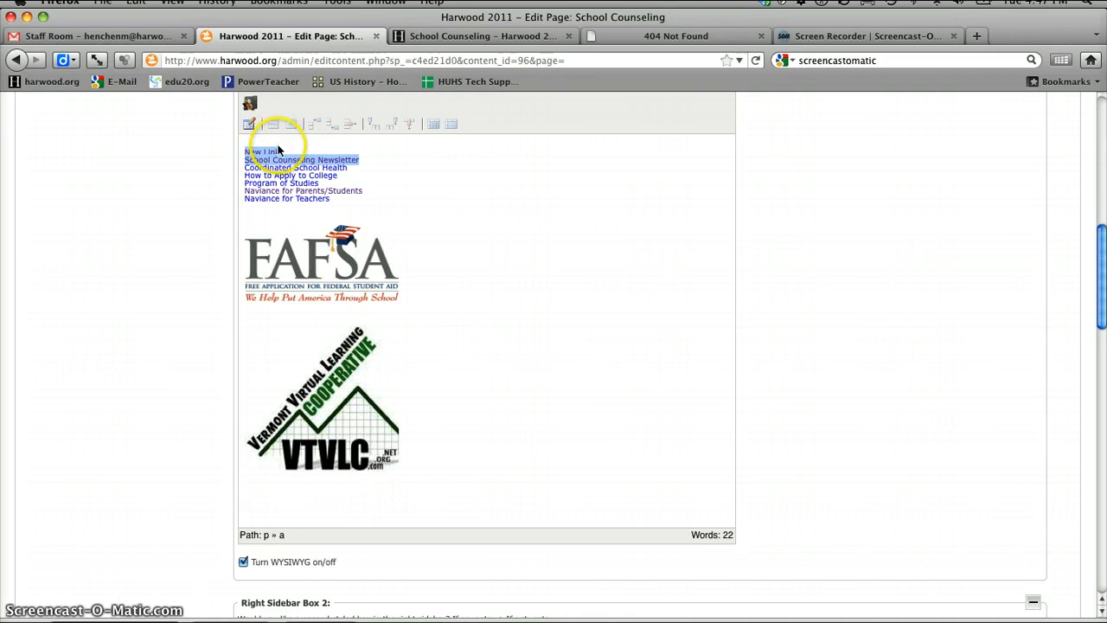
left_click(278, 151)
left_click_drag(279, 150, 233, 150)
key("BackSpace")
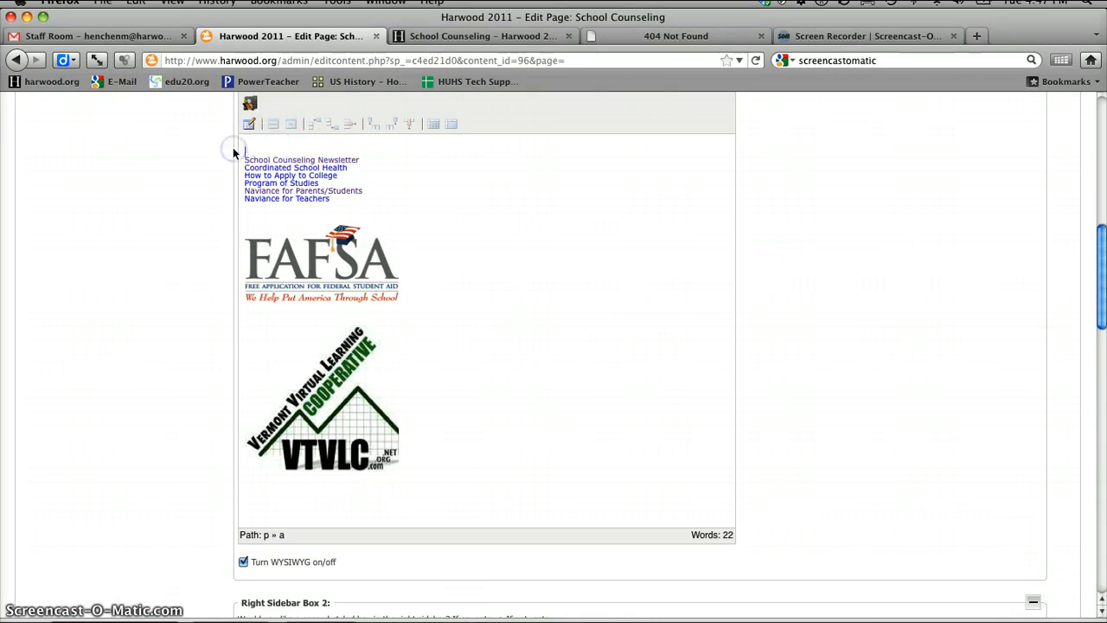
key("Delete")
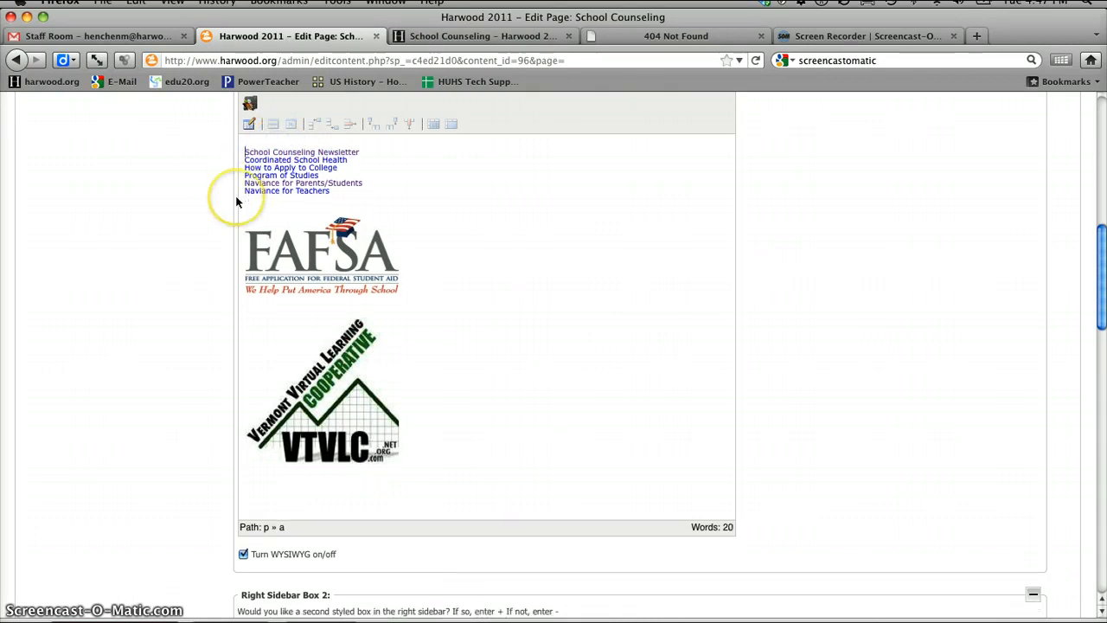
Step: Compare the More Information box with the public School Counseling page and select the FAFSA image in the editor
scroll(895, 279, "down", 5)
scroll(895, 279, "up", 10)
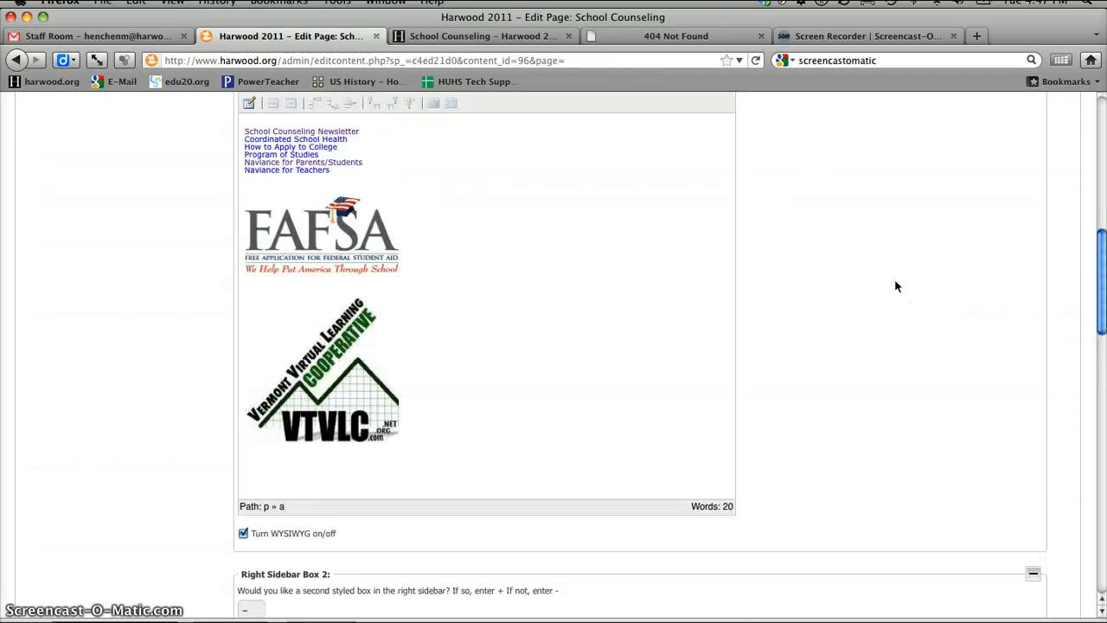
left_click(482, 36)
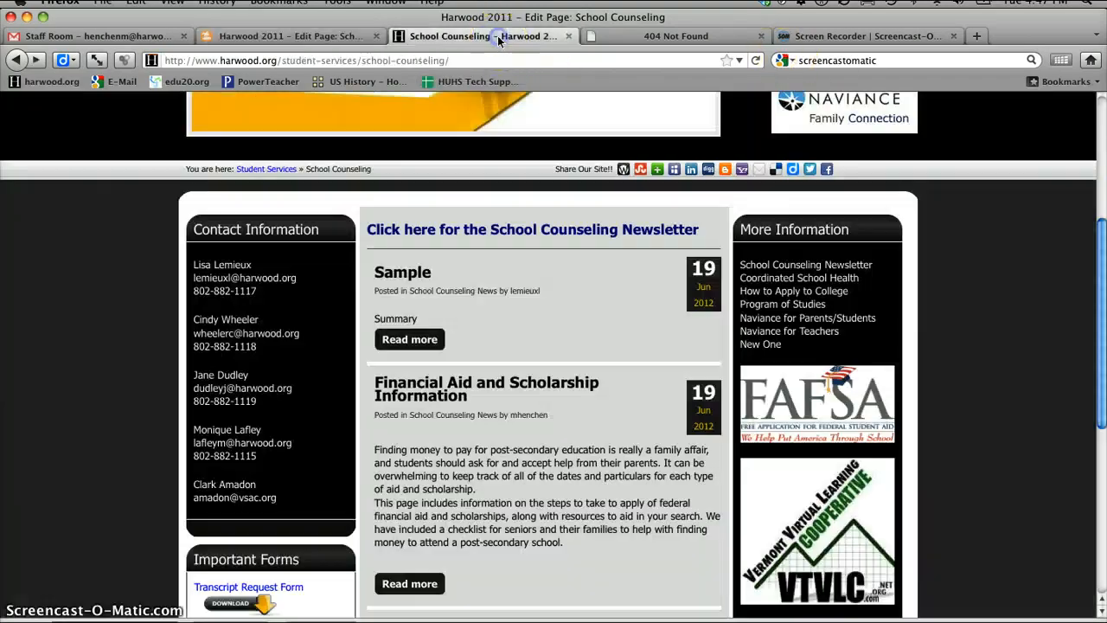
scroll(1032, 338, "down", 4)
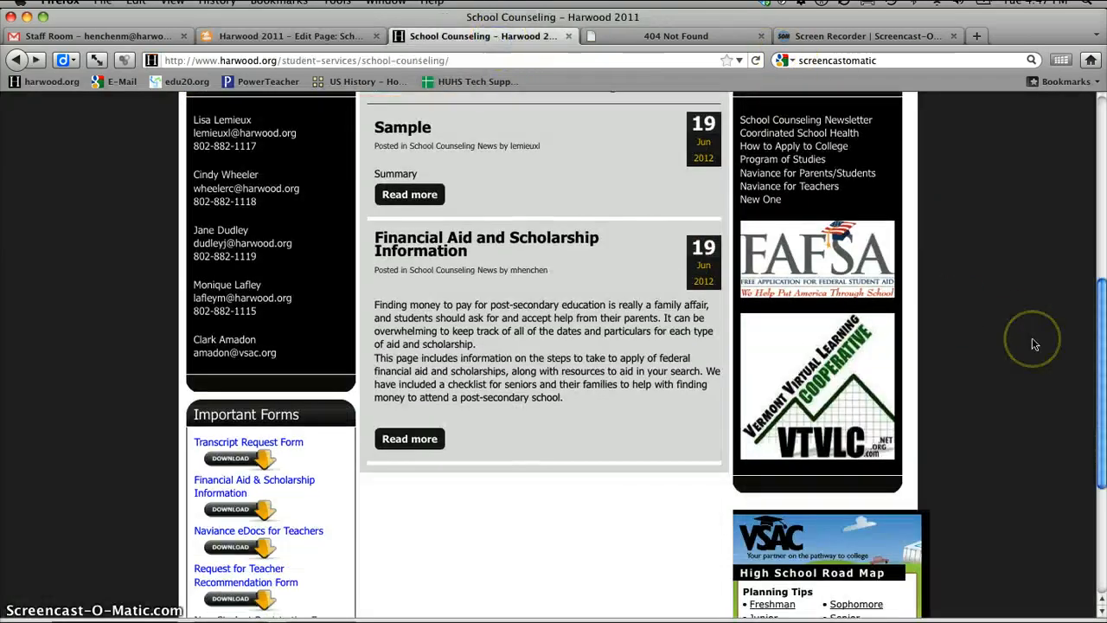
scroll(1032, 337, "up", 1)
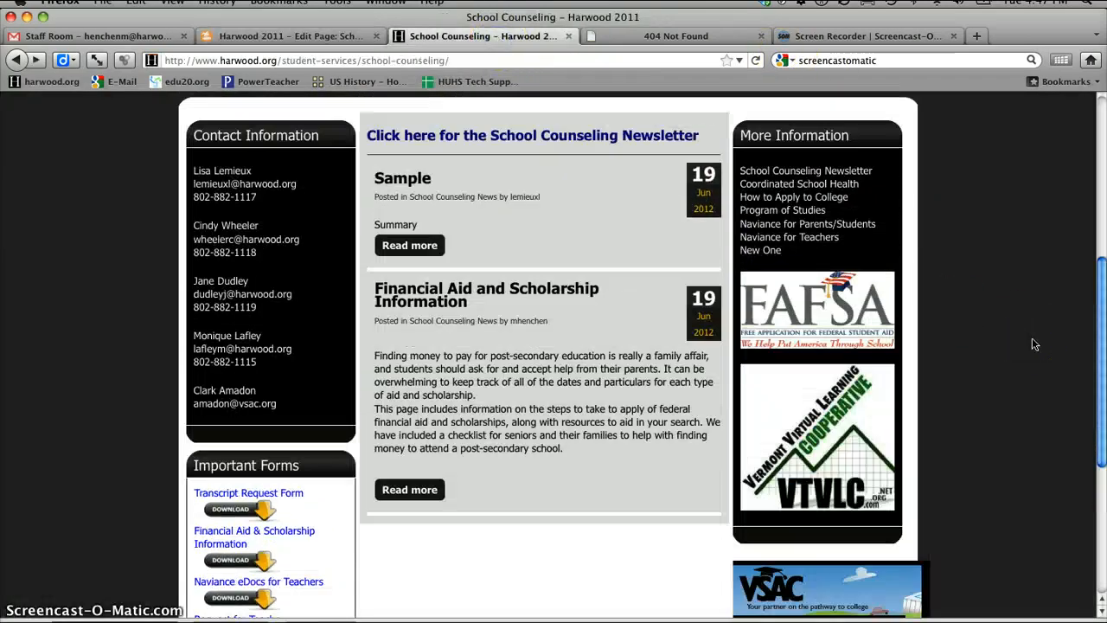
left_click(298, 35)
scroll(474, 461, "down", 1)
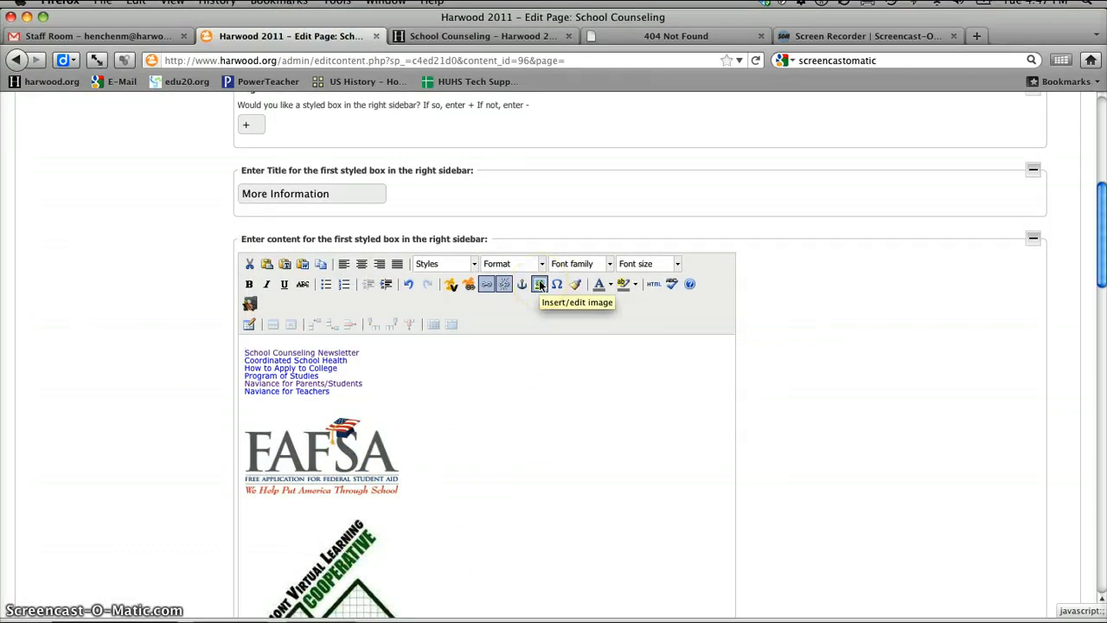
left_click(336, 460)
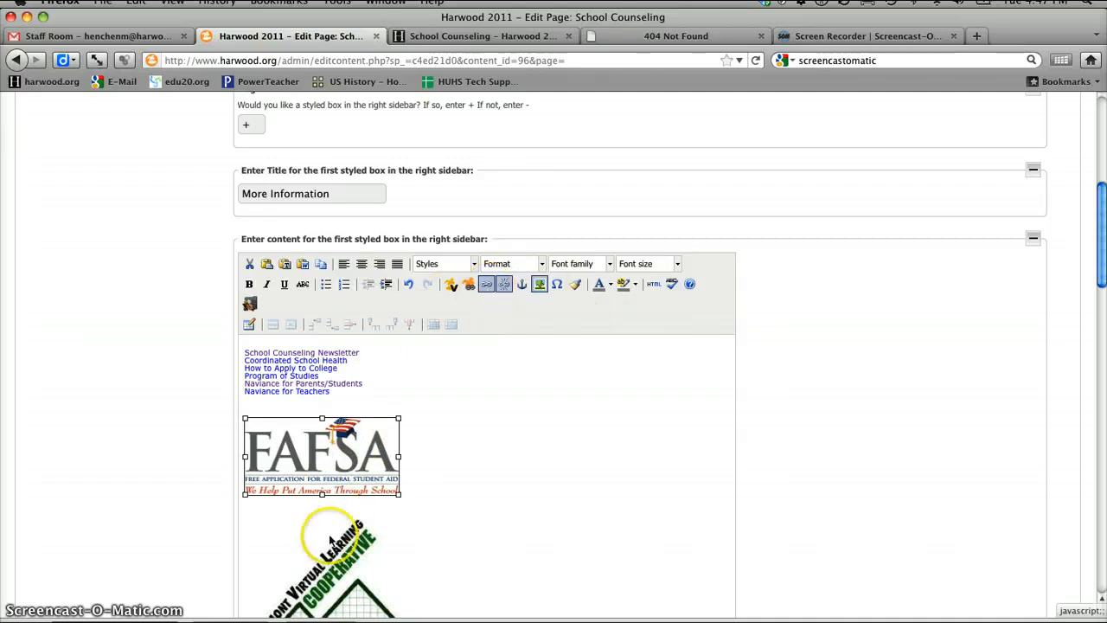
left_click(316, 486)
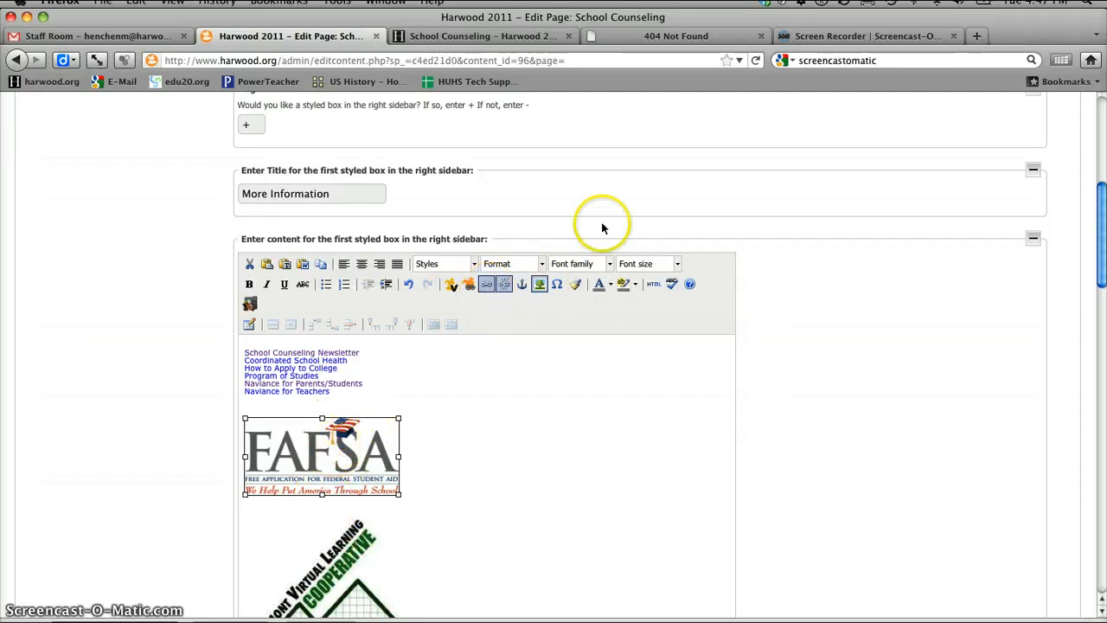
Step: Check the VSAC widget on the public page and view the HTML source of the second right sidebar box's content
left_click(446, 41)
scroll(777, 356, "down", 5)
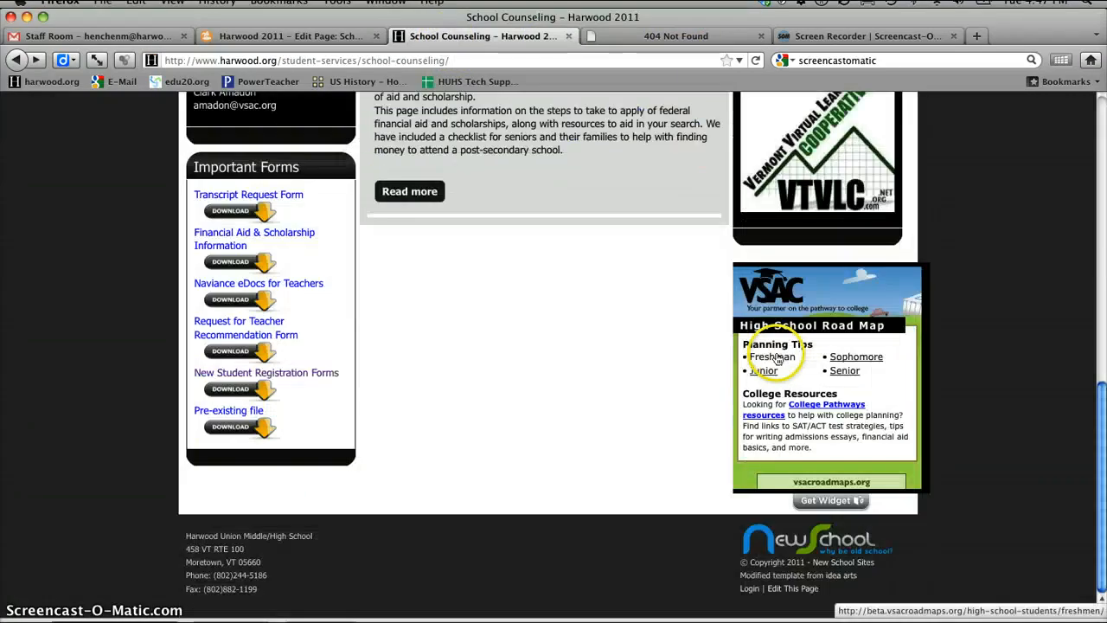
left_click(292, 36)
scroll(863, 287, "down", 10)
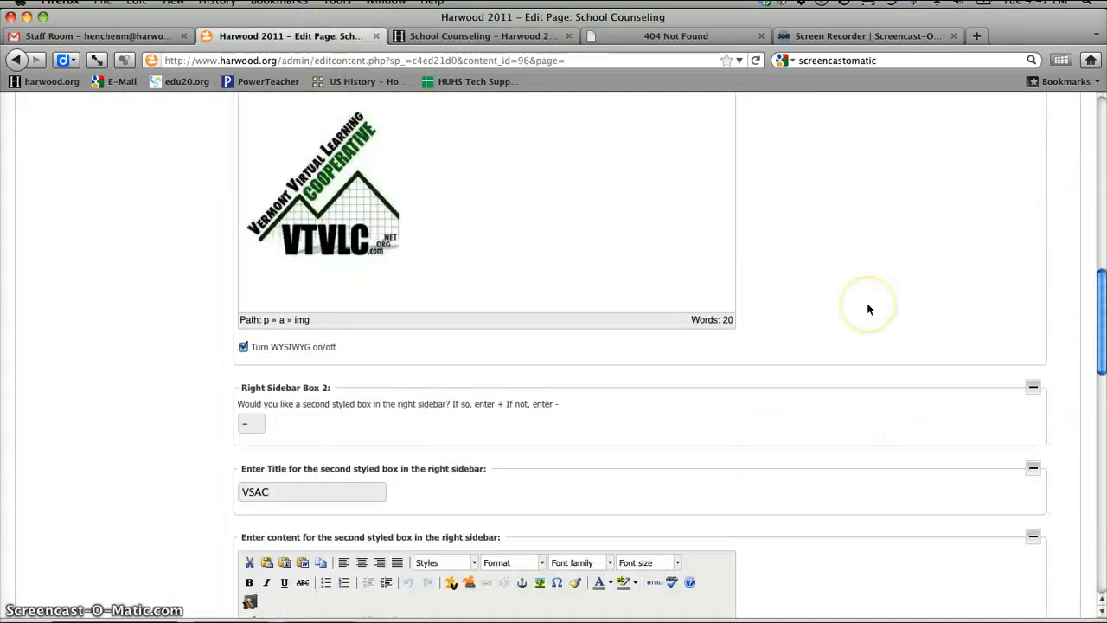
scroll(868, 308, "down", 1)
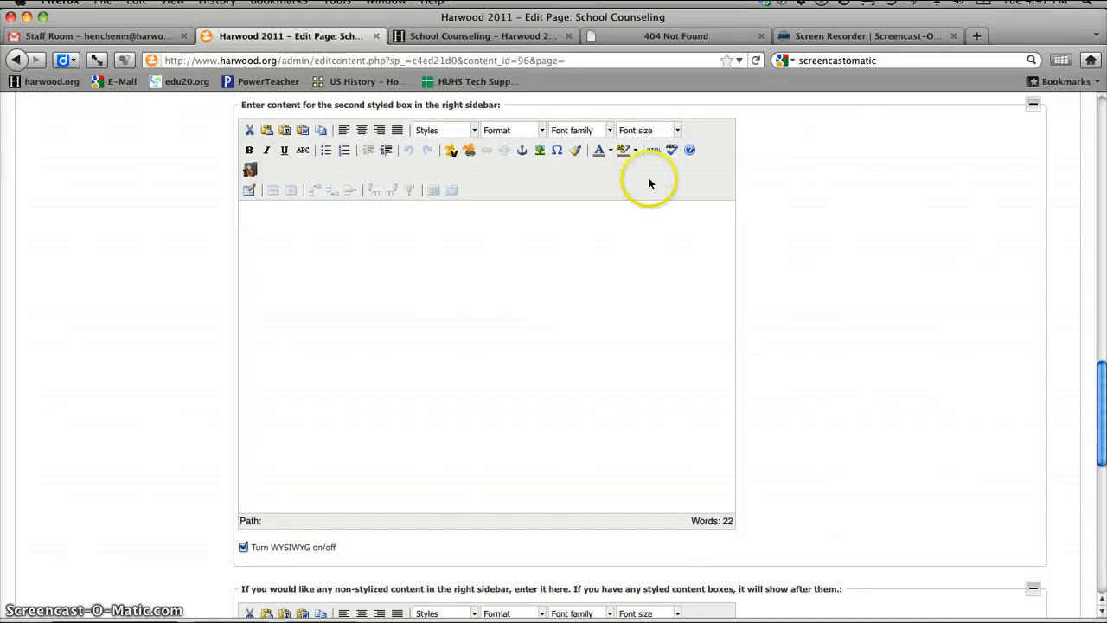
left_click(654, 150)
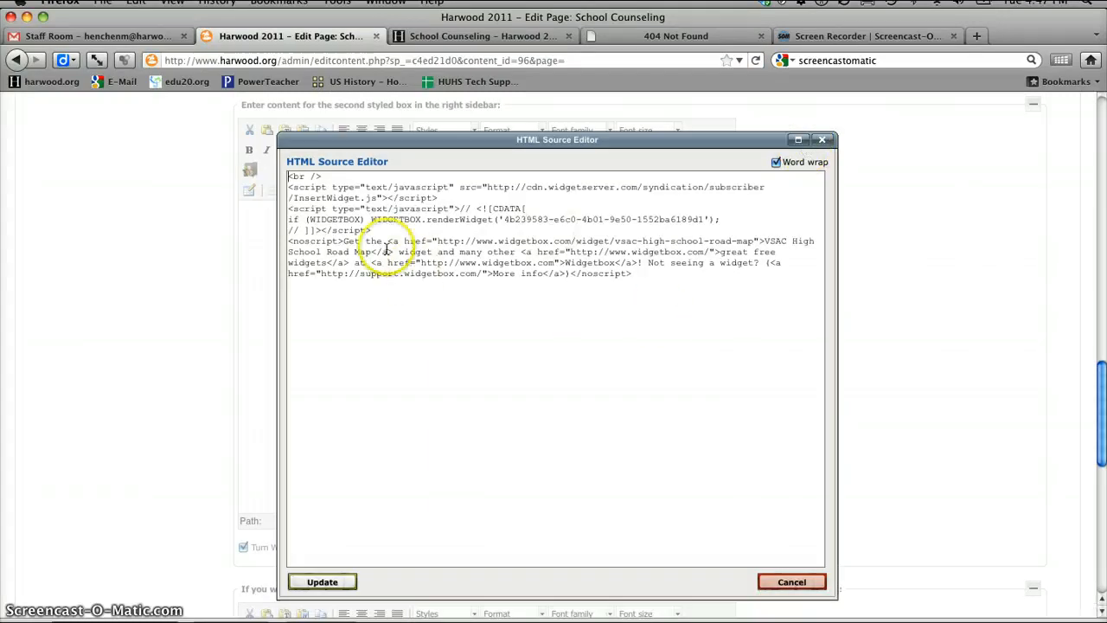
left_click(825, 141)
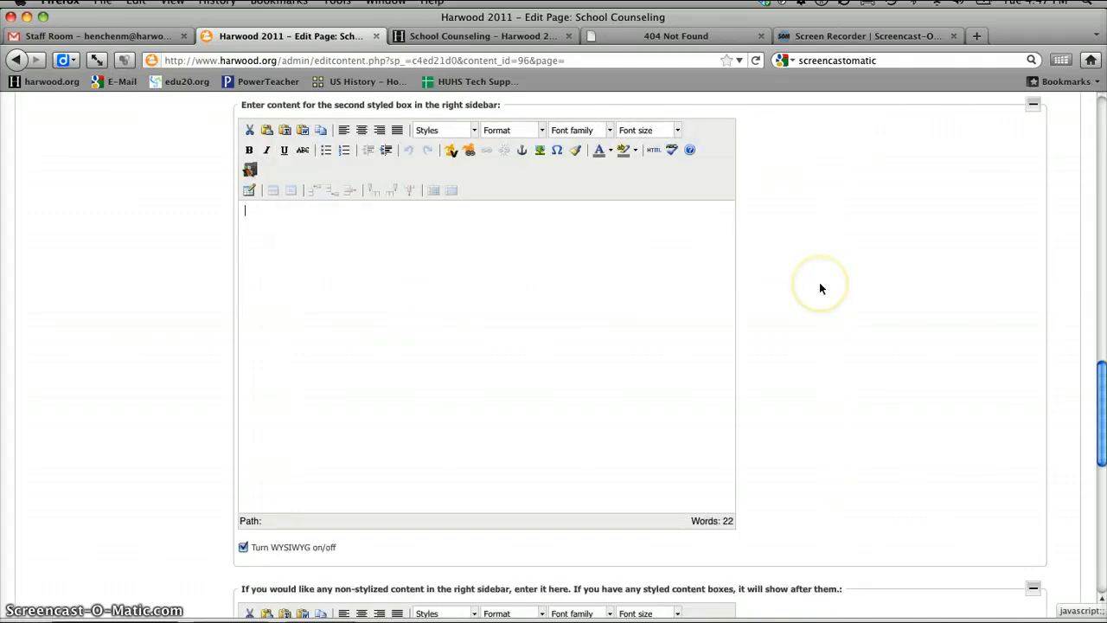
Step: Add a blank line after the VTVLC logo in the More Information box's content
scroll(819, 282, "down", 10)
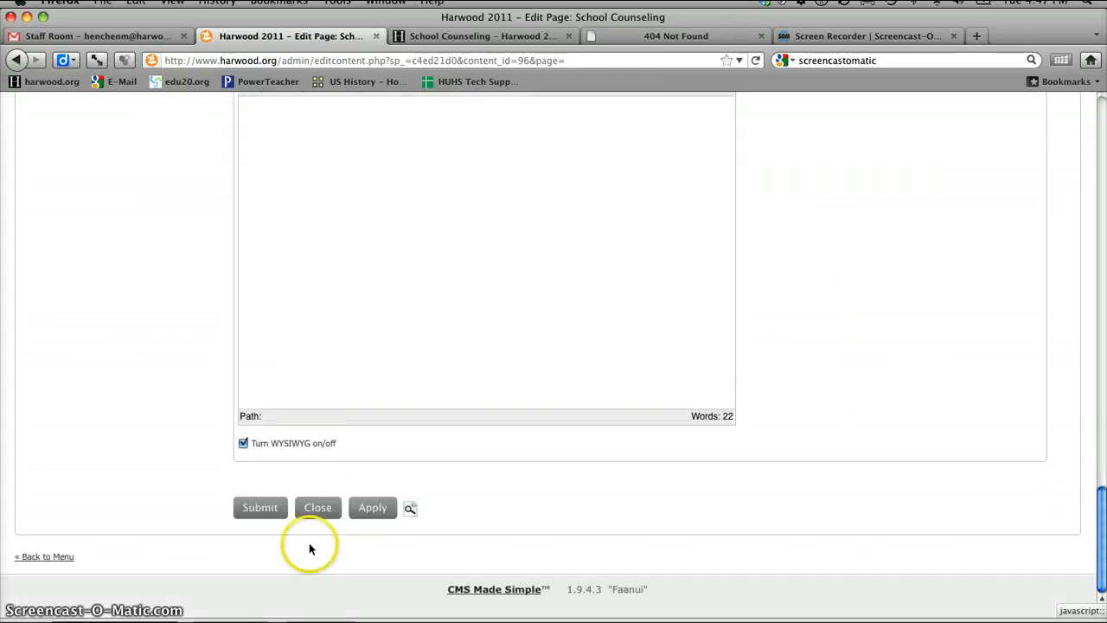
scroll(848, 398, "up", 6)
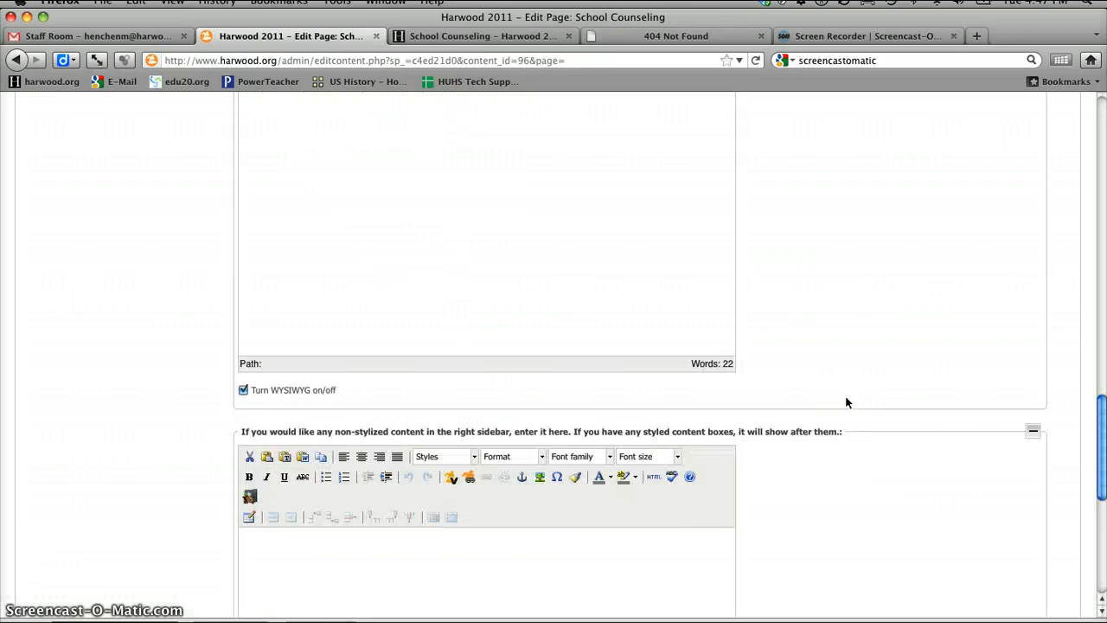
scroll(848, 402, "up", 10)
left_click(487, 485)
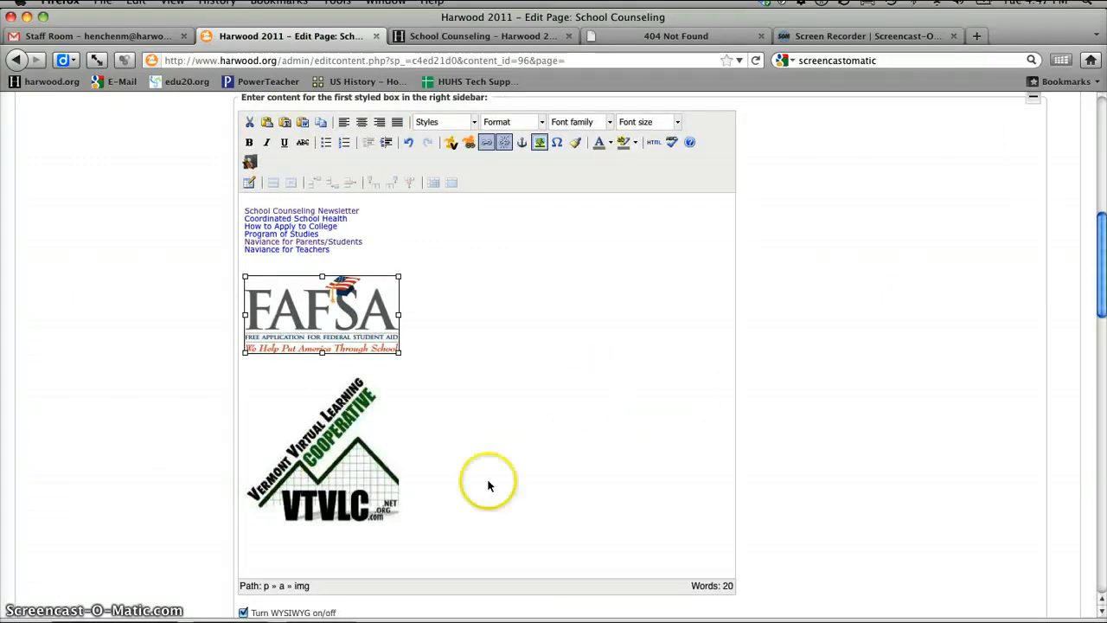
left_click(434, 510)
key("Return")
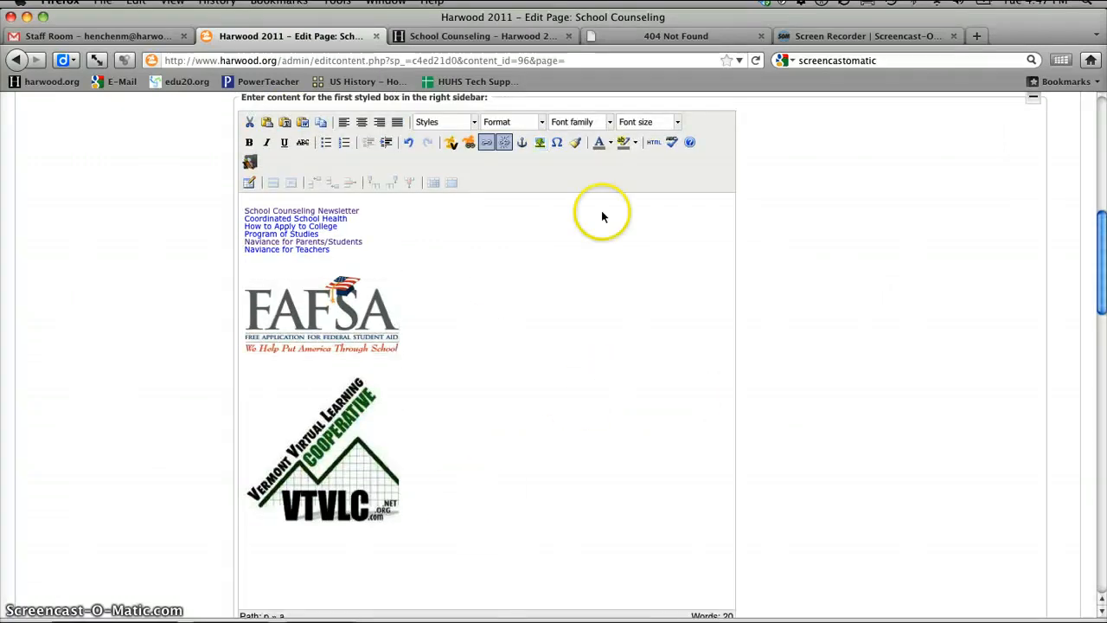
Step: Upload newschoollogo(1).png to the site's root images folder while inserting an image below the VTVLC logo
left_click(539, 143)
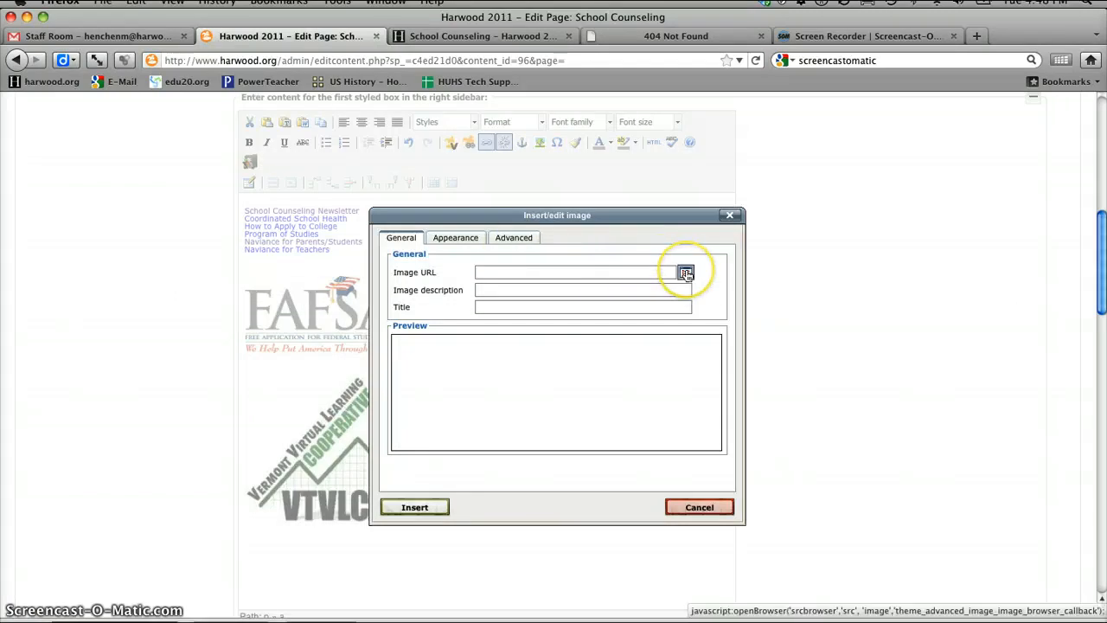
left_click(685, 273)
left_click(477, 302)
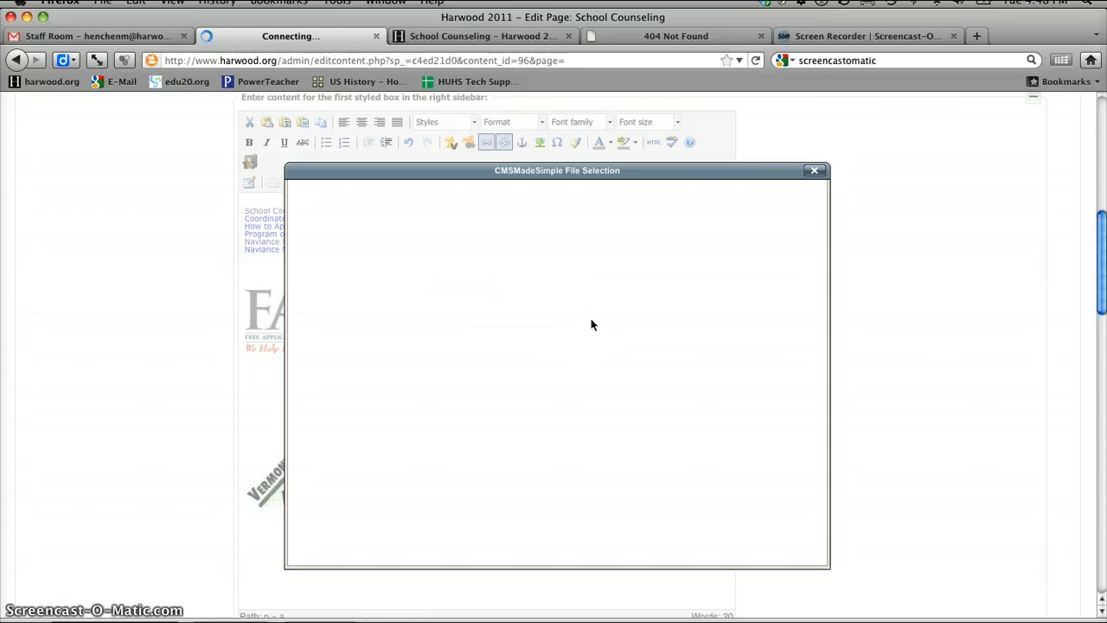
scroll(463, 465, "down", 1)
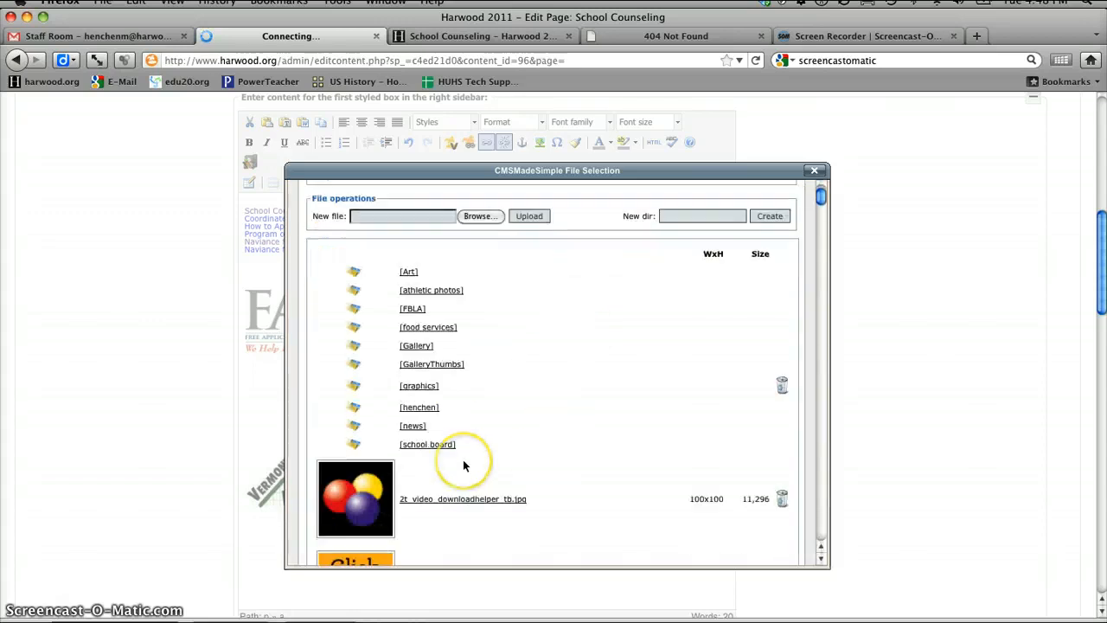
scroll(463, 466, "down", 3)
scroll(441, 441, "down", 3)
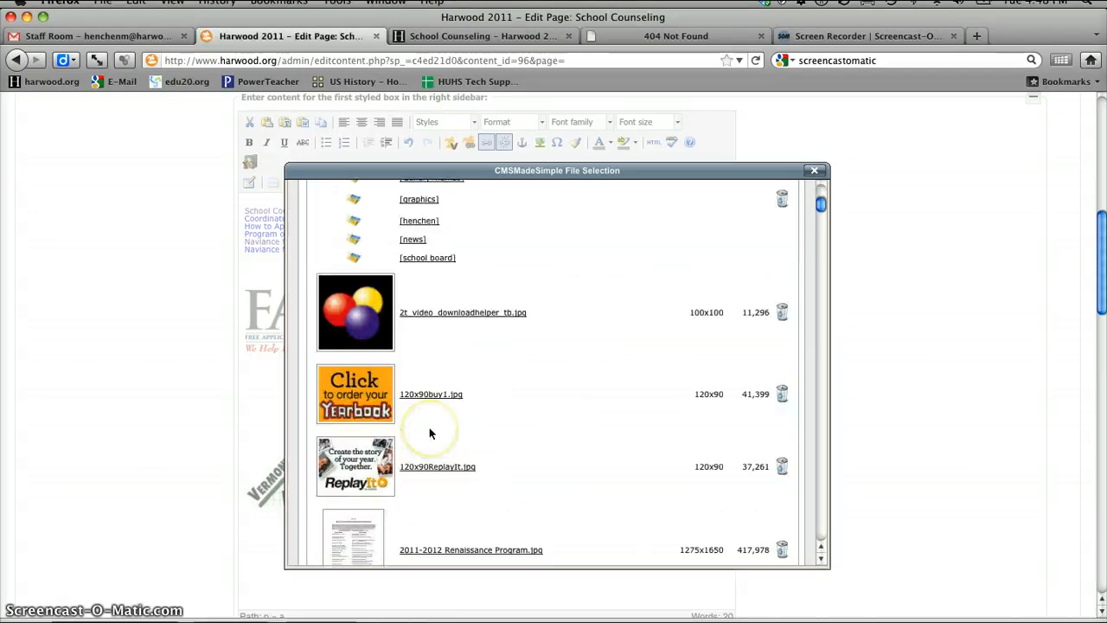
scroll(432, 415, "up", 6)
left_click(475, 267)
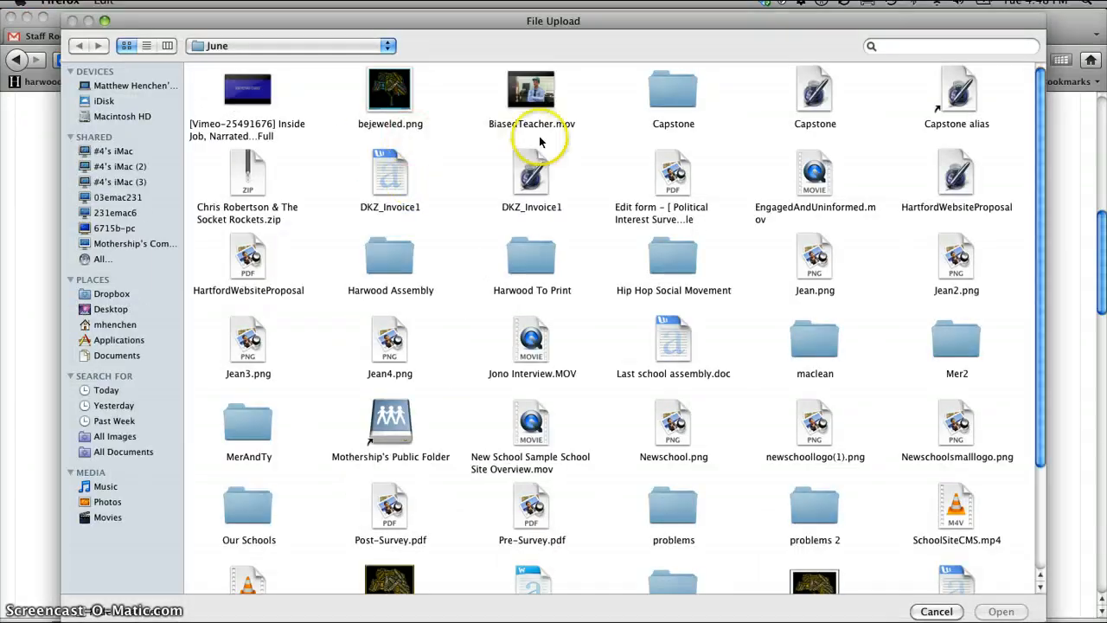
scroll(651, 317, "down", 1)
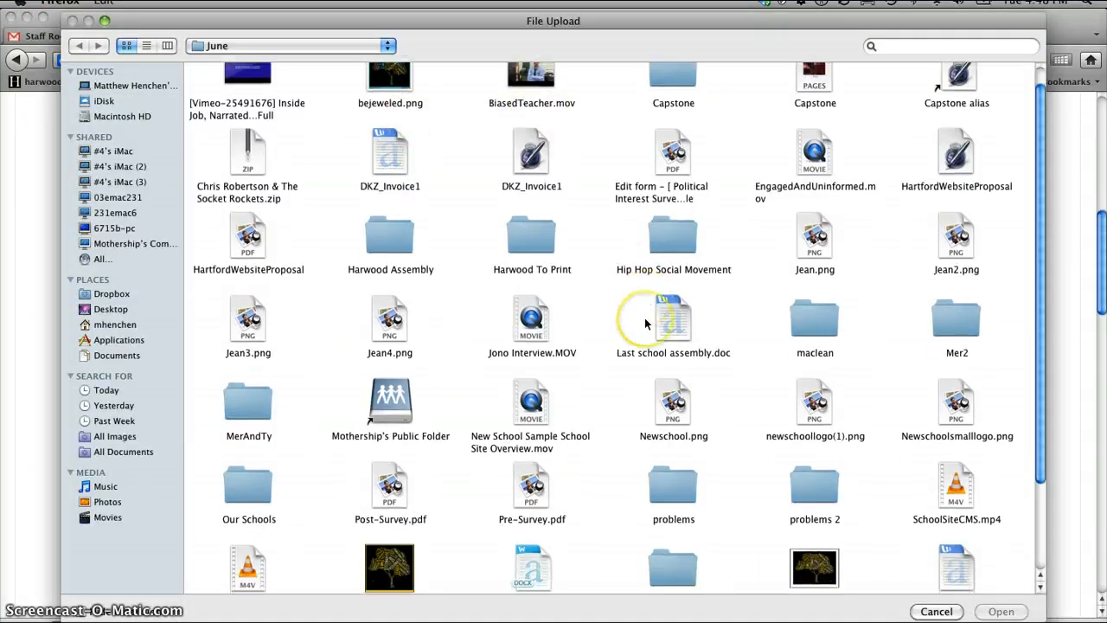
double_click(813, 401)
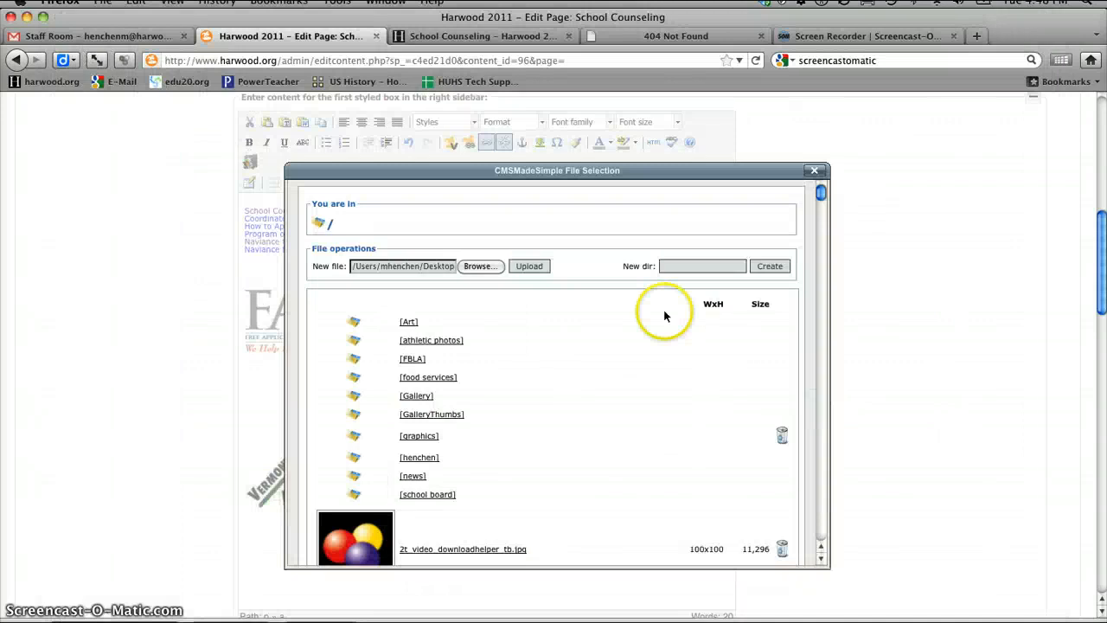
left_click(527, 266)
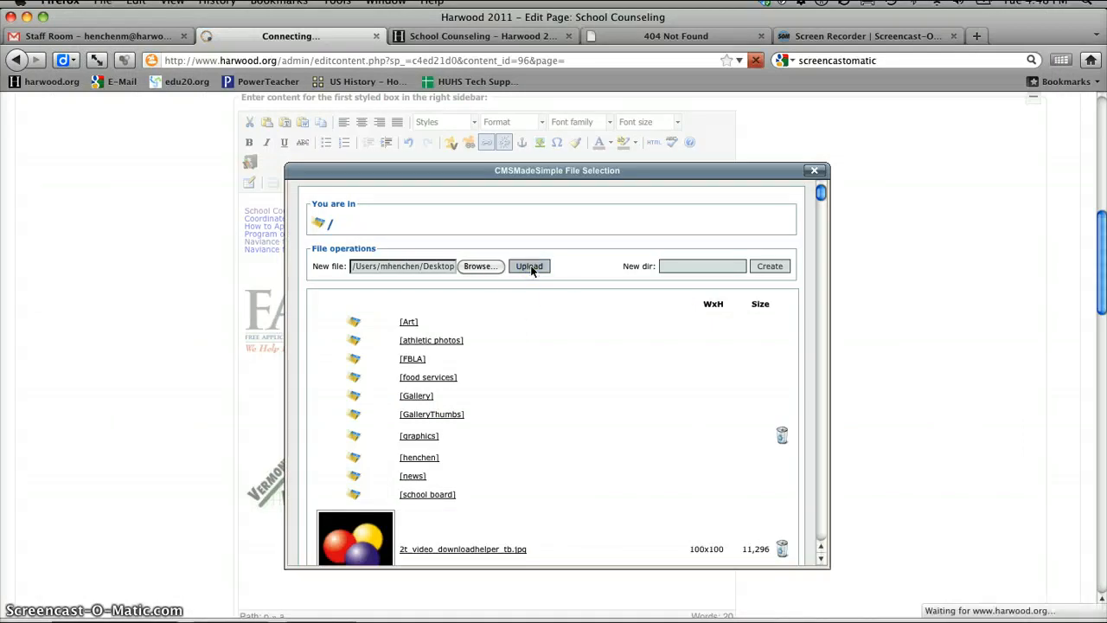
Step: Find newschoollogo(1).png among the uploaded images and insert it below the VTVLC logo in the More Information box
scroll(513, 378, "down", 10)
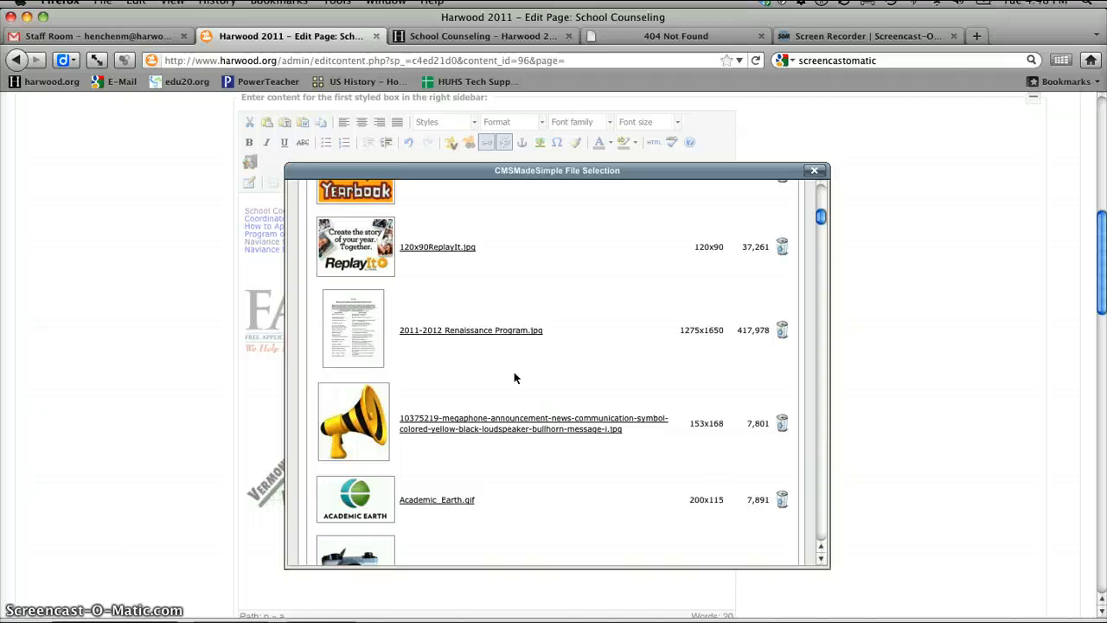
scroll(514, 378, "down", 20)
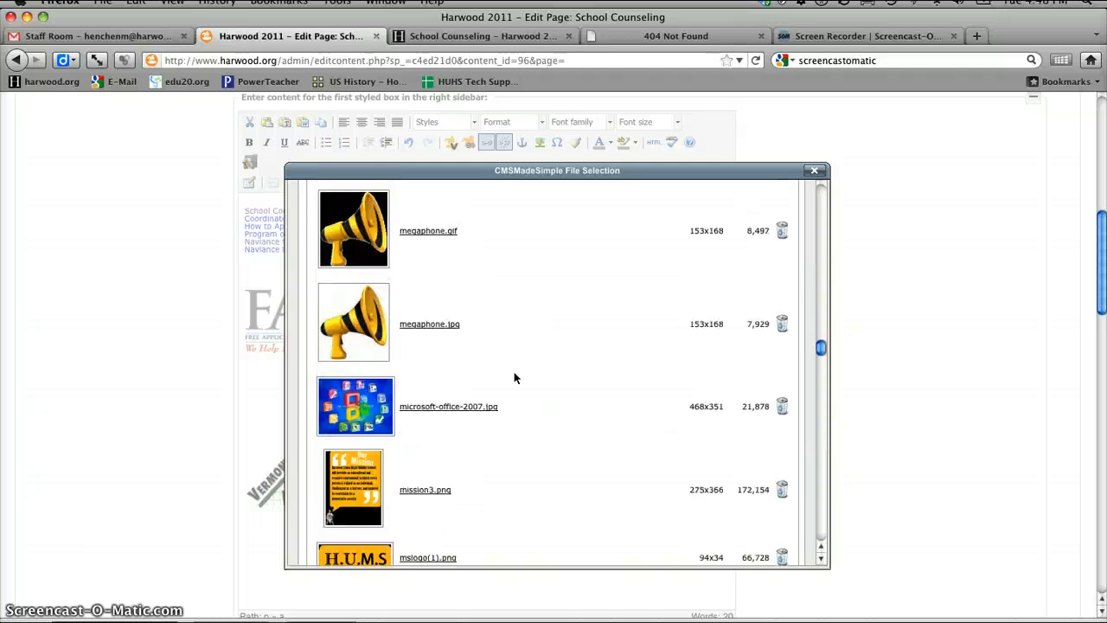
scroll(514, 378, "down", 5)
scroll(514, 378, "up", 5)
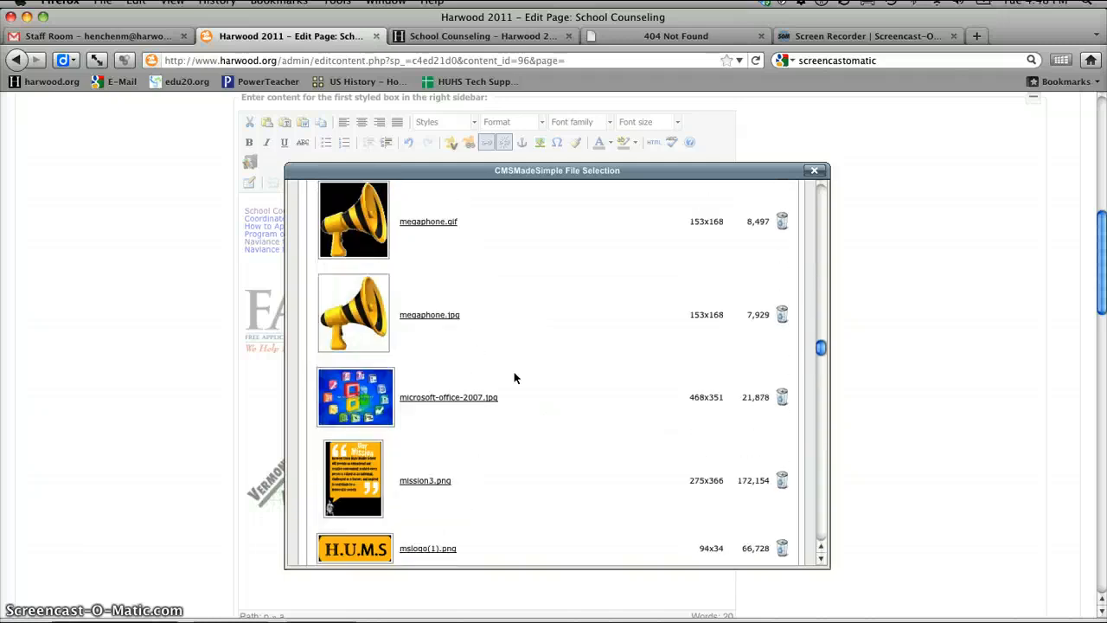
scroll(514, 378, "up", 3)
scroll(514, 376, "down", 6)
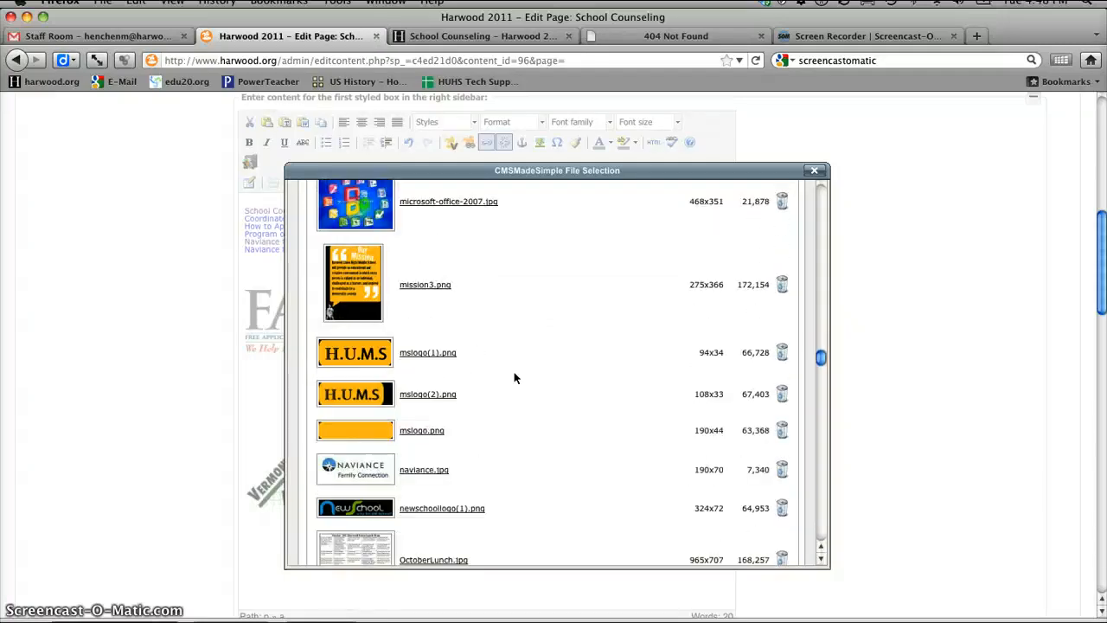
left_click(425, 476)
left_click(355, 508)
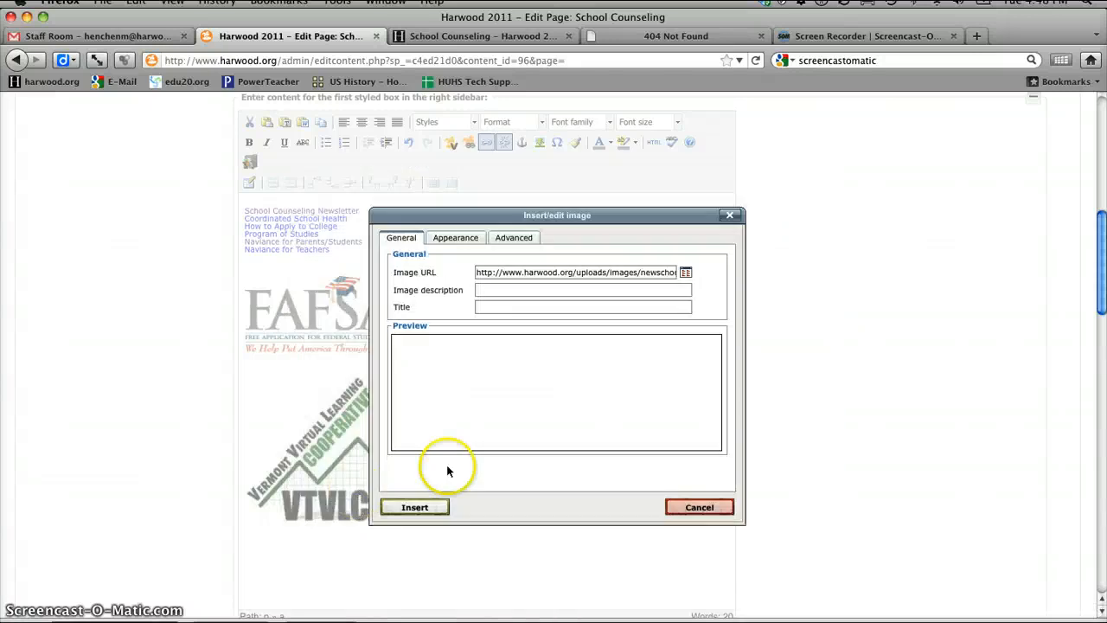
left_click(412, 507)
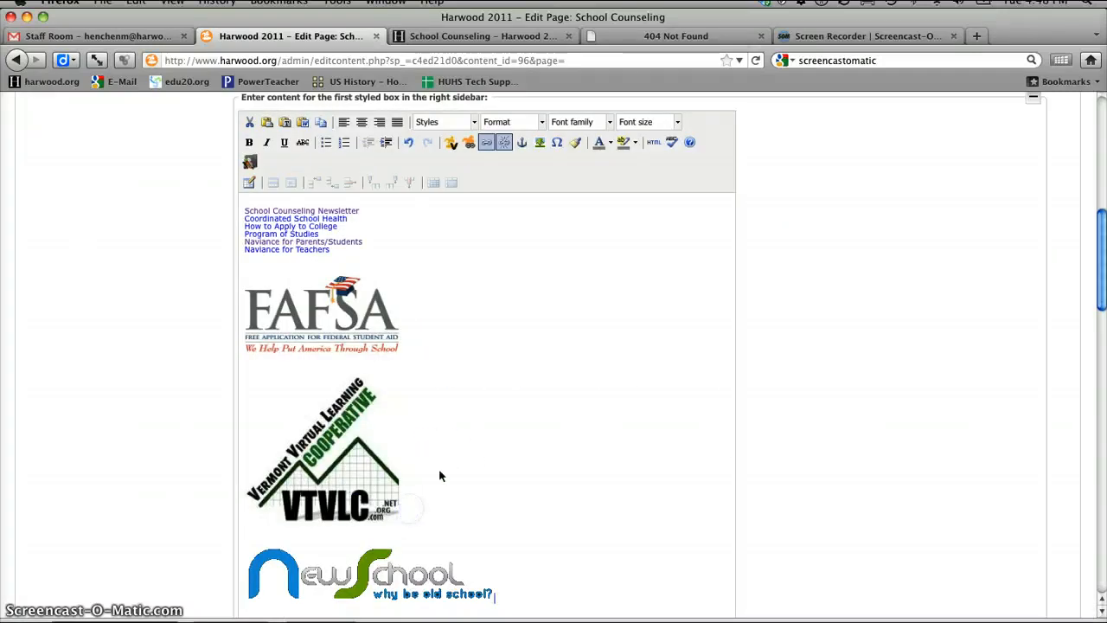
scroll(510, 454, "down", 2)
left_click(393, 510)
scroll(626, 333, "up", 4)
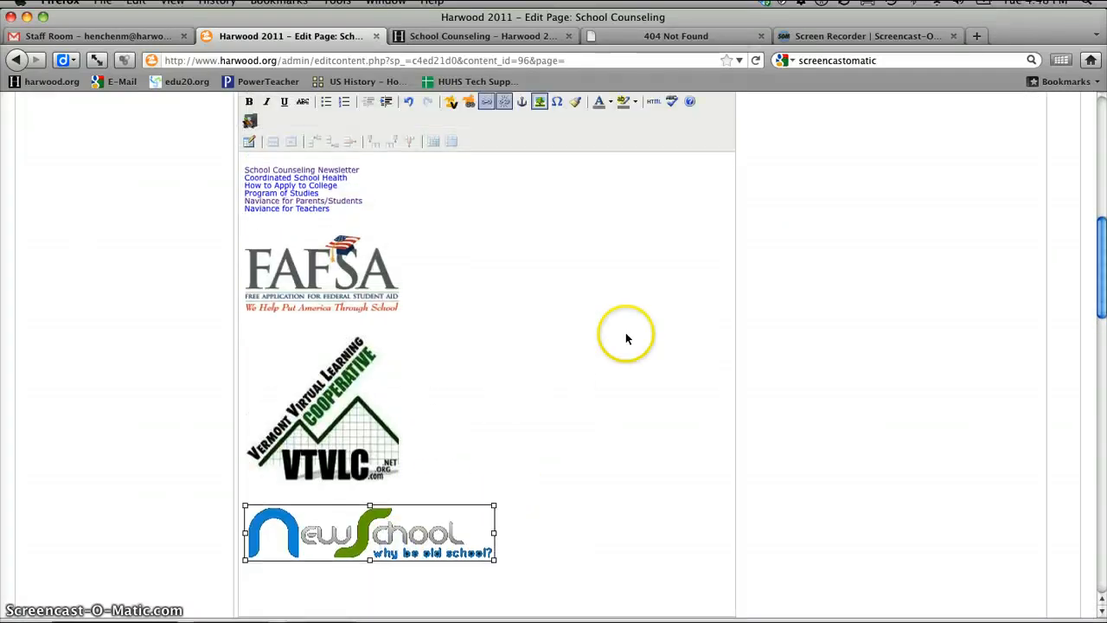
left_click(486, 218)
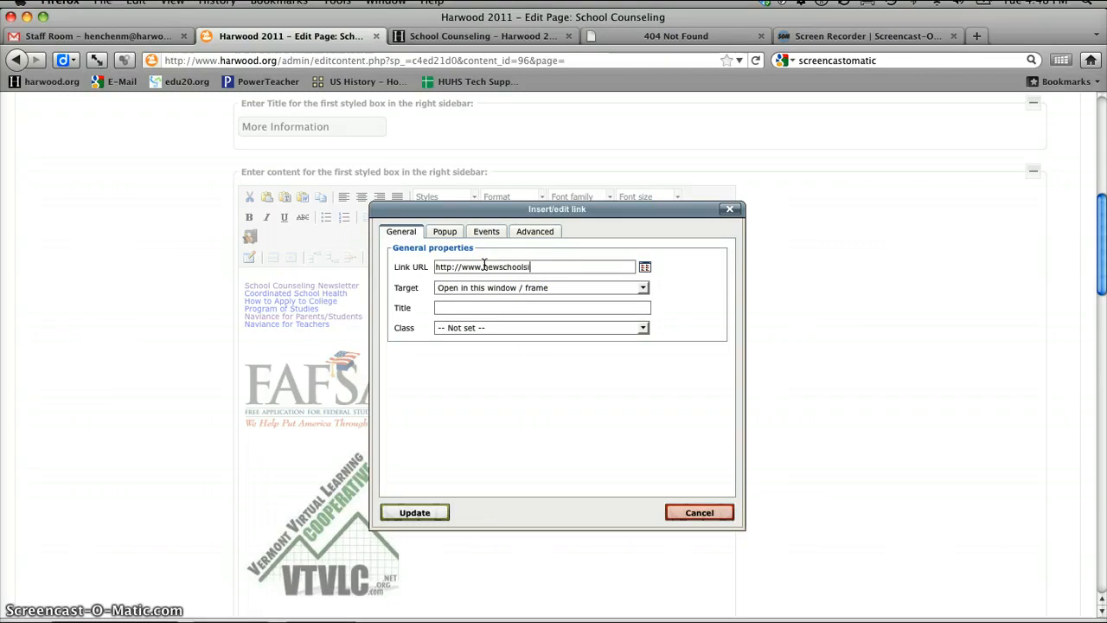
left_click(541, 287)
left_click(516, 313)
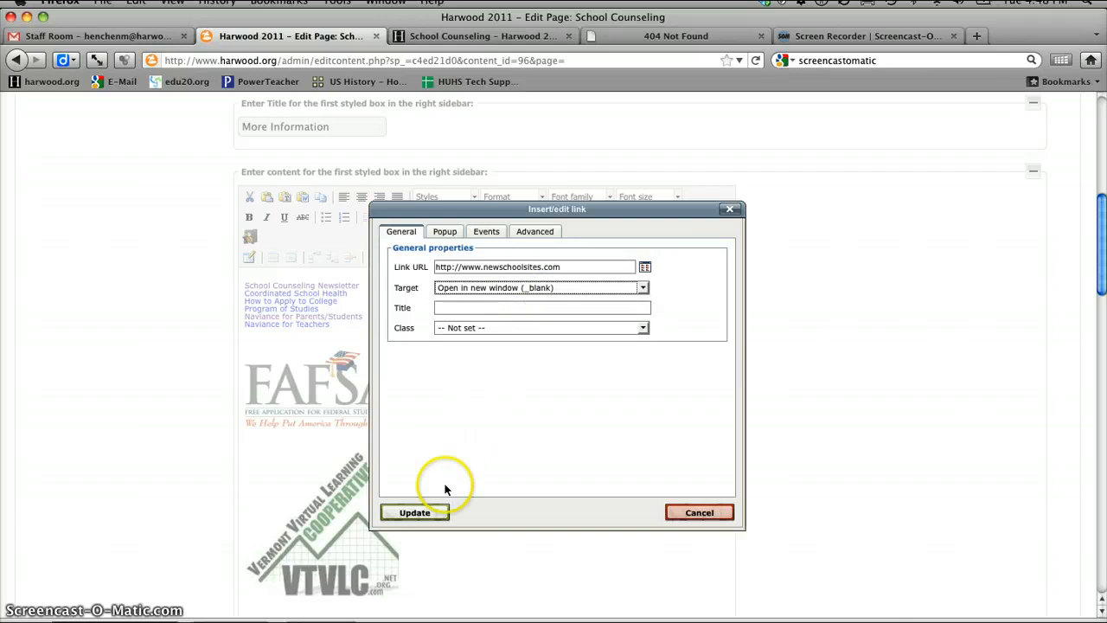
left_click(426, 514)
scroll(836, 400, "down", 5)
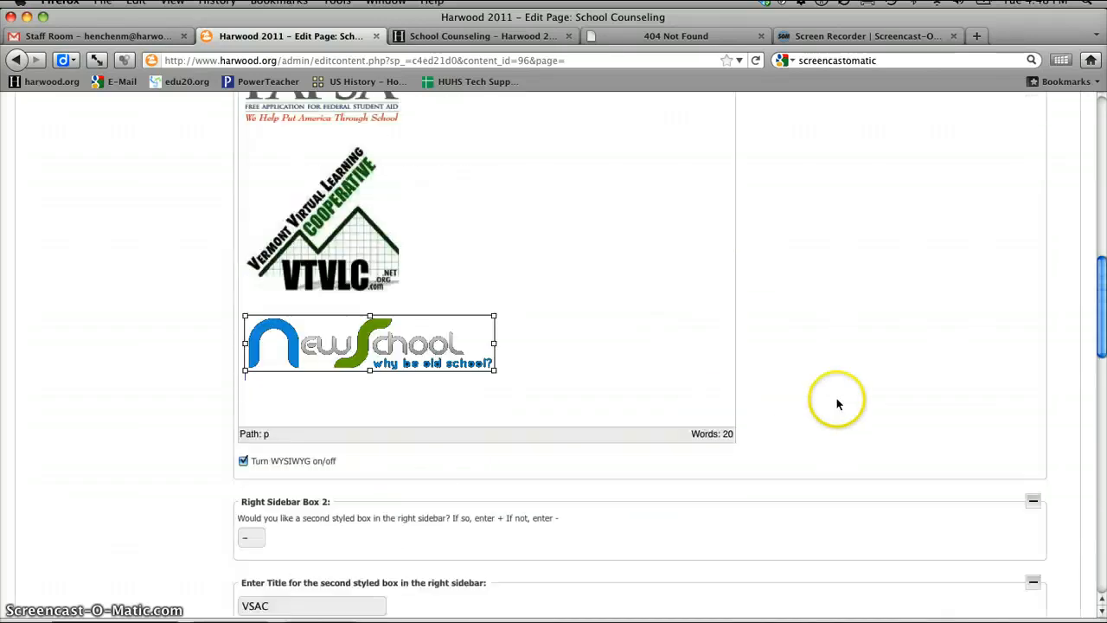
scroll(814, 402, "down", 5)
scroll(242, 527, "down", 4)
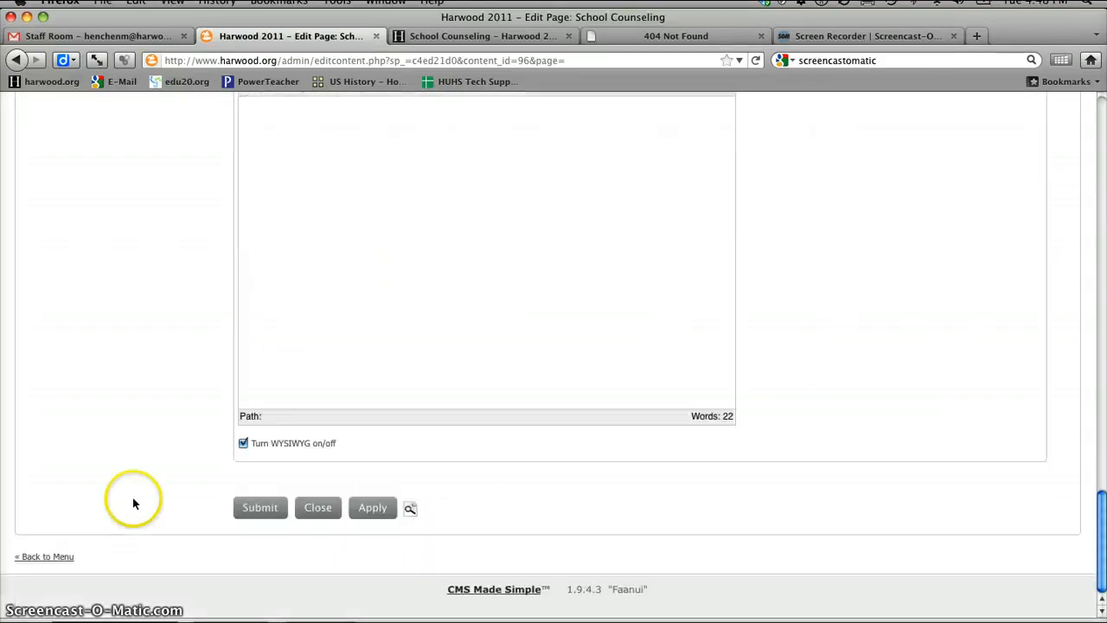
left_click(372, 510)
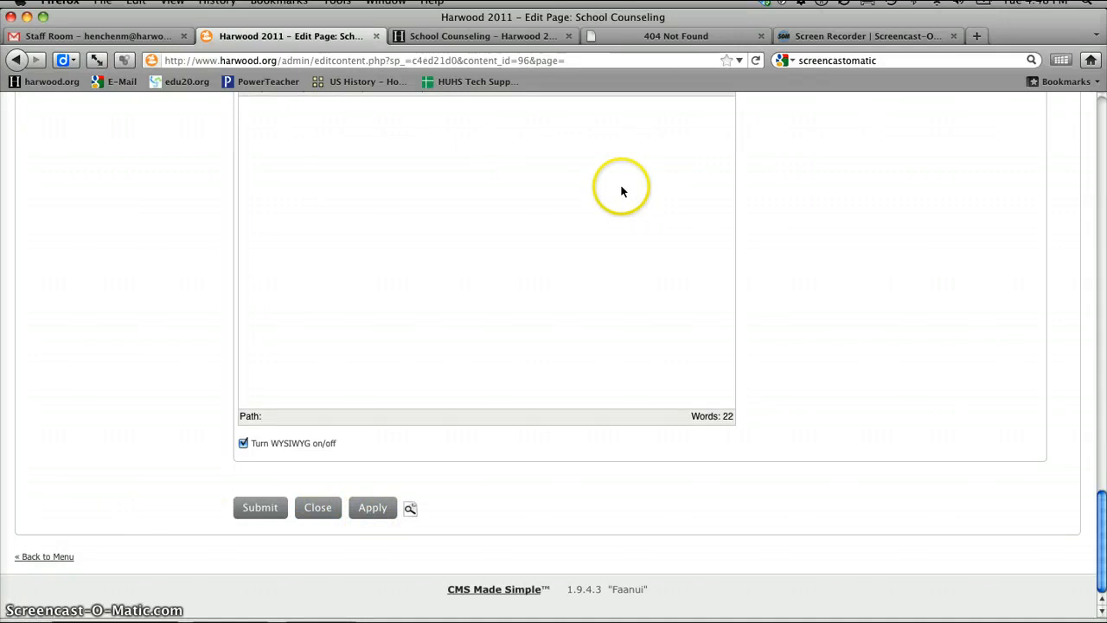
Step: Reload the public School Counseling page and check how the NewSchool logo fits in the More Information box
left_click(479, 38)
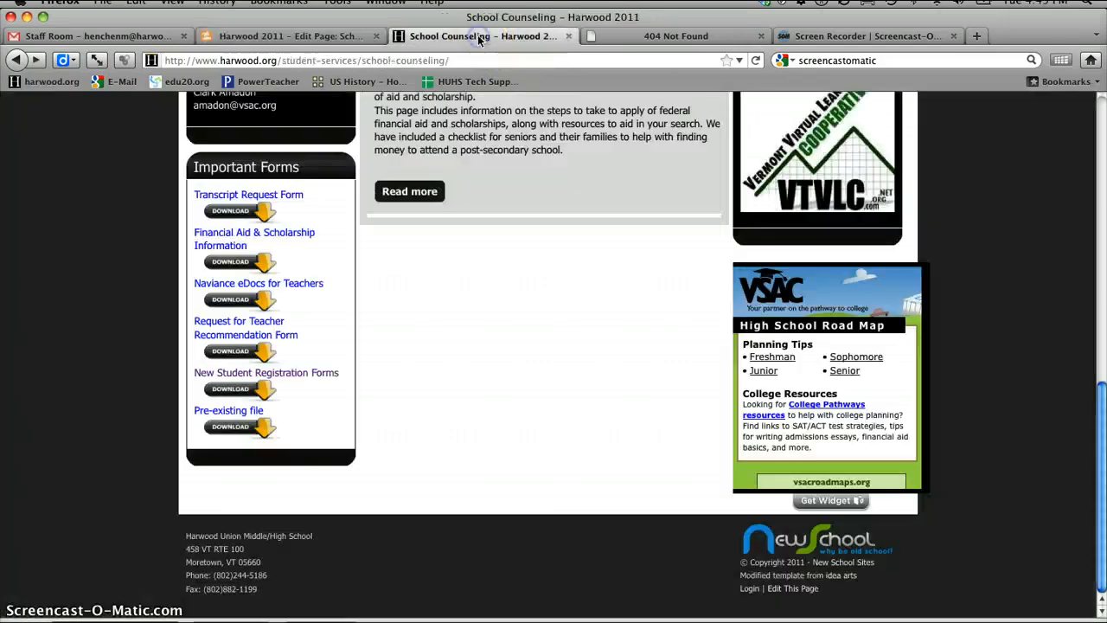
left_click(757, 61)
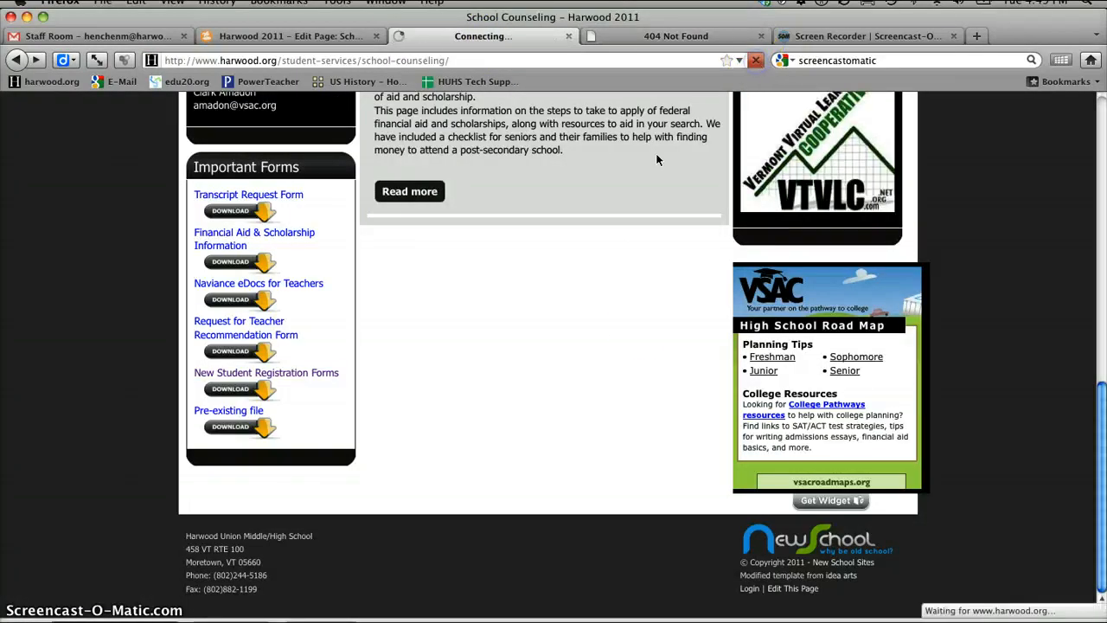
left_click(638, 330)
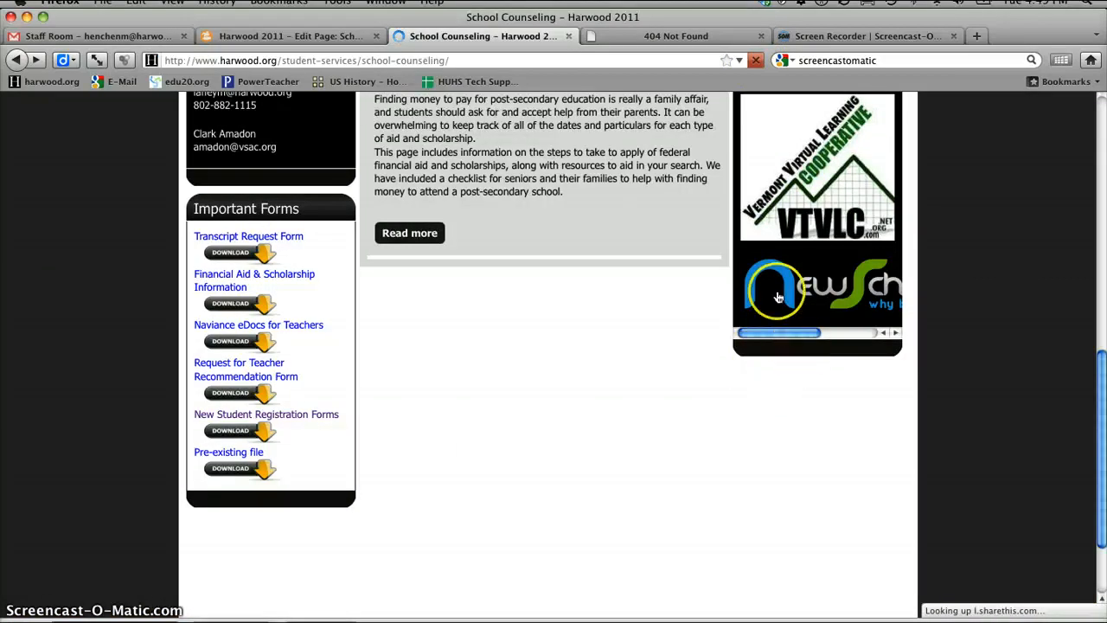
left_click(770, 345)
left_click_drag(762, 333, 729, 337)
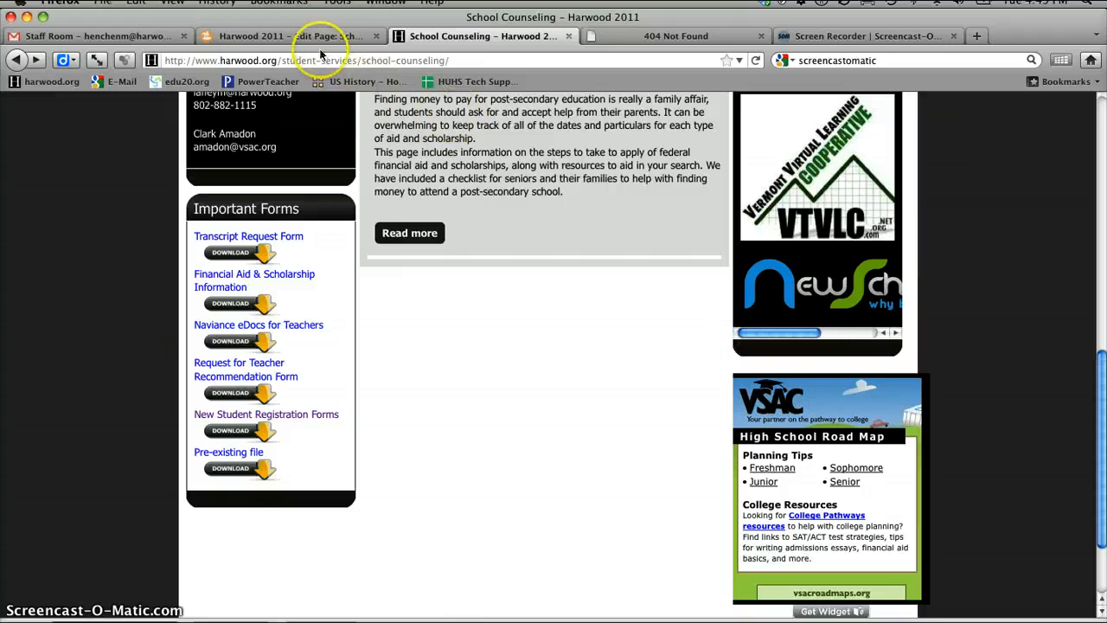
Step: Shrink the NewSchool logo in the page editor to about the VTVLC logo's width and apply the changes
left_click(294, 35)
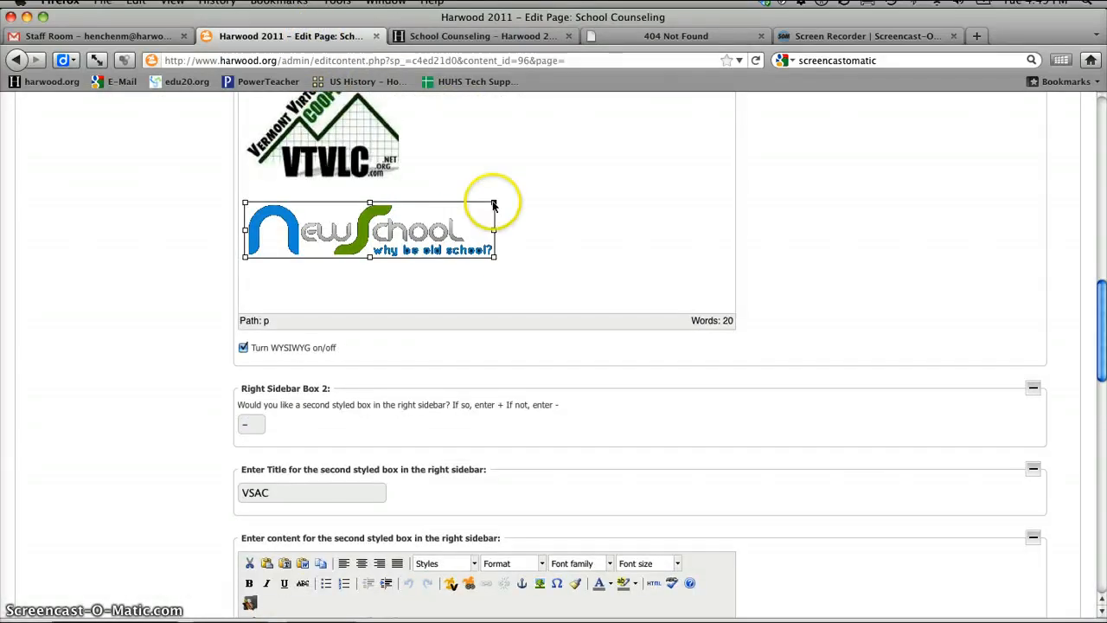
left_click_drag(494, 203, 315, 229)
scroll(162, 282, "down", 5)
scroll(162, 282, "down", 6)
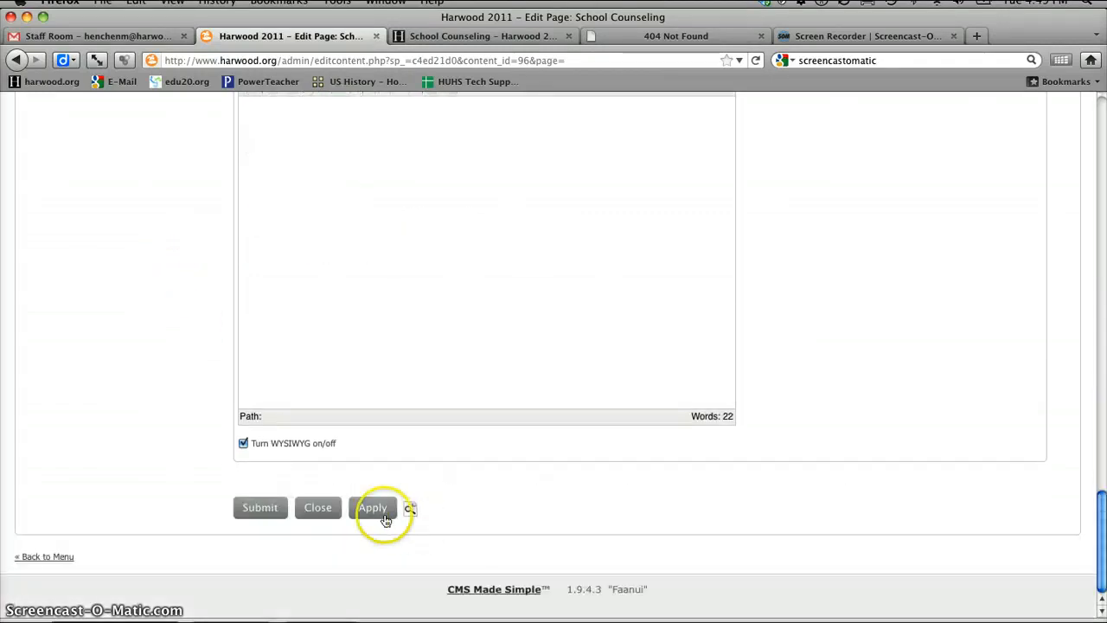
left_click(356, 503)
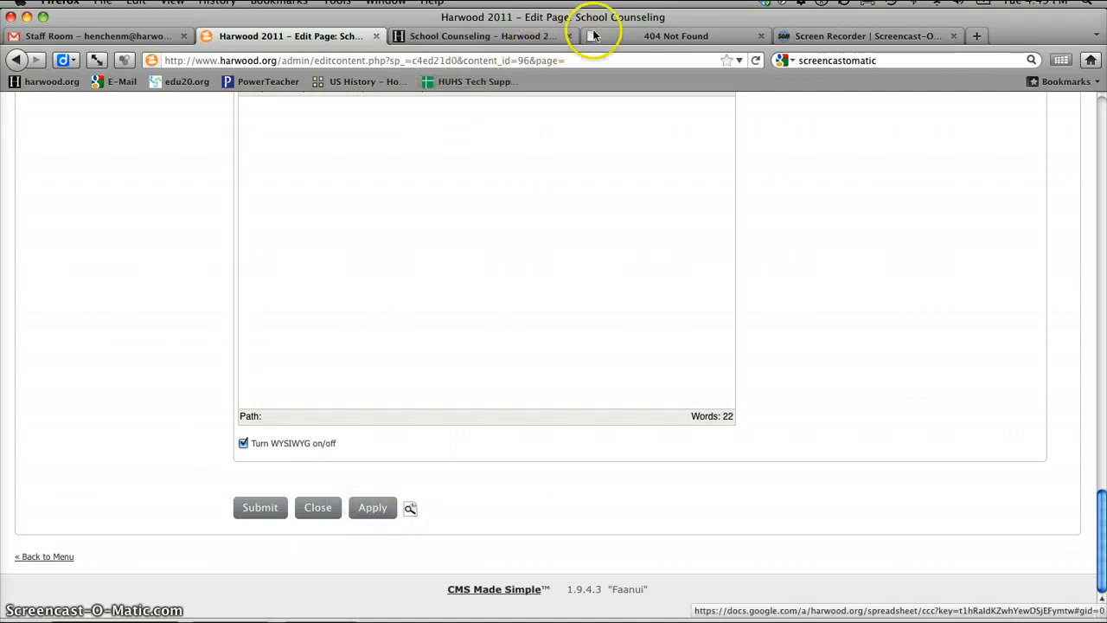
Step: Reload the public School Counseling page, close the 404 Not Found page, and test the NewSchool logo's link
left_click(522, 35)
left_click(755, 60)
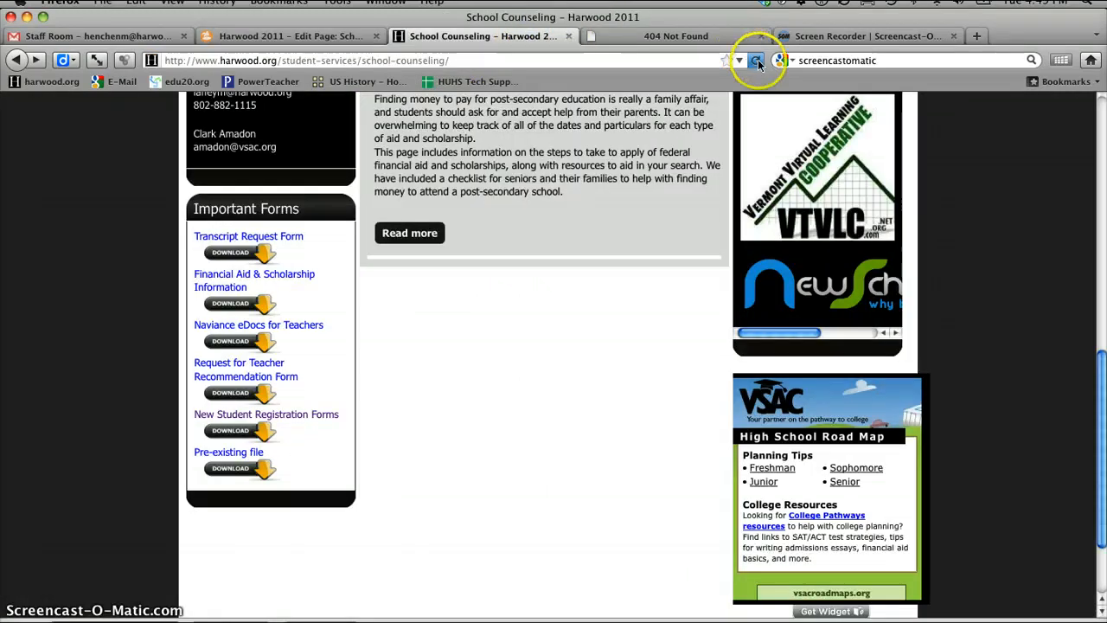
left_click(761, 36)
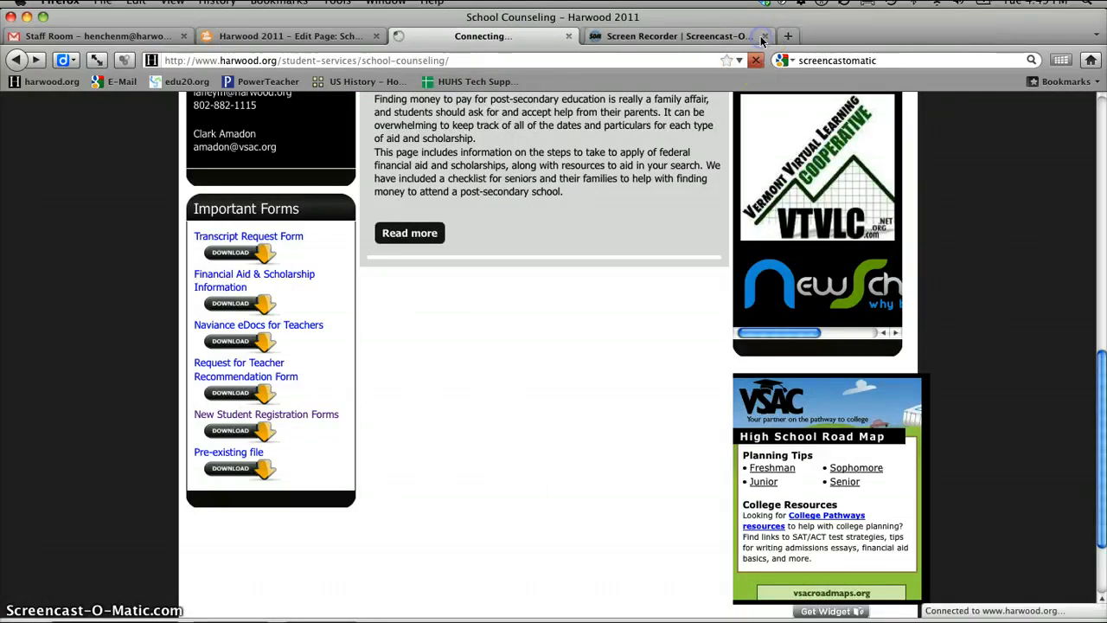
left_click(646, 299)
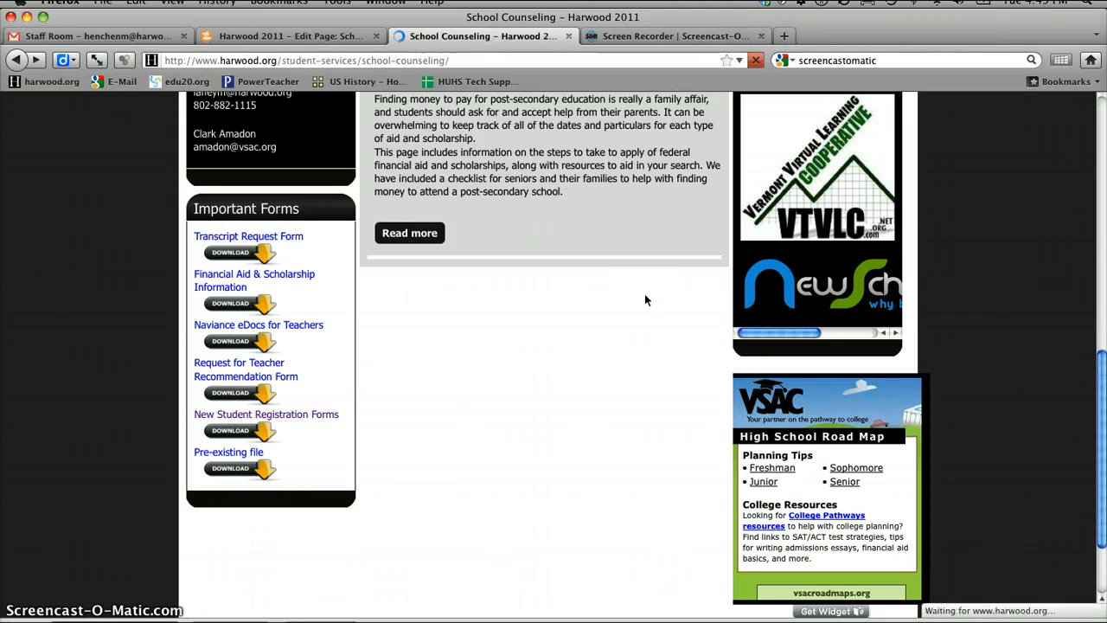
left_click(805, 277)
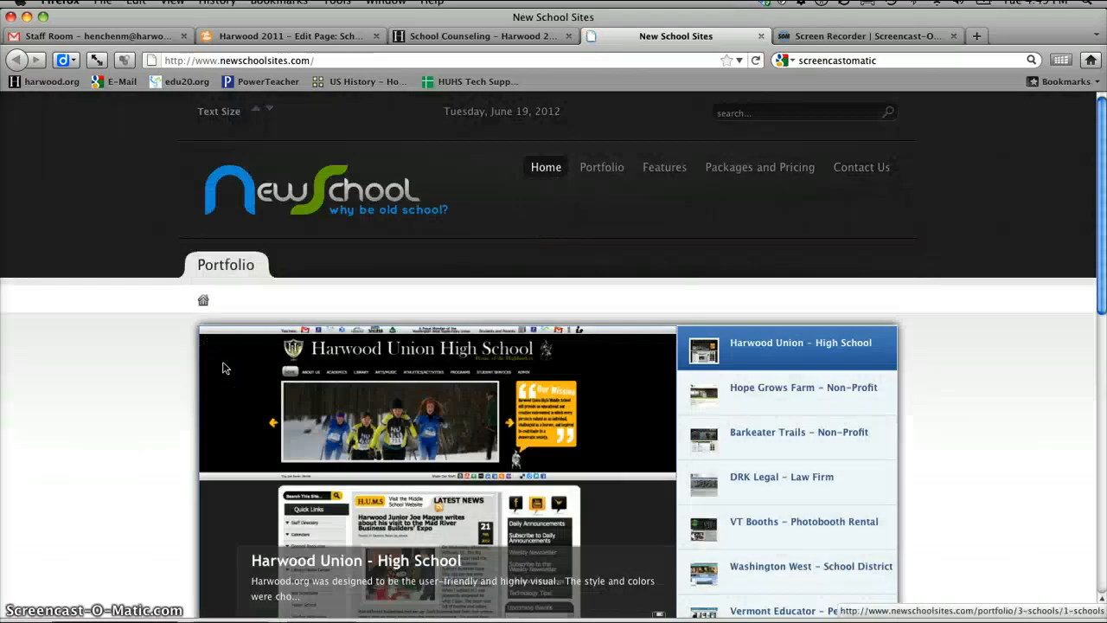
left_click(762, 37)
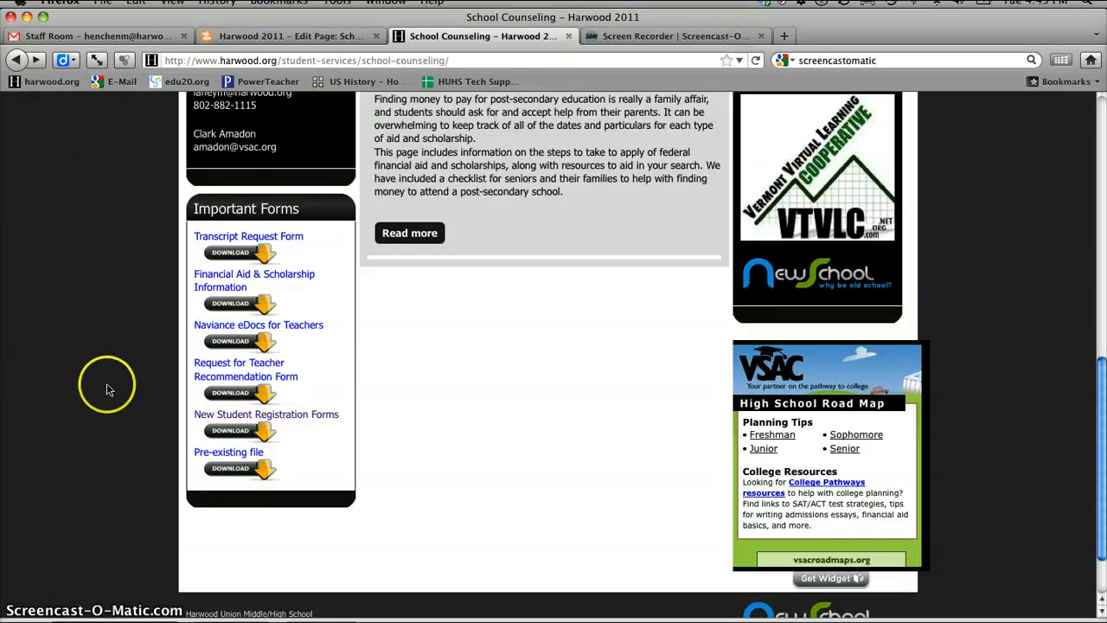
Step: Look over the public School Counseling page and return to its edit page to check the update status
scroll(106, 383, "up", 5)
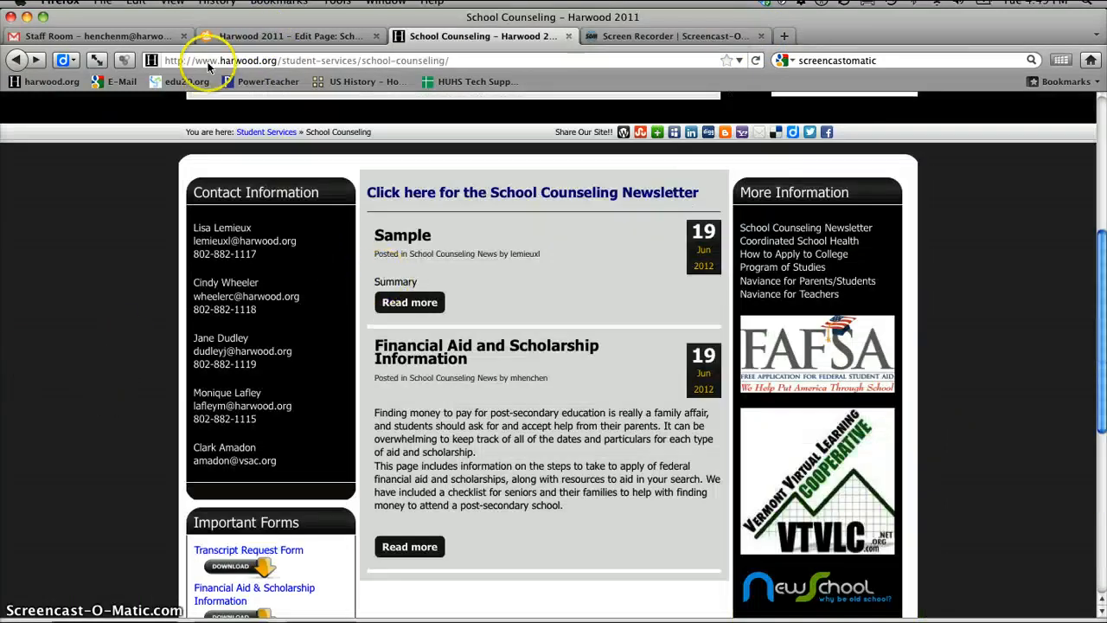
left_click(238, 35)
scroll(154, 338, "down", 10)
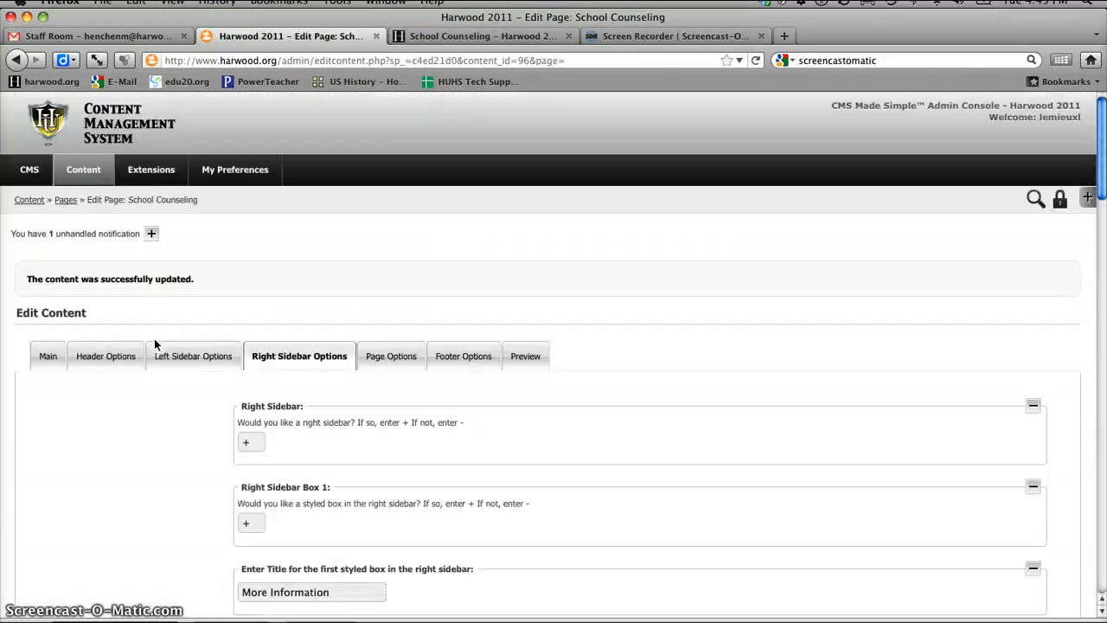
left_click(140, 282)
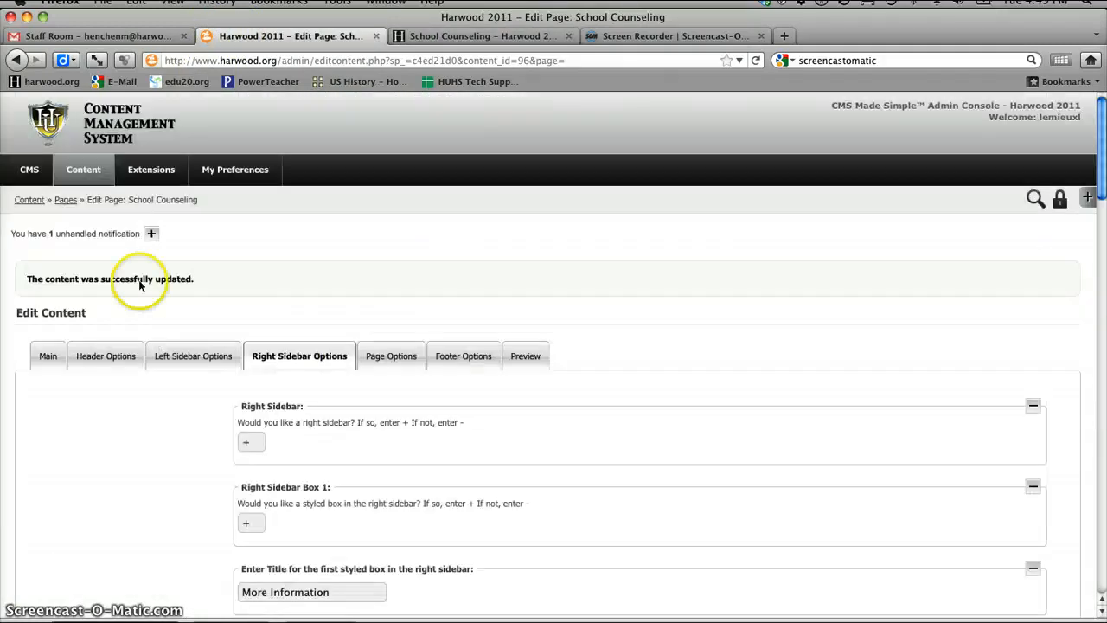